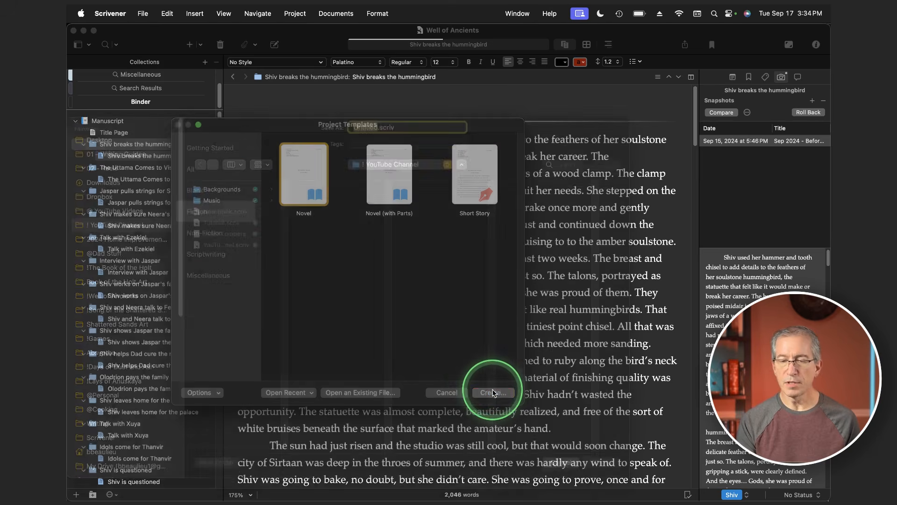
Create the novel project in the ! YouTube Channel folder under the name New Book, and enlarge its window to fill the screen
type("New B")
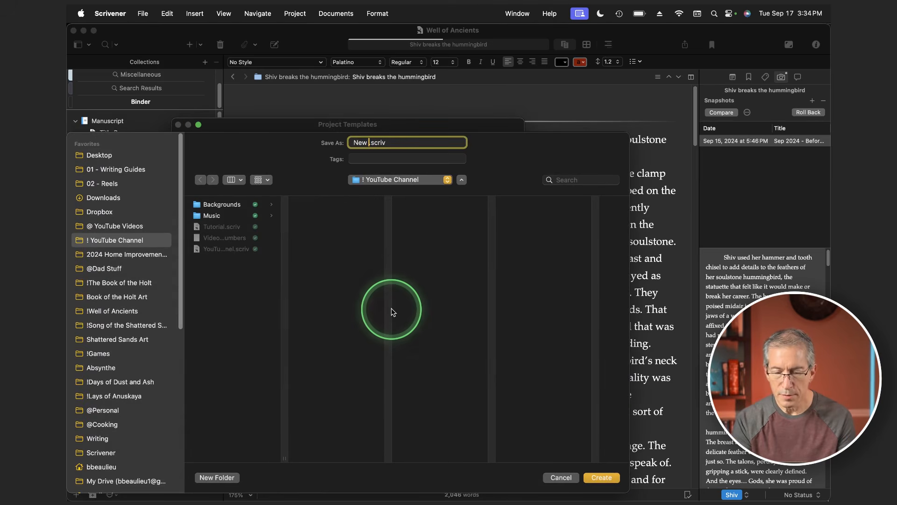
type("ook")
key("Return")
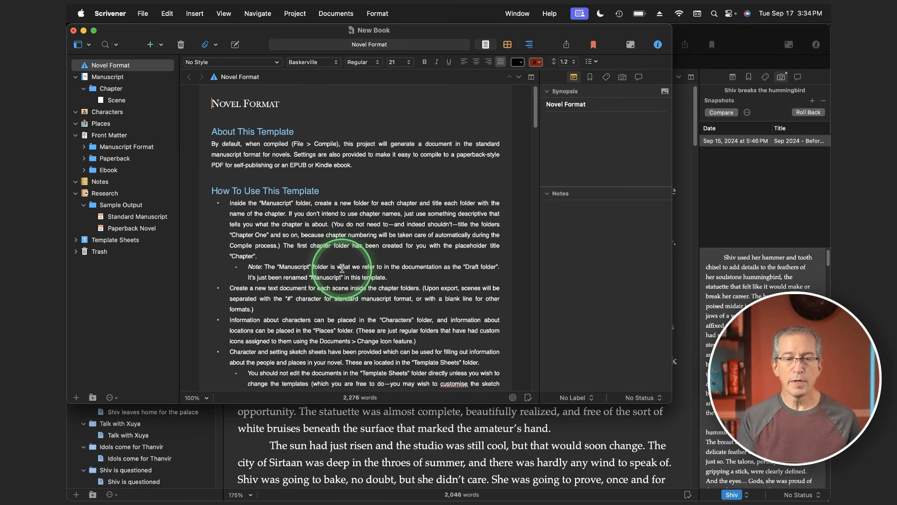
left_click_drag(255, 32, 256, 9)
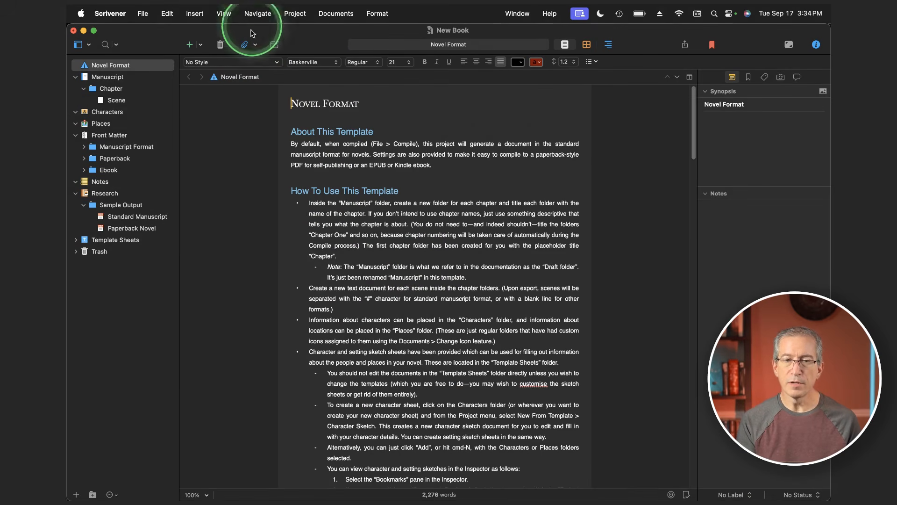
Skim the Novel Format document for the instructions on how to use the template
left_click(216, 160)
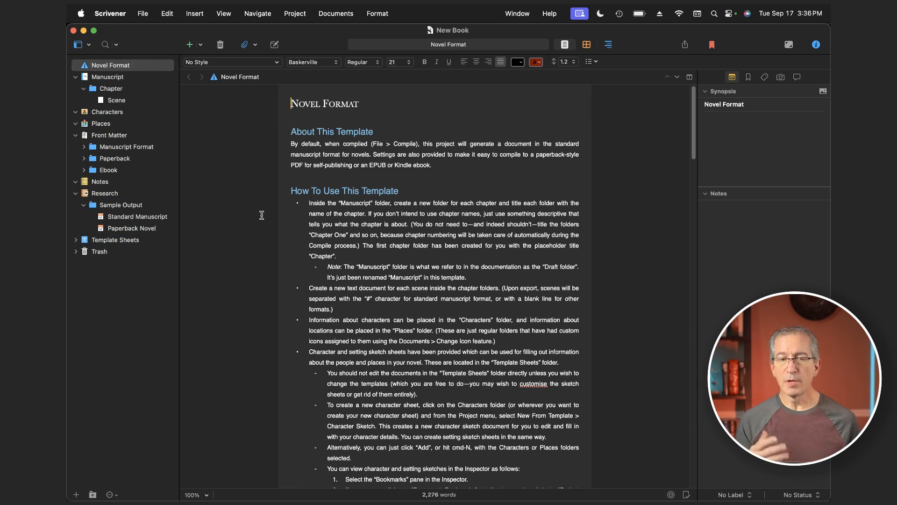
scroll(327, 219, "down", 5)
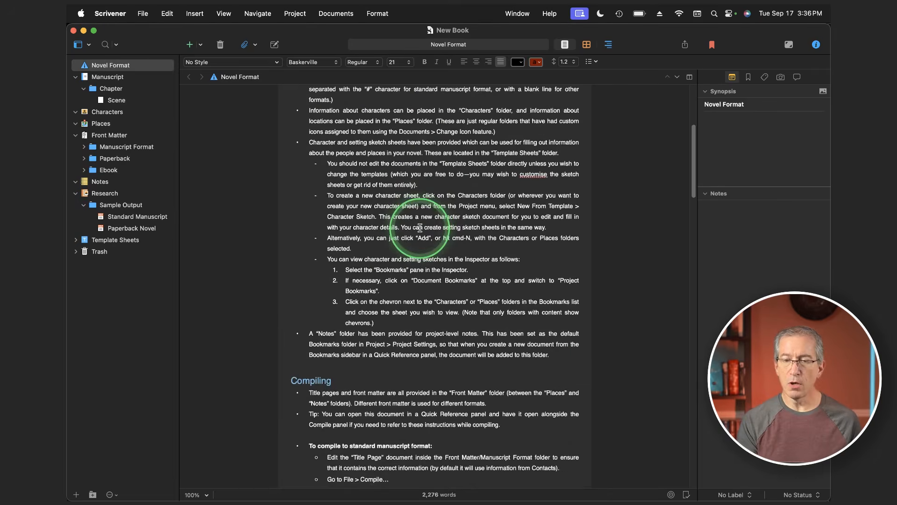
scroll(419, 227, "up", 4)
scroll(419, 227, "up", 3)
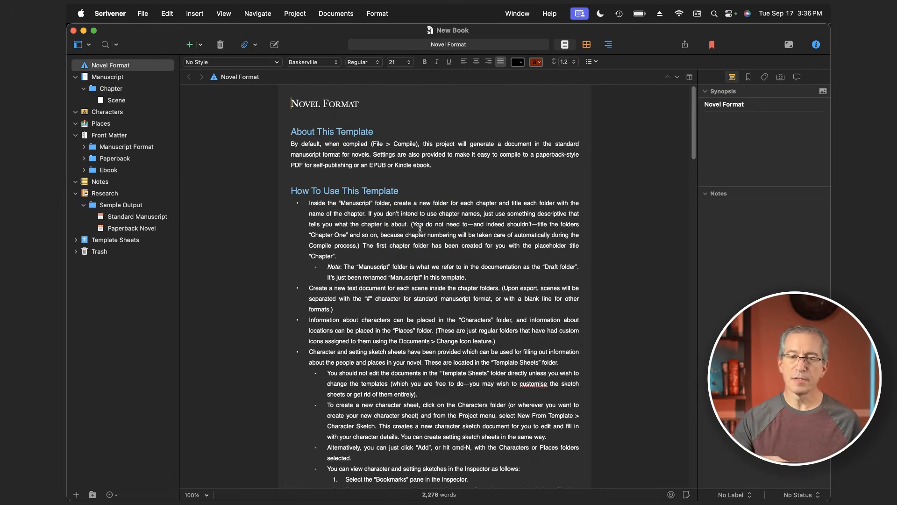
Open the Manuscript folder, and hide and restore both the binder and the inspector
left_click(99, 78)
left_click(84, 47)
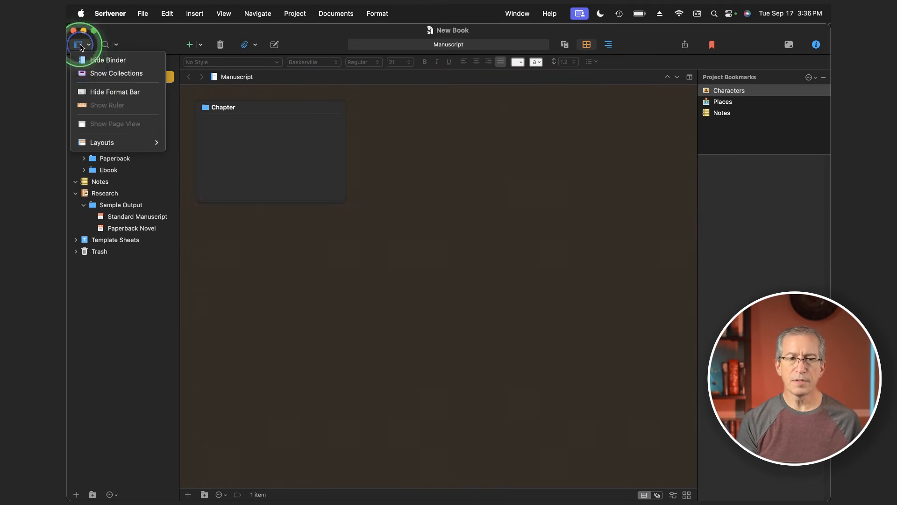
left_click(103, 60)
left_click(80, 45)
left_click(105, 61)
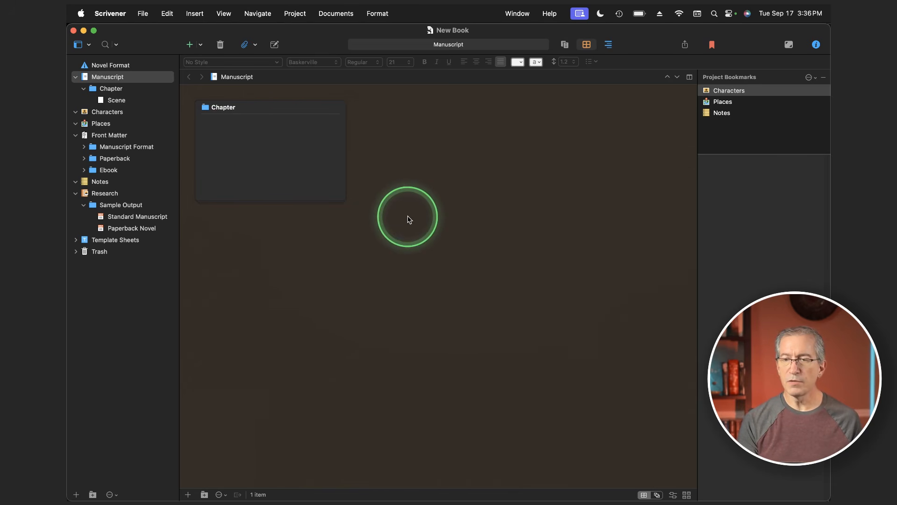
left_click(816, 44)
left_click(816, 44)
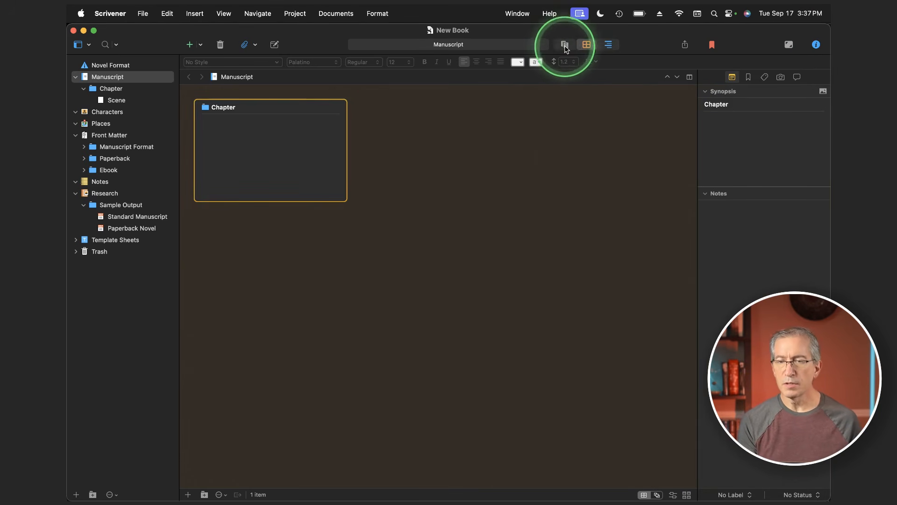
View the manuscript as continuous text, and return to the corkboard to look at the Chapter index card's synopsis area
left_click(564, 45)
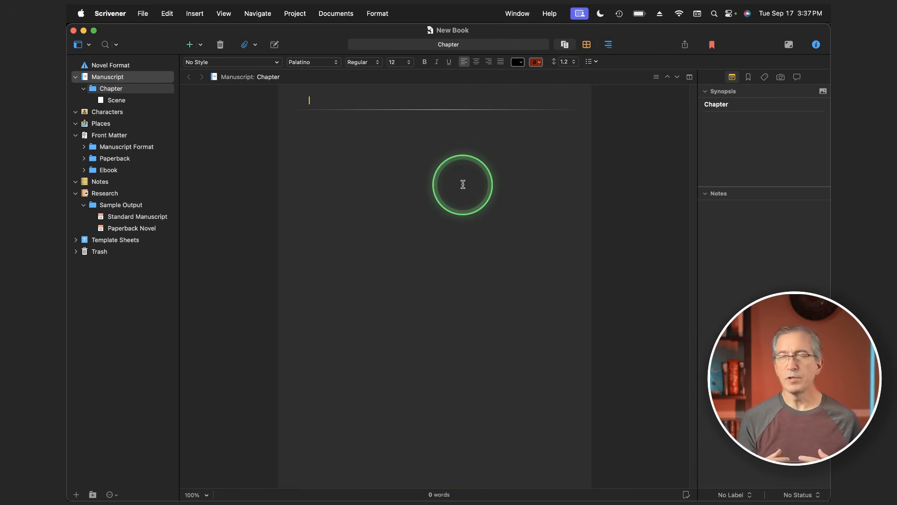
left_click(463, 184)
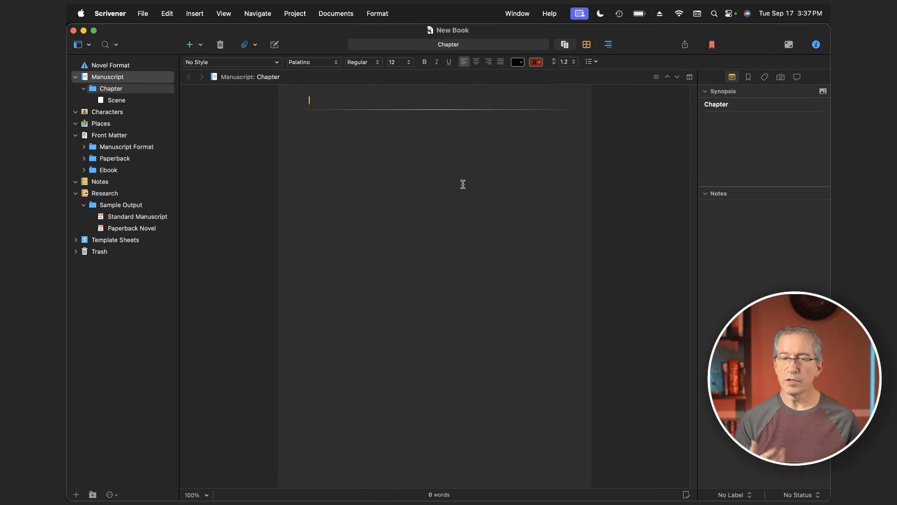
left_click(435, 157)
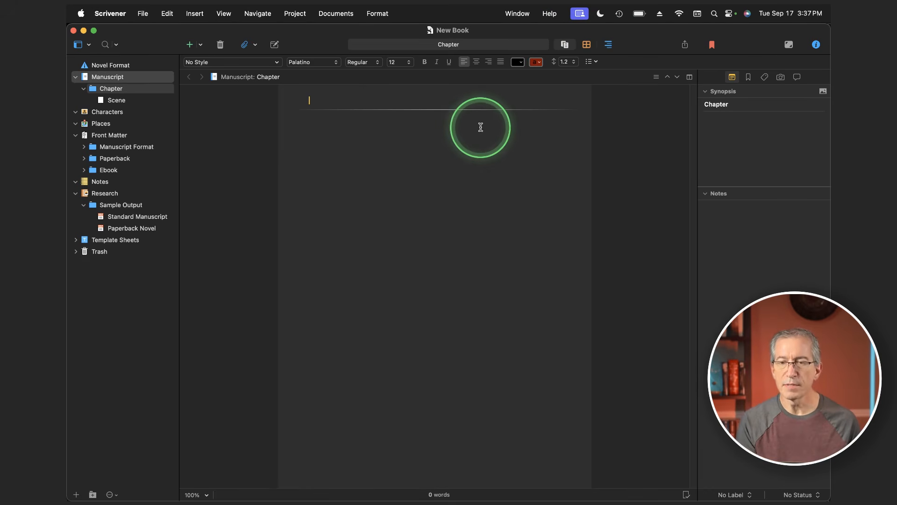
left_click(587, 44)
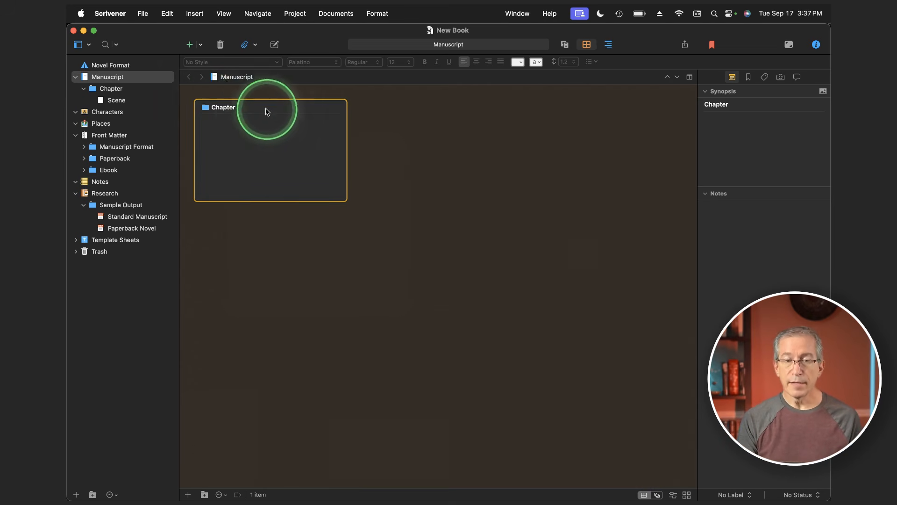
left_click(251, 135)
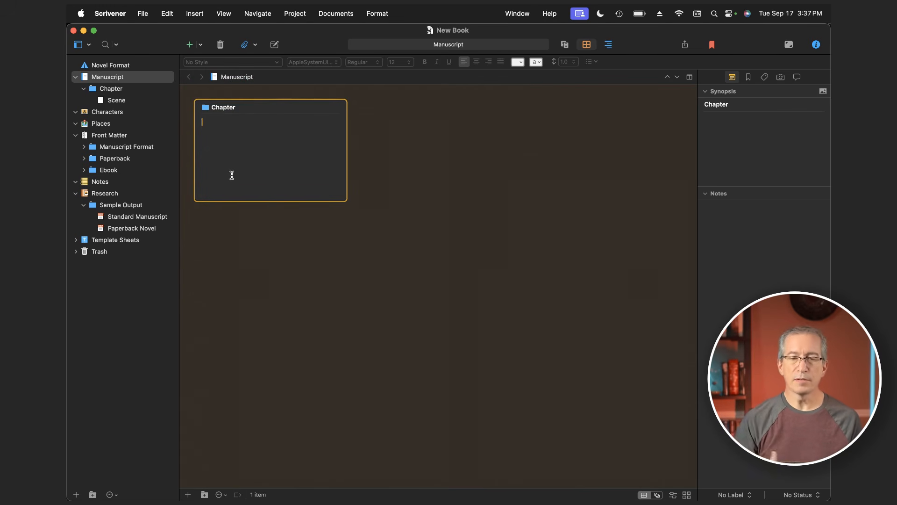
Show the manuscript as an outline, expand the Chapter folder, and review the label and status choices available for it
left_click(608, 45)
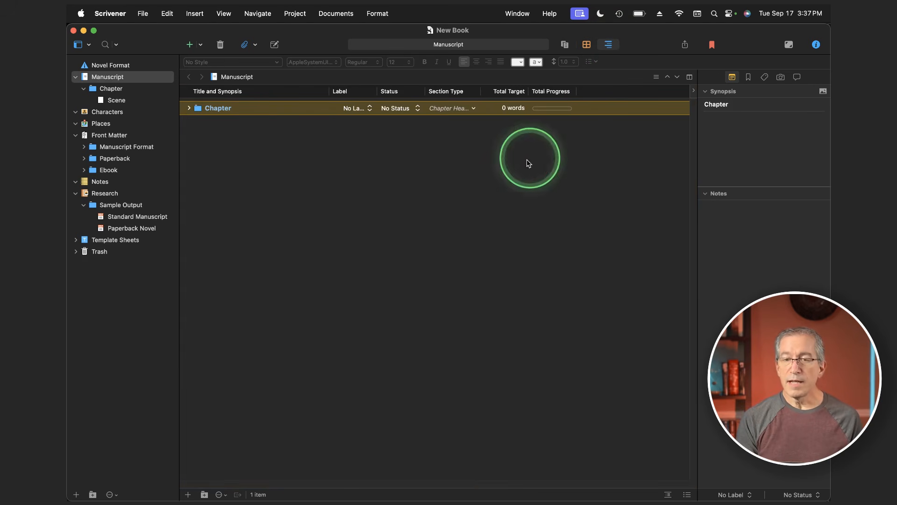
left_click(189, 108)
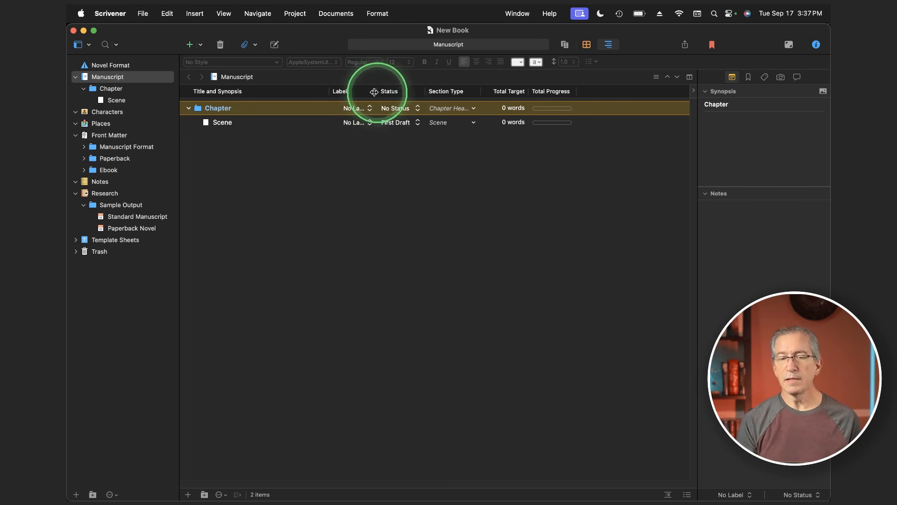
left_click(370, 109)
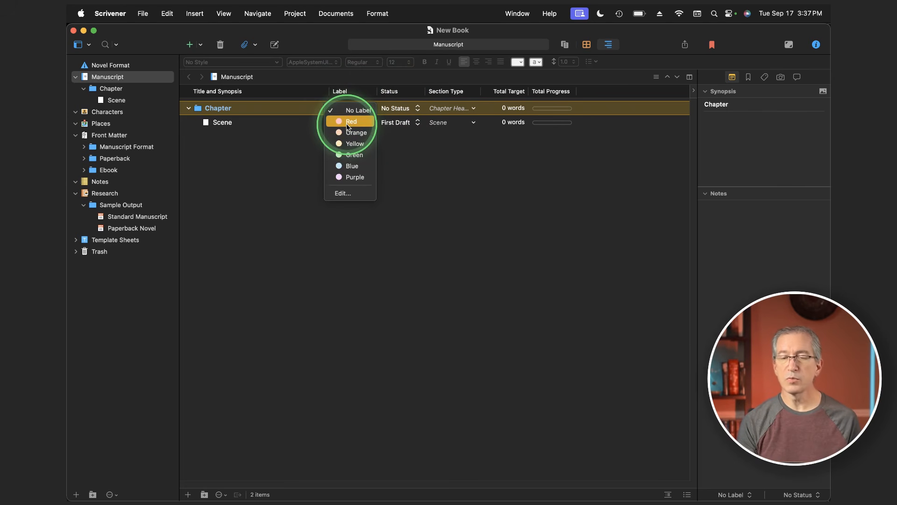
left_click(402, 100)
left_click(403, 108)
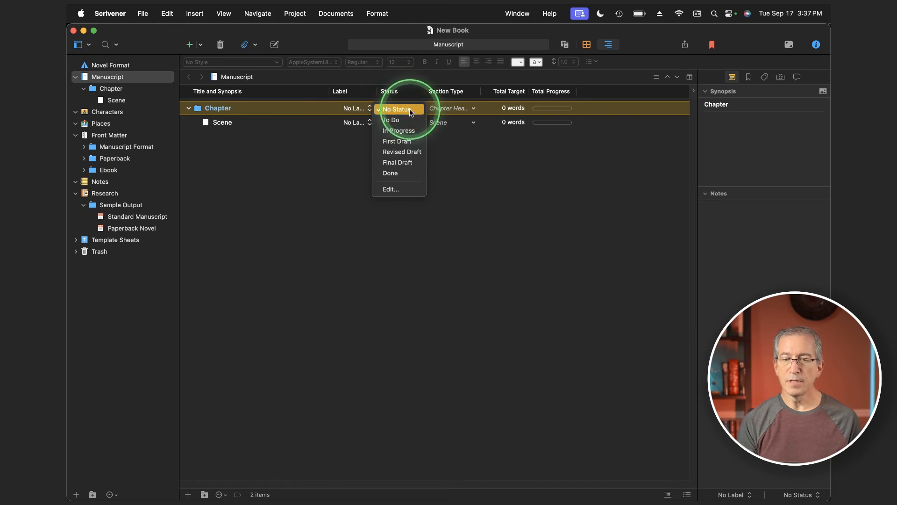
left_click(407, 141)
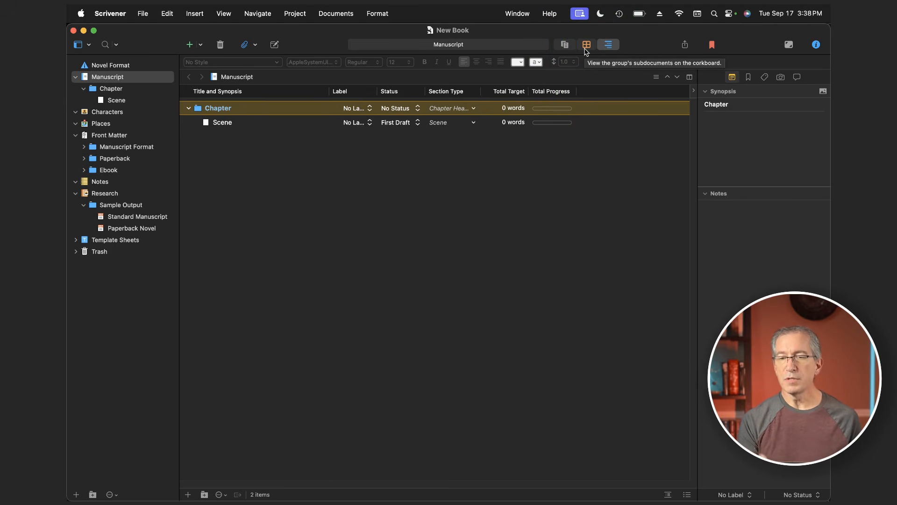
Return the manuscript to the continuous text view, and try out the side-by-side editor split before restoring a single pane
left_click(564, 45)
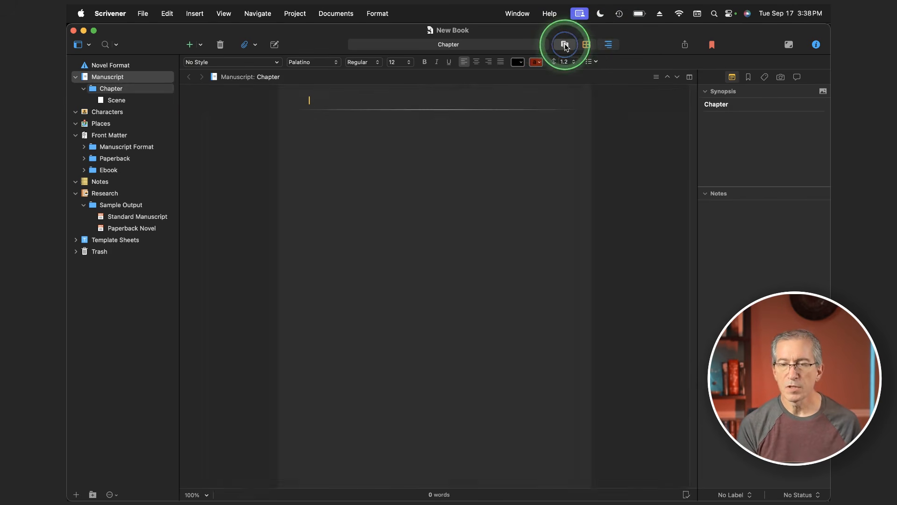
left_click(690, 77)
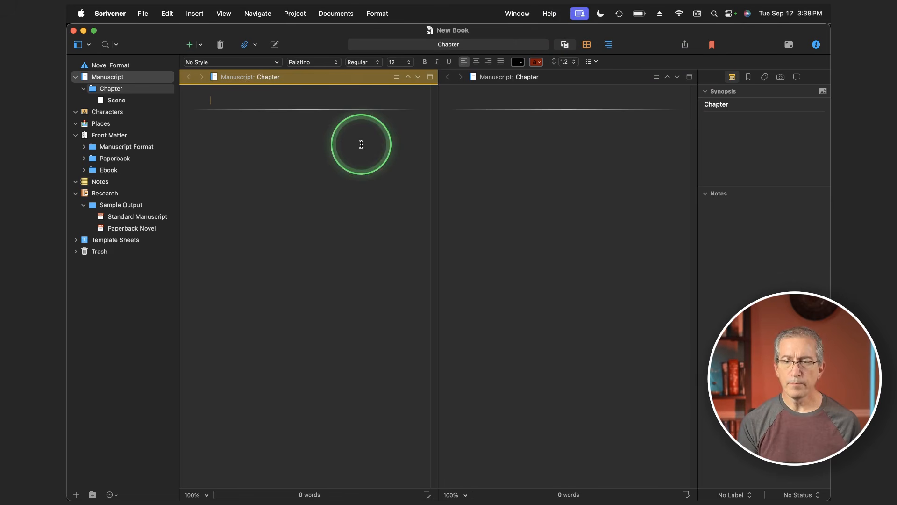
left_click(690, 79)
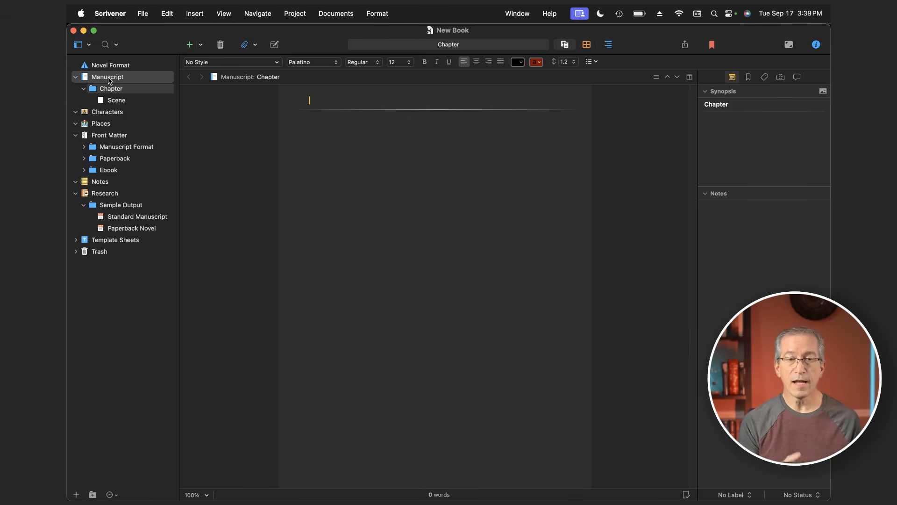
Add an untitled text document beneath Scene in the binder, and move it to the Trash
left_click(111, 101)
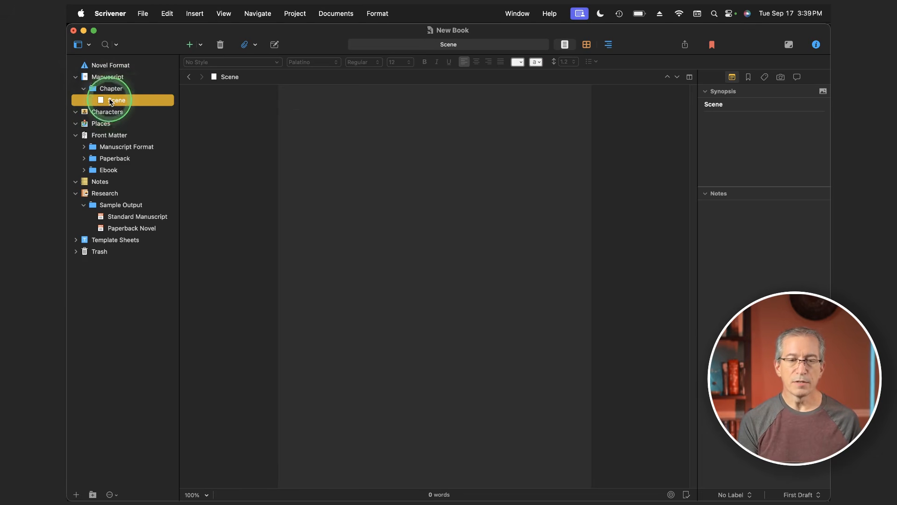
right_click(111, 101)
mouse_move(186, 110)
left_click(237, 108)
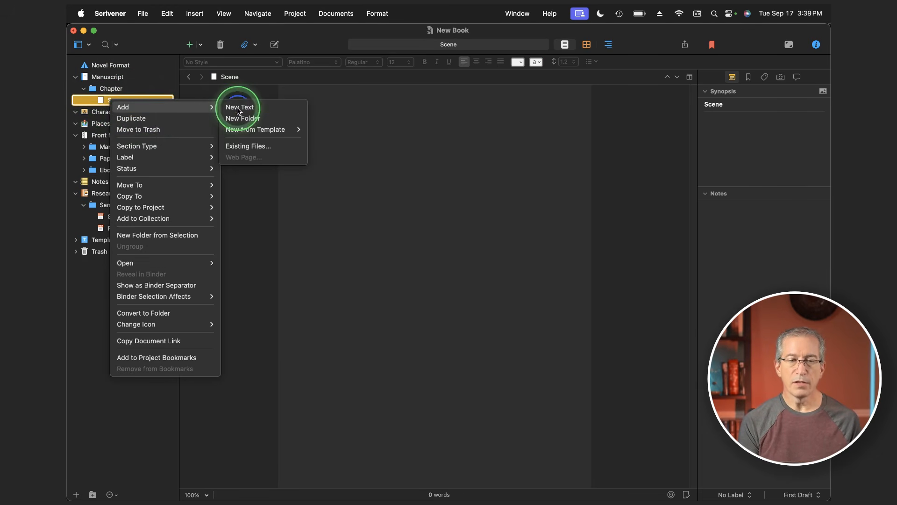
left_click(101, 111)
left_click_drag(101, 112, 112, 102)
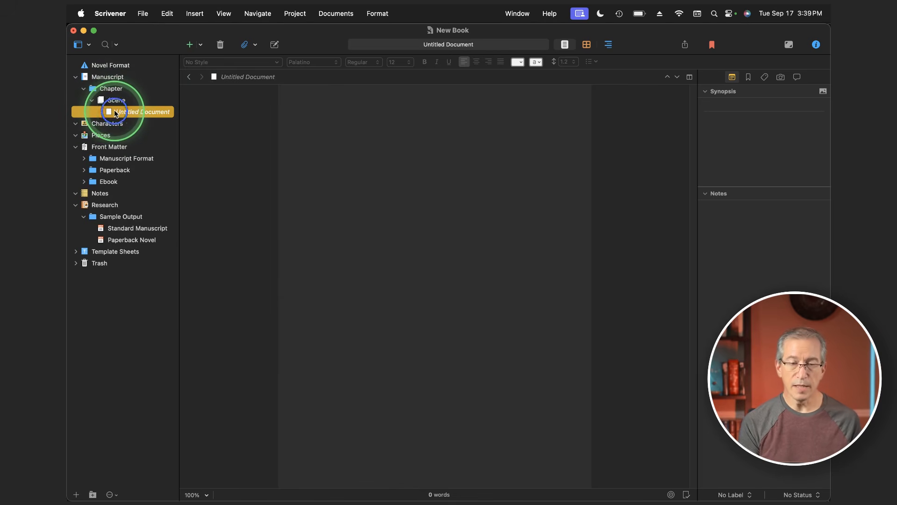
right_click(115, 113)
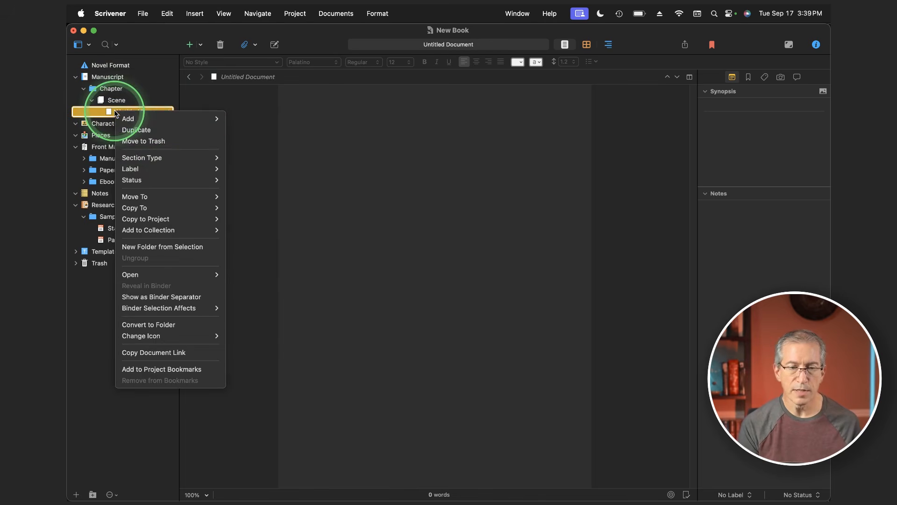
left_click(141, 141)
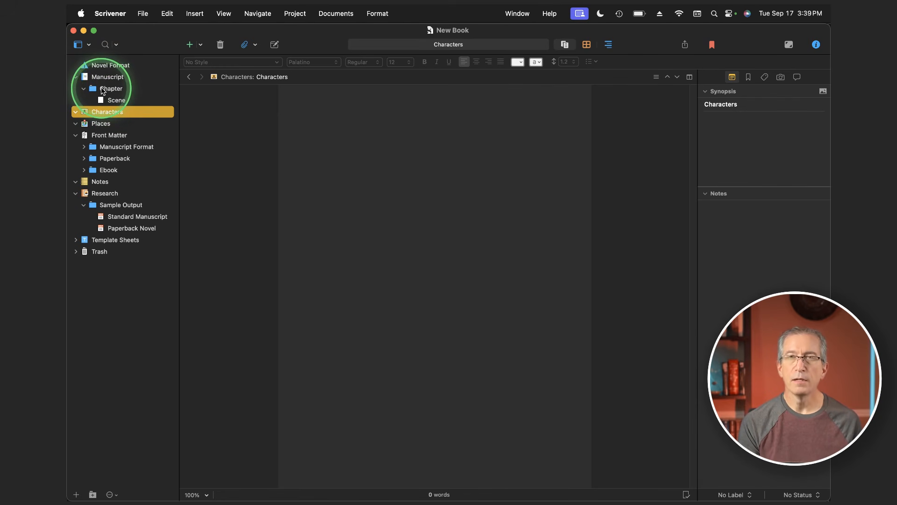
Add a new folder to the Manuscript folder and name it Chapter
left_click(104, 91)
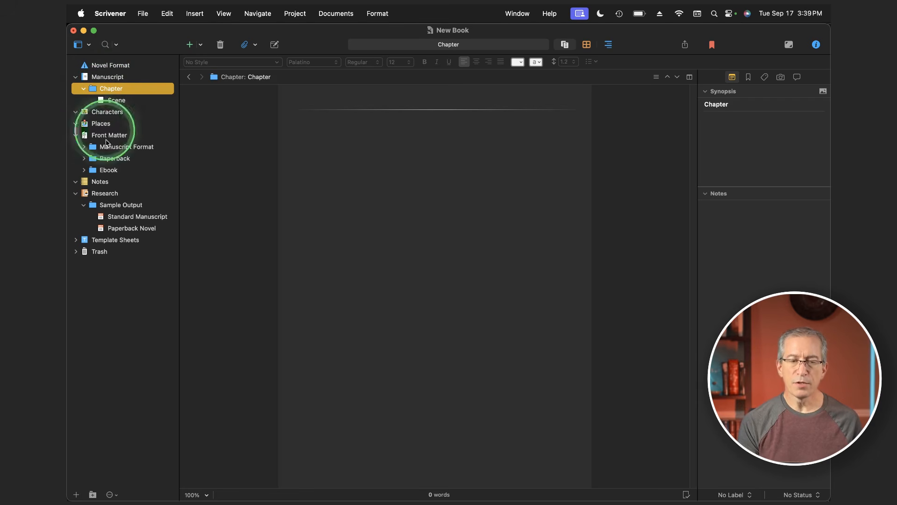
left_click(108, 76)
right_click(109, 76)
mouse_move(125, 87)
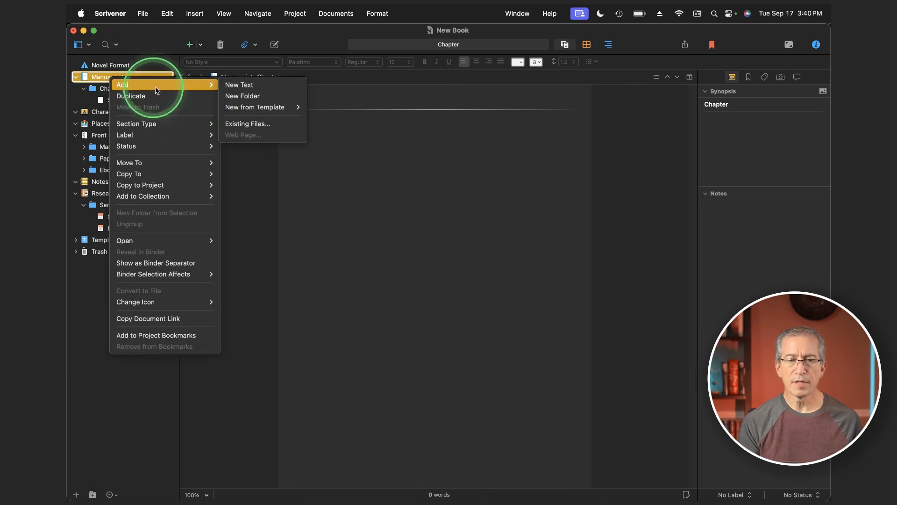
left_click(243, 96)
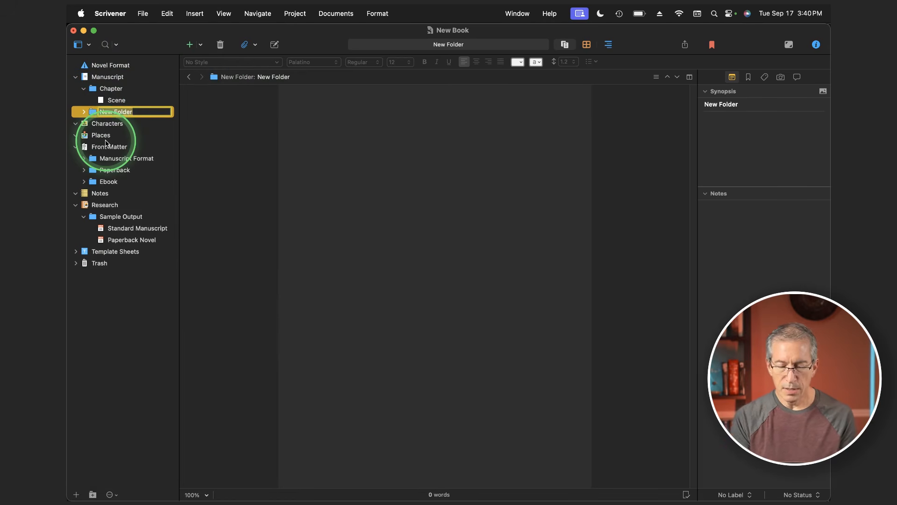
type("Chapt")
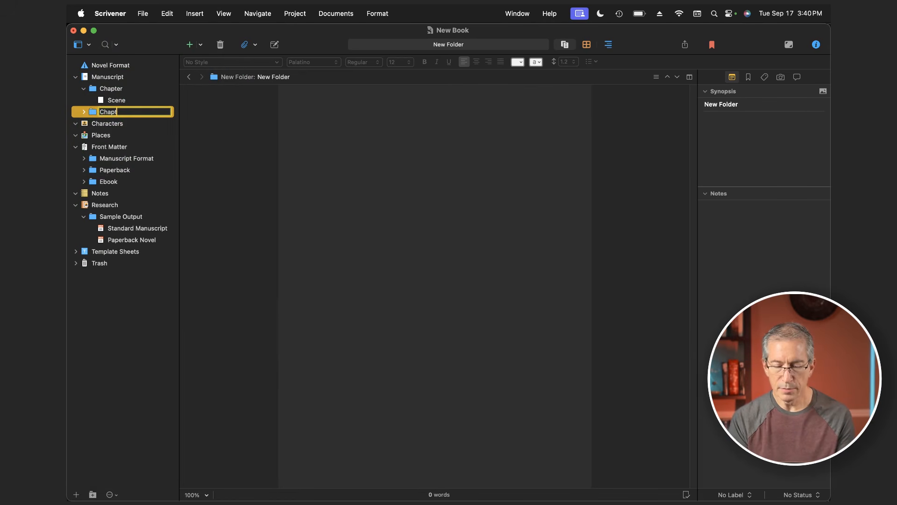
type("er")
key("Return")
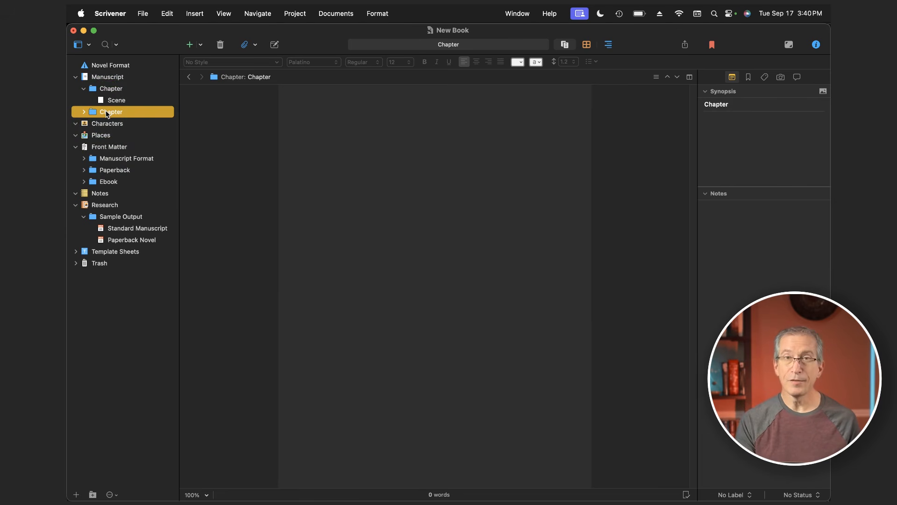
Add a new text document inside the second Chapter folder and title it Scene 1
key("super+n")
left_click(135, 122)
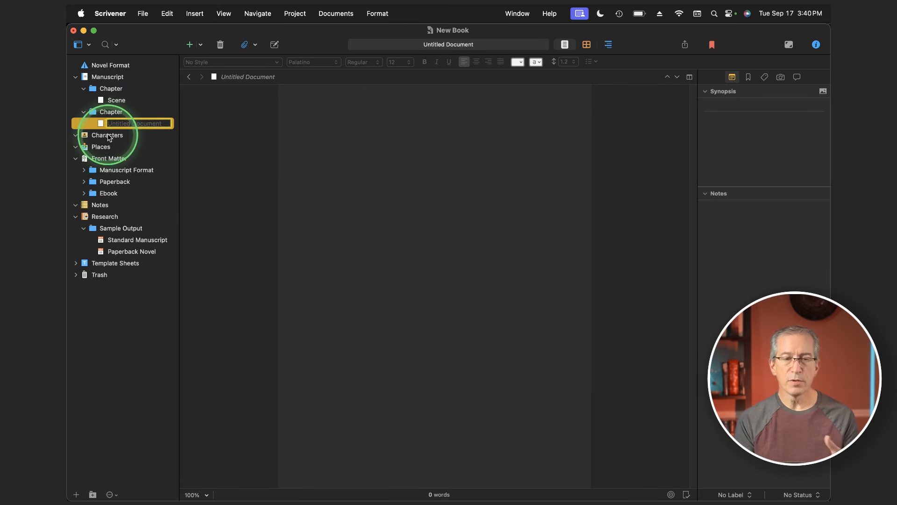
type("Scene")
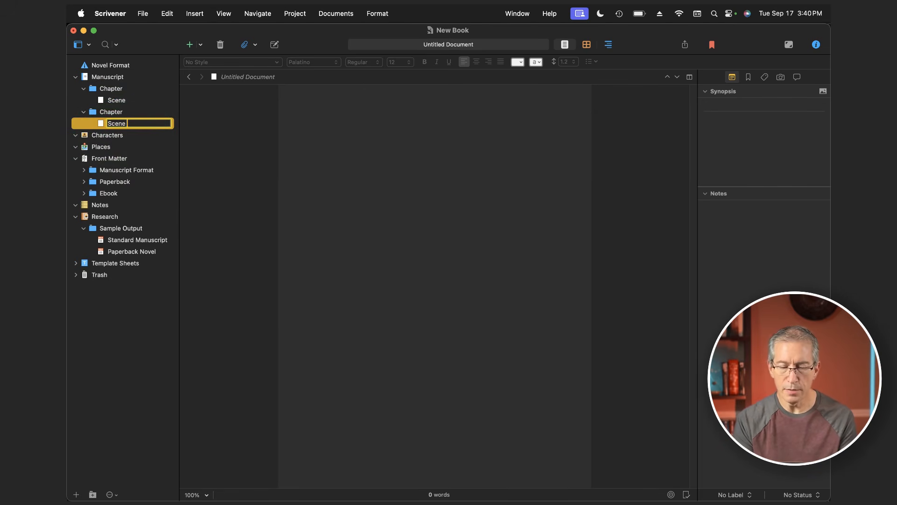
type(" 1")
key("Return")
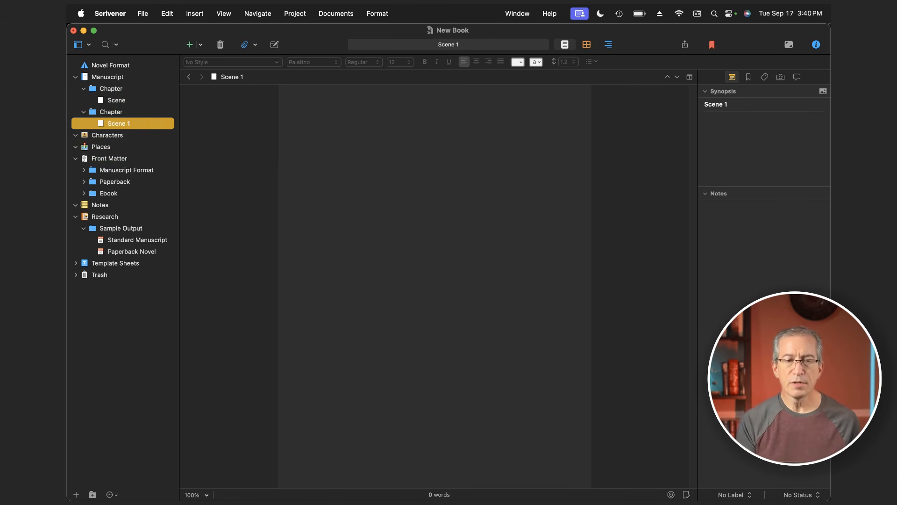
Add another text document inside the second Chapter folder and title it Scene 2
left_click(112, 112)
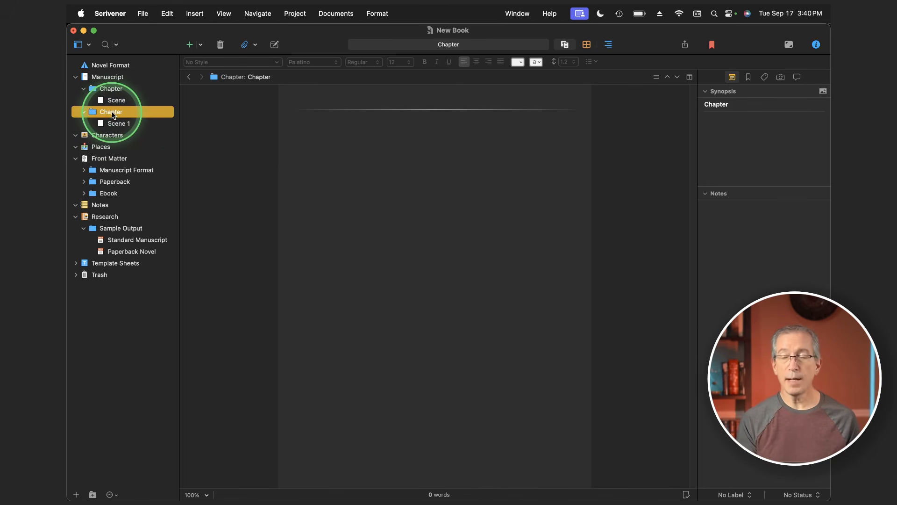
key("super+n")
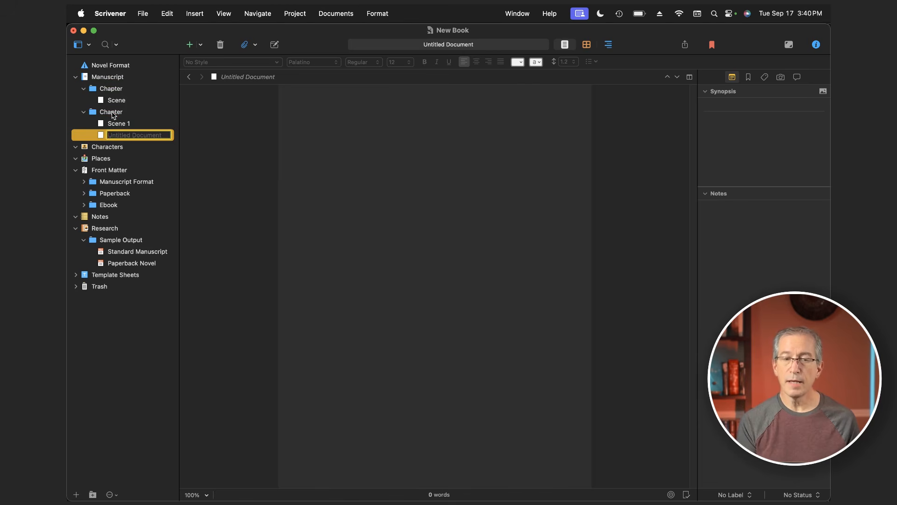
type("Scene 2")
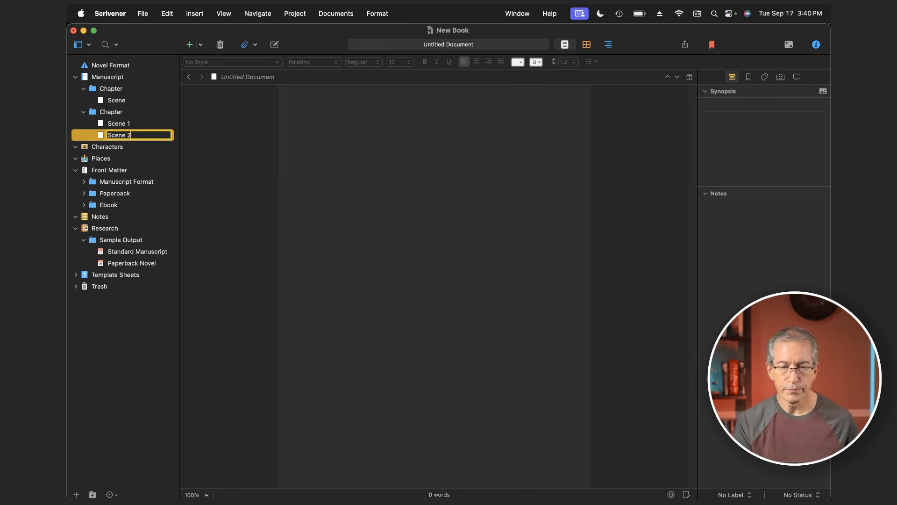
key("Return")
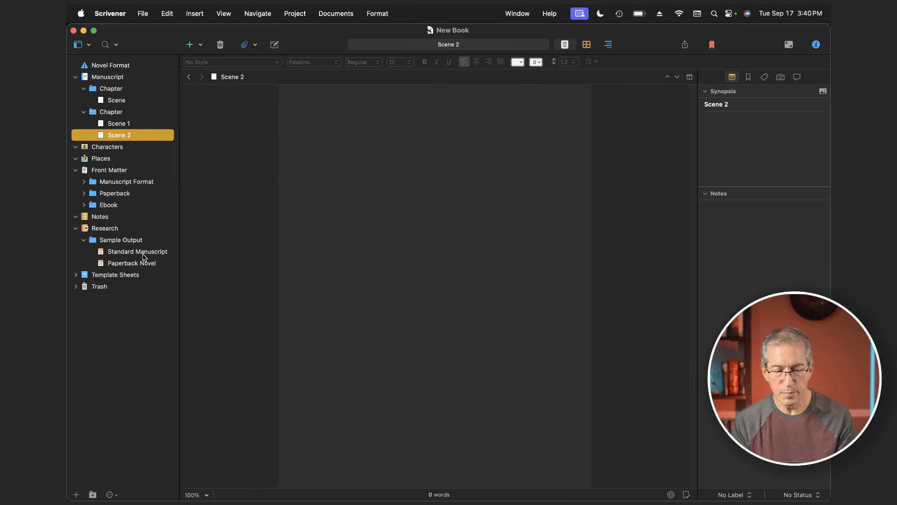
Switch to the Well of Ancients project and look through its chapter and scene structure in the binder
key("super+grave")
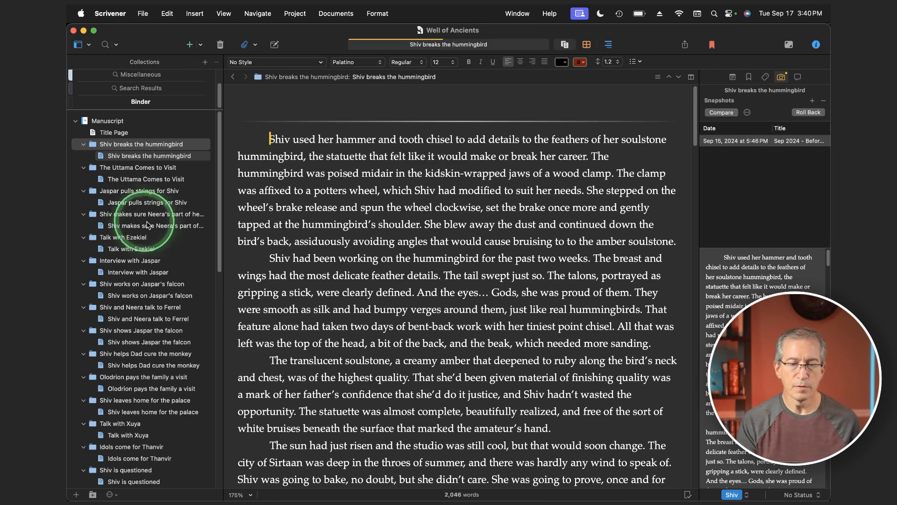
scroll(148, 229, "down", 5)
scroll(148, 228, "up", 5)
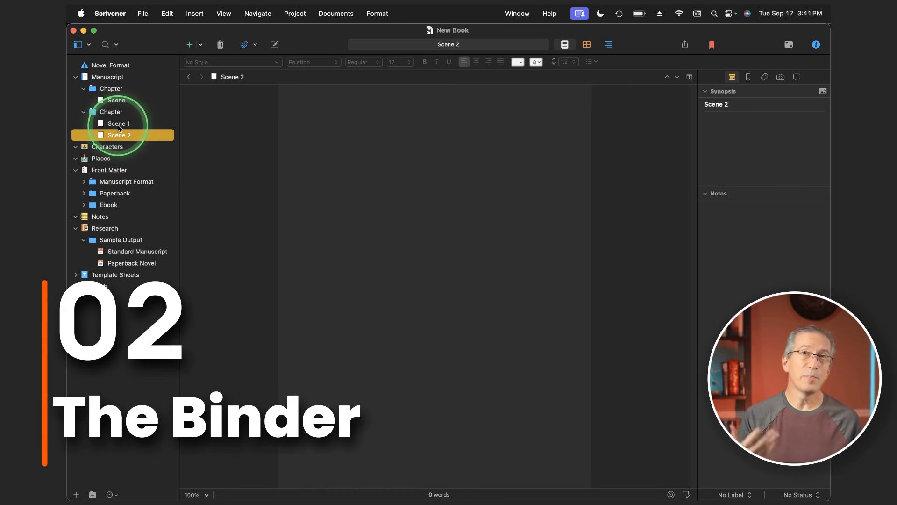
Change the Characters folder's icon to the Green Notepad from the Notes icon set
left_click(102, 149)
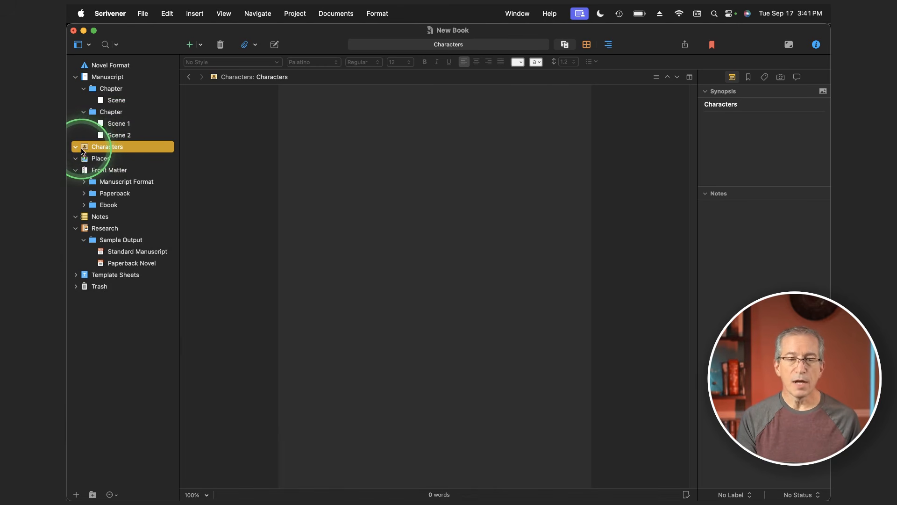
right_click(85, 149)
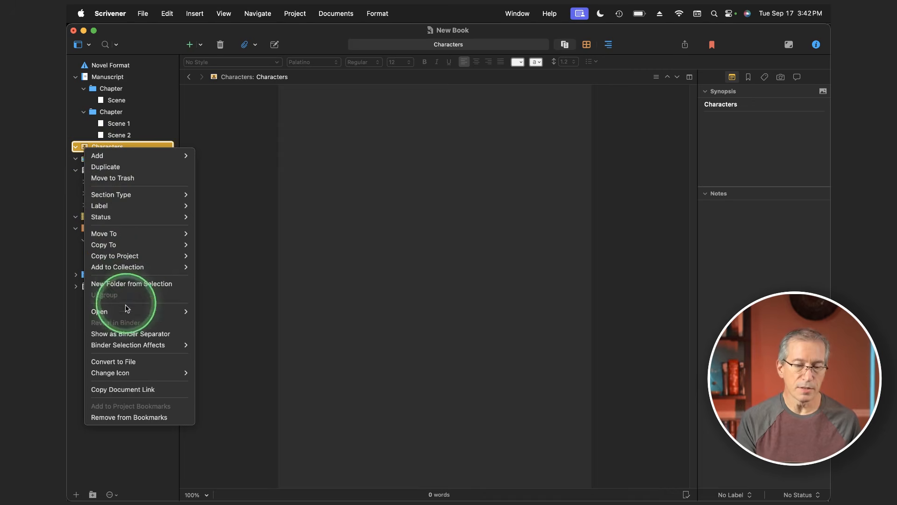
mouse_move(150, 374)
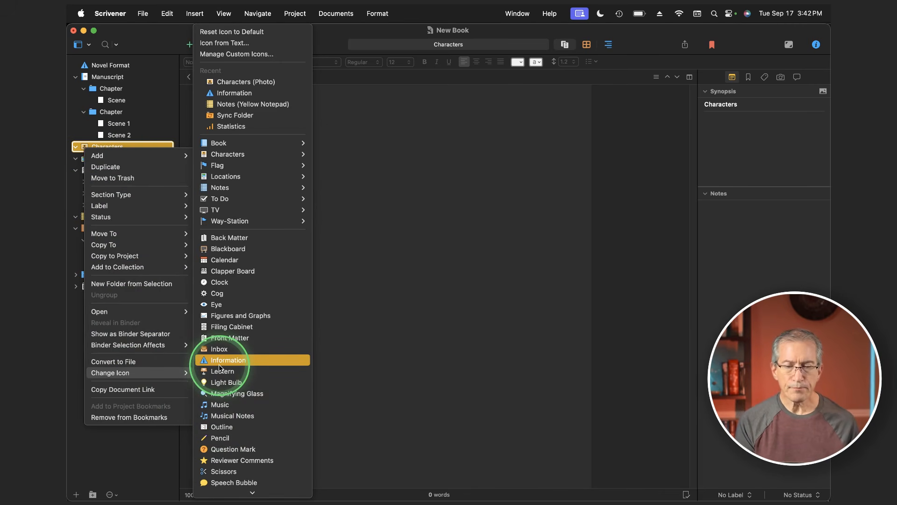
mouse_move(231, 187)
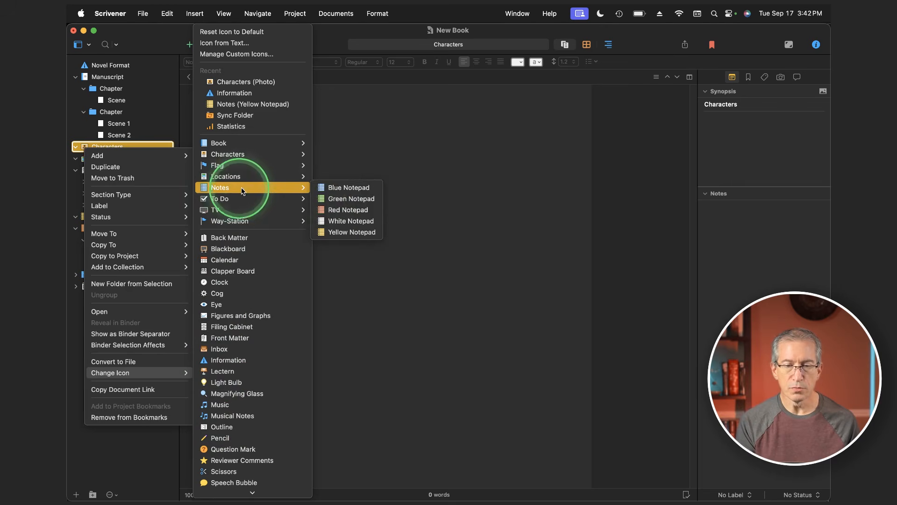
left_click(336, 200)
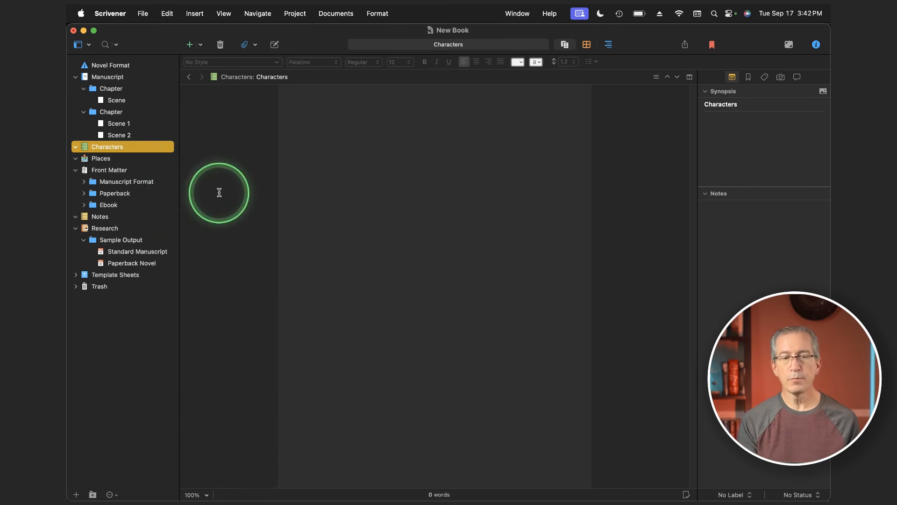
Set the Characters folder's icon back to Photo from the Characters icon set
right_click(87, 148)
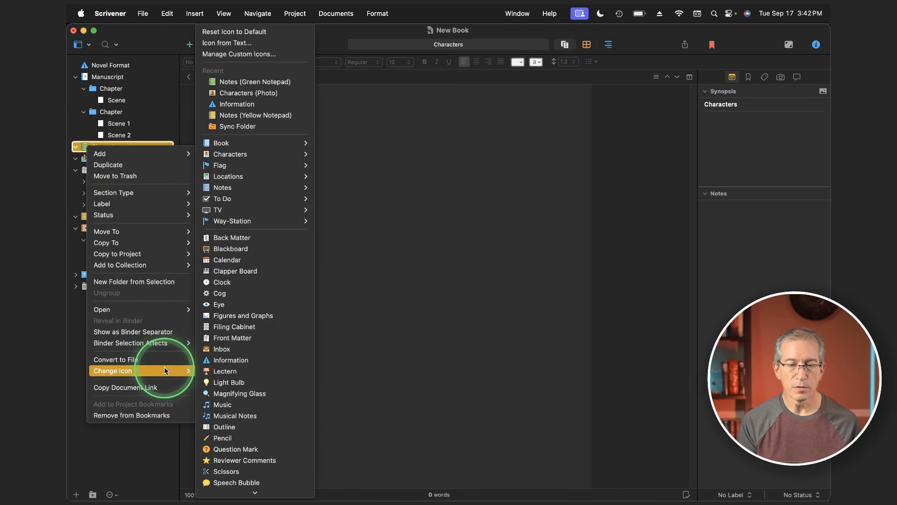
mouse_move(294, 154)
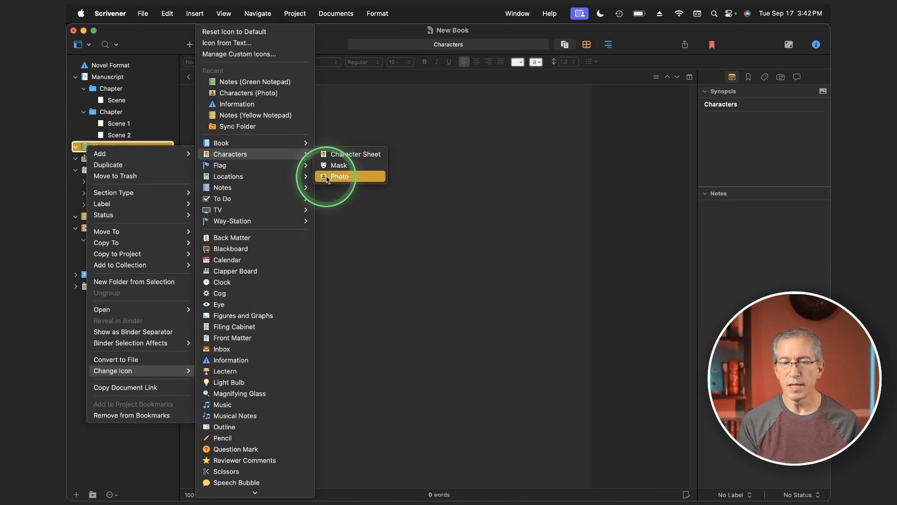
left_click(326, 177)
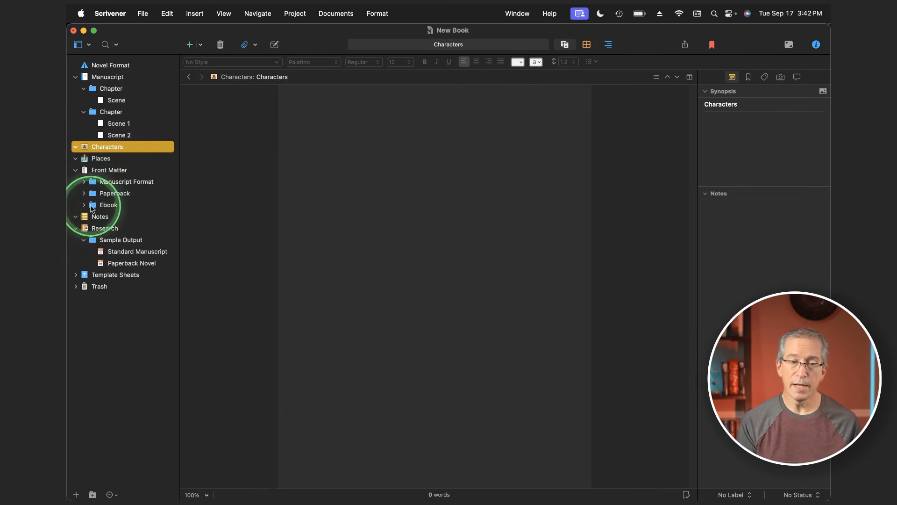
Rename the Places folder as World
left_click(100, 159)
left_click(101, 159)
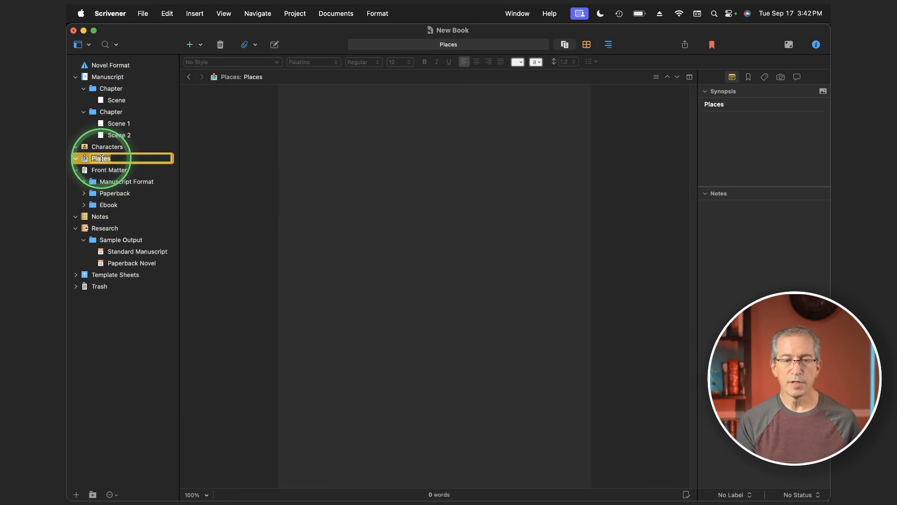
type("Wro")
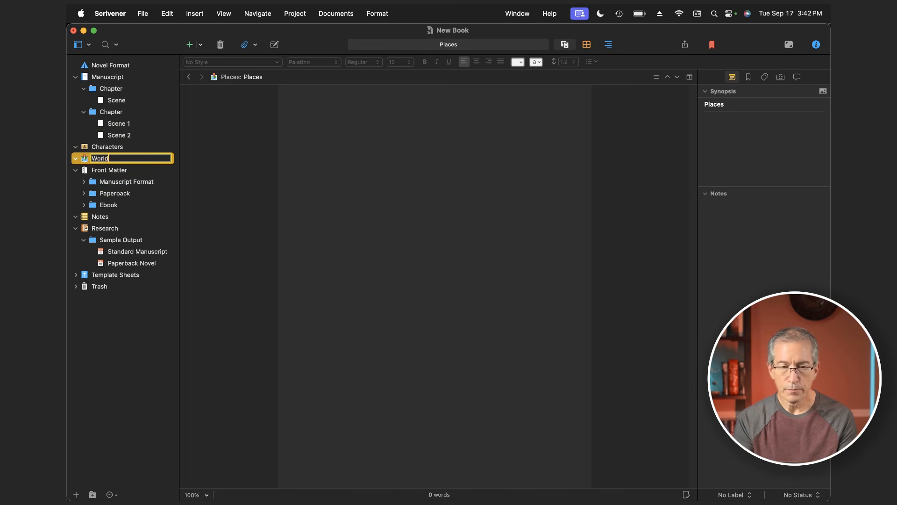
key("Return")
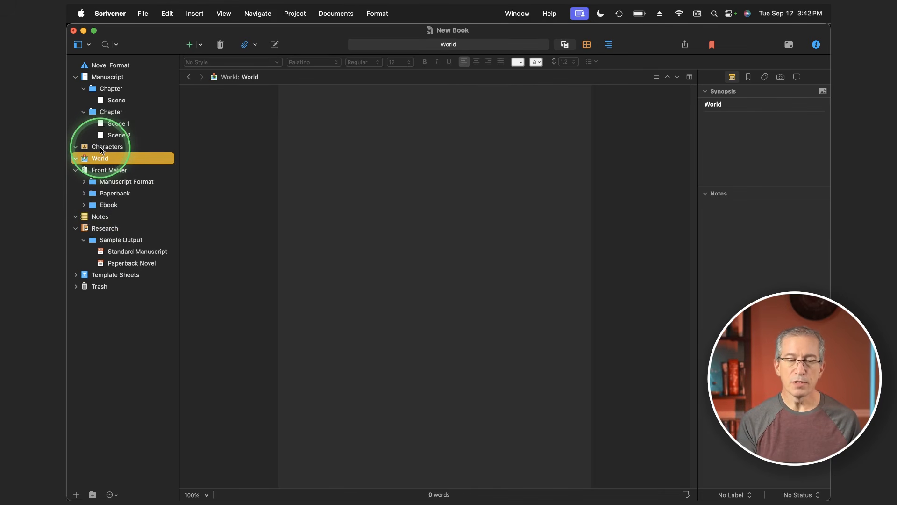
Expand Template Sheets and add a new document to the Characters folder from the Character Sketch template
left_click(76, 274)
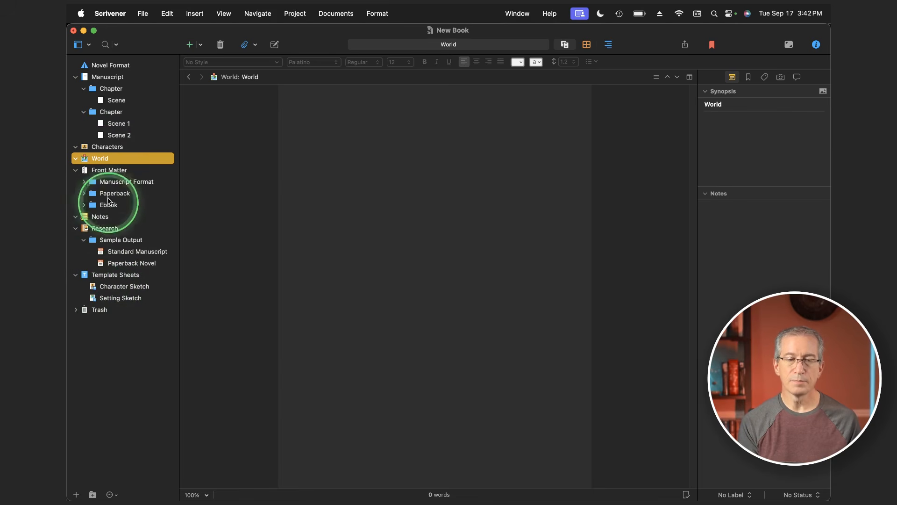
right_click(107, 148)
mouse_move(145, 158)
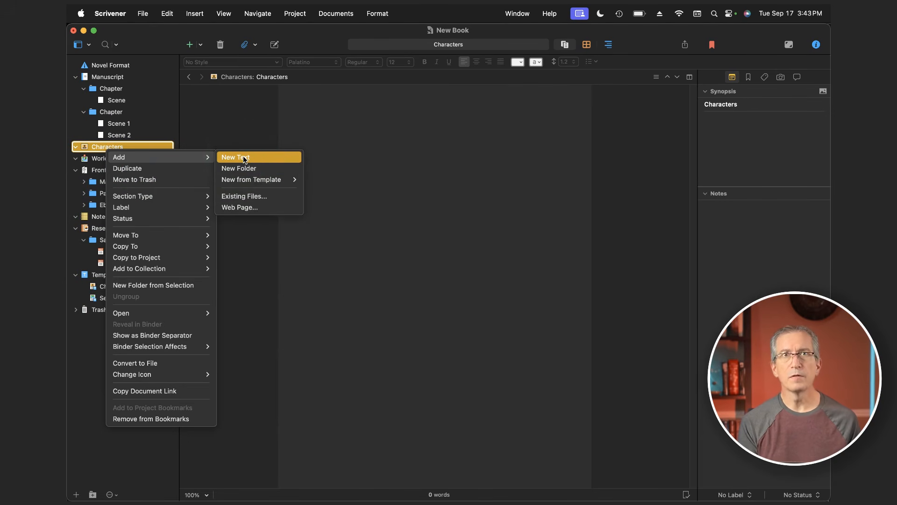
mouse_move(269, 181)
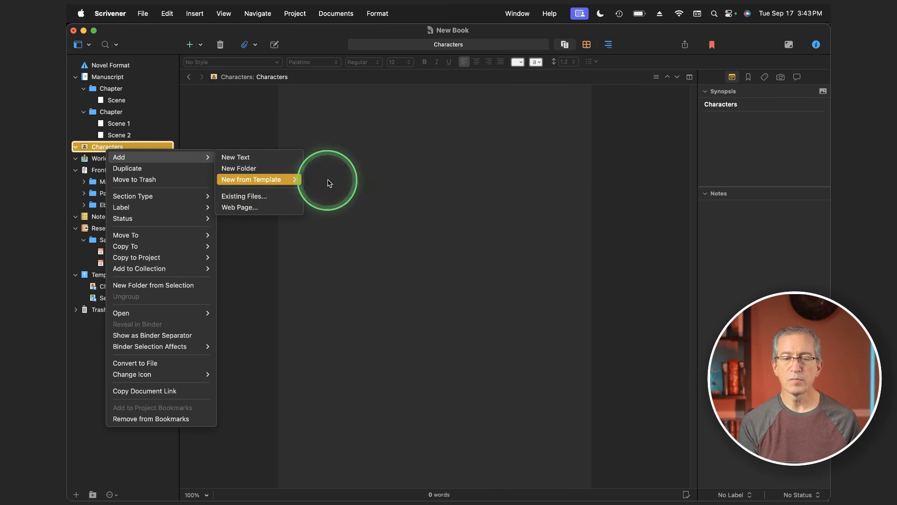
left_click(326, 181)
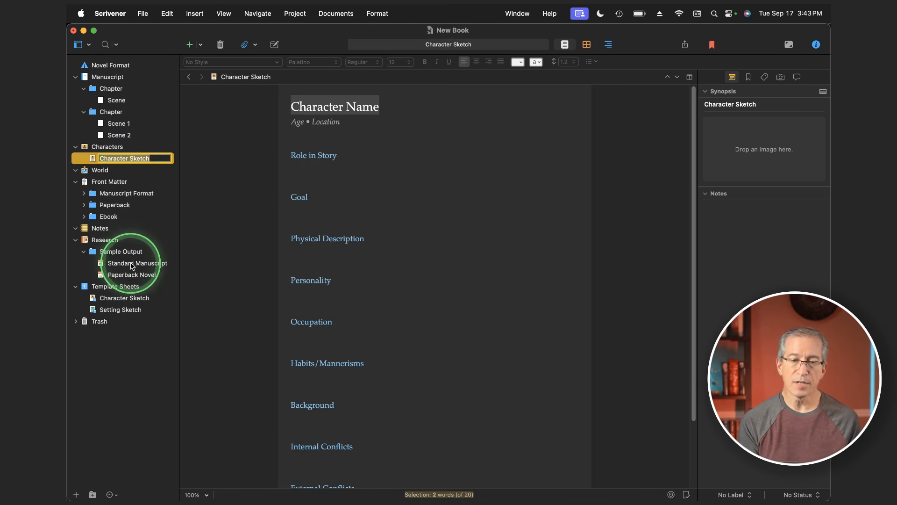
View the Character Sketch template, and rename the new sketch in the Characters folder with the first character's name
left_click(113, 297)
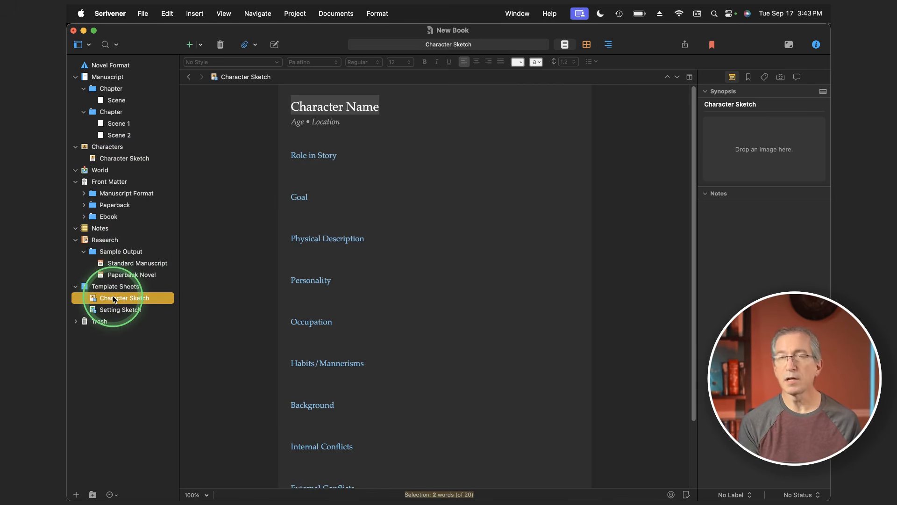
left_click(113, 159)
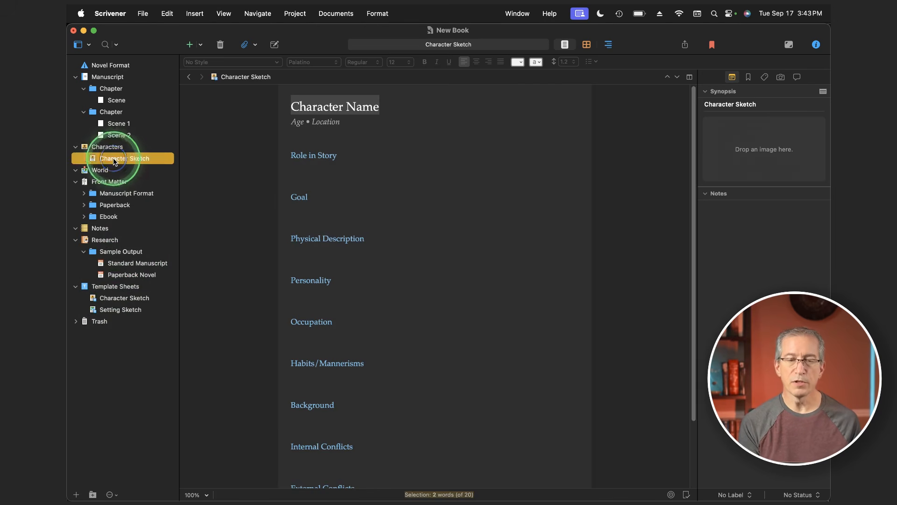
left_click(114, 159)
type("Tom")
key("Return")
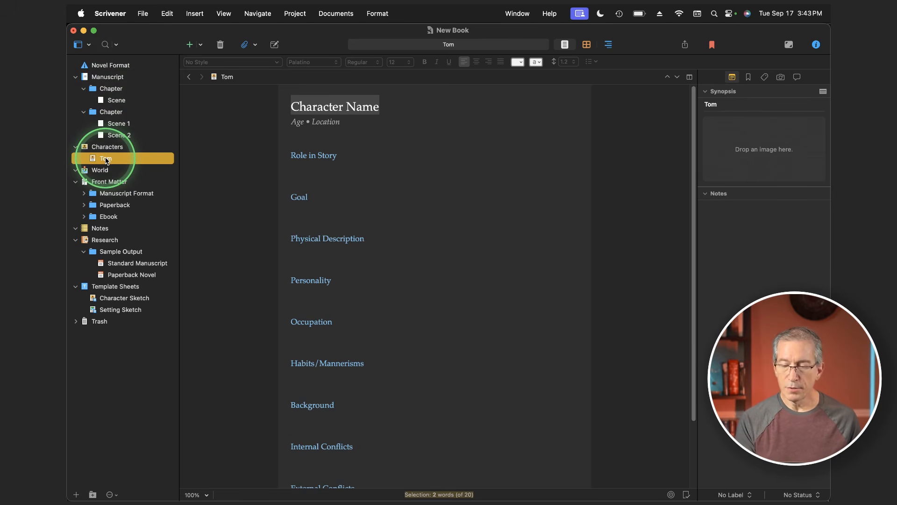
Add two more character sketches to the Characters folder, and title each with its character's first name
key("super+n")
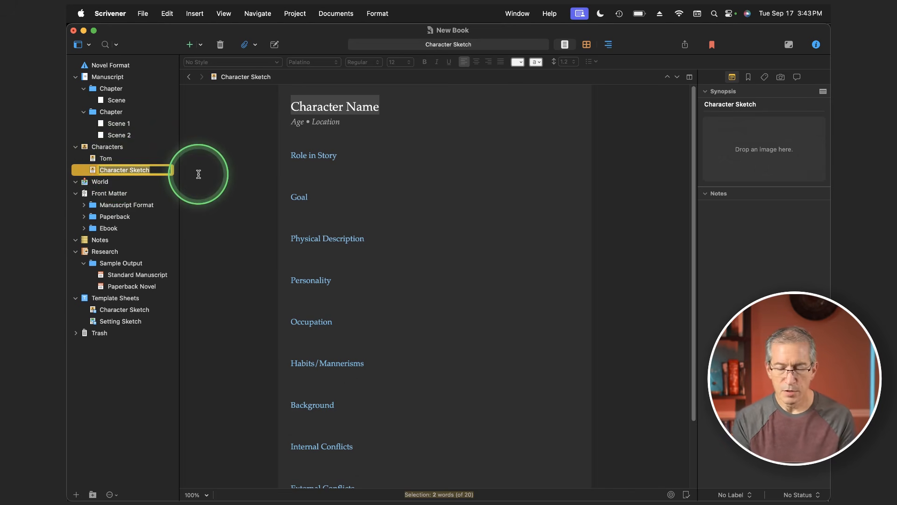
type("Mary")
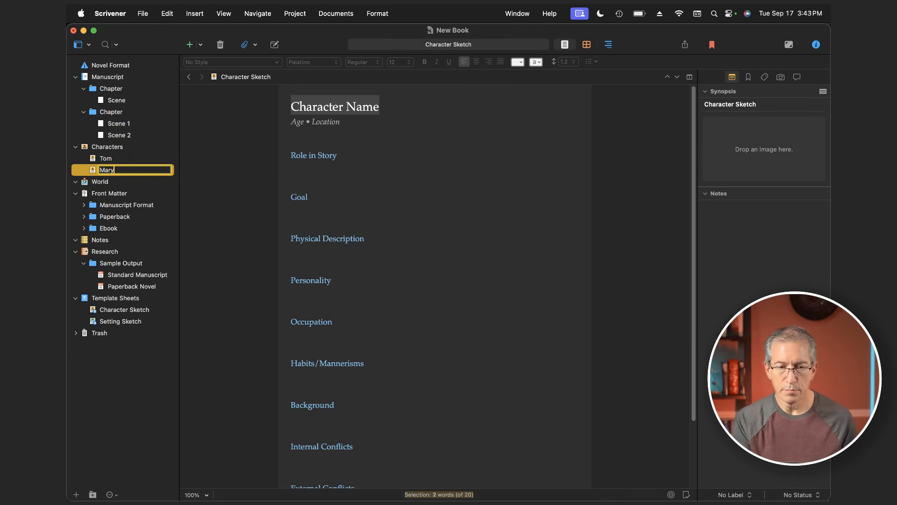
key("Return")
key("Return")
type("Sally")
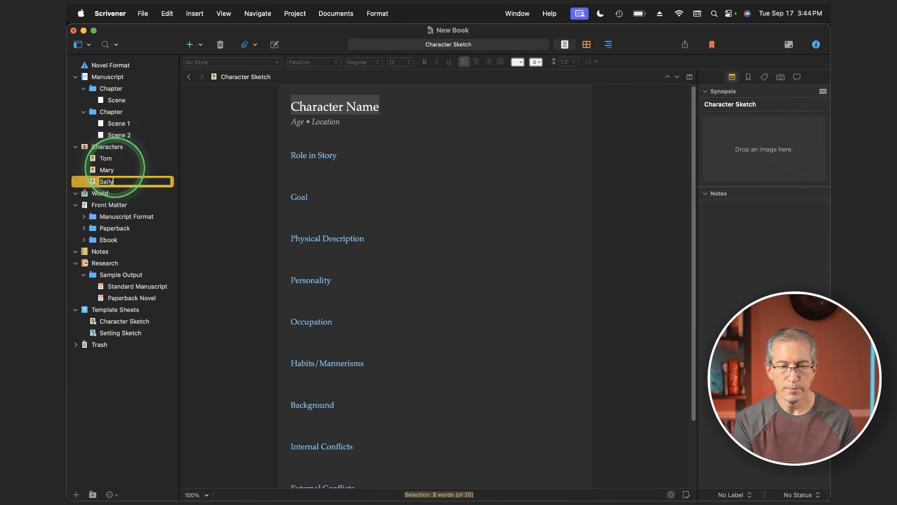
key("Return")
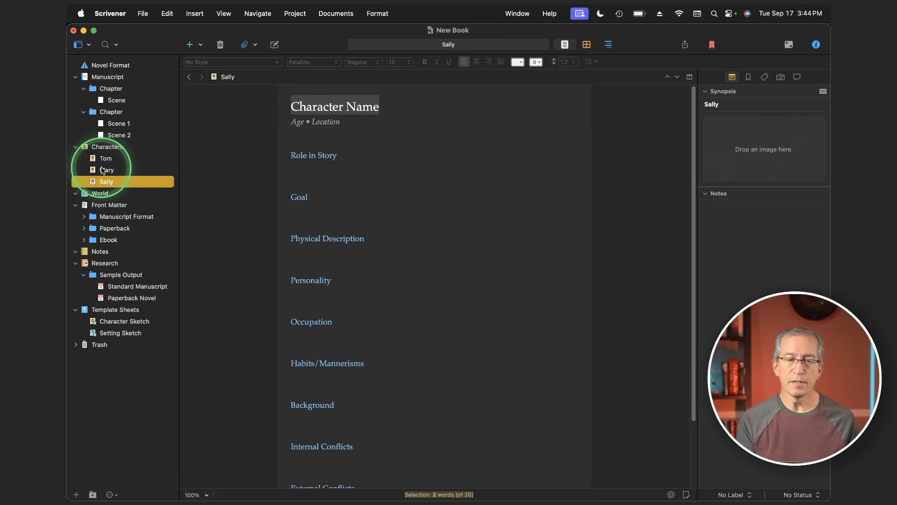
Add a document to the World folder from the Setting Sketch template and title it New Wisconsin
left_click(120, 322)
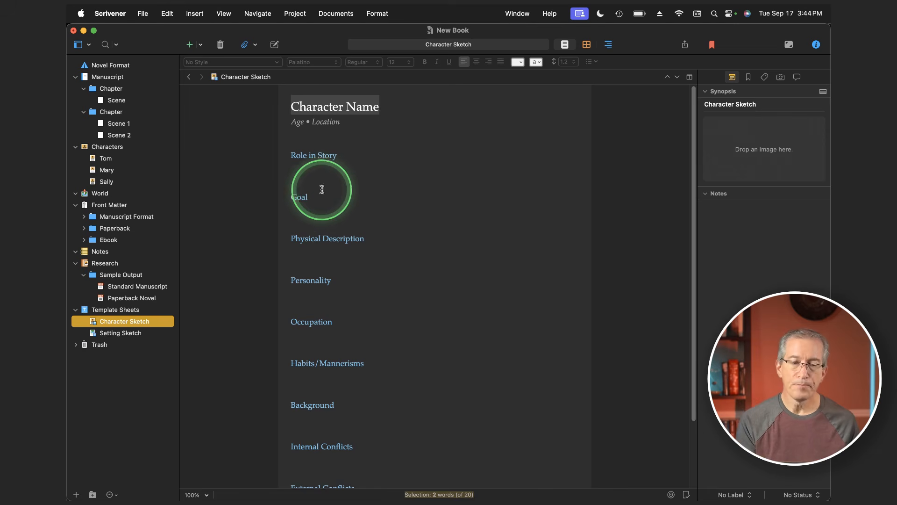
left_click(102, 196)
right_click(104, 199)
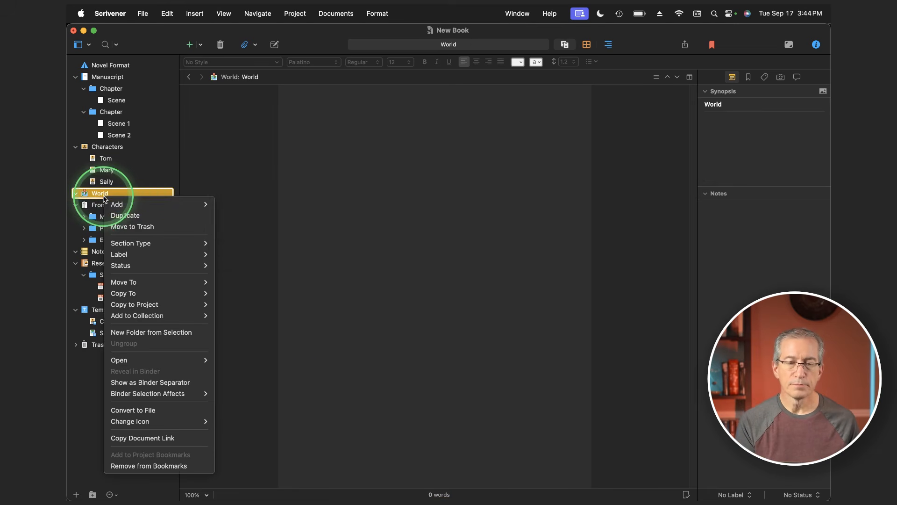
mouse_move(131, 202)
mouse_move(254, 226)
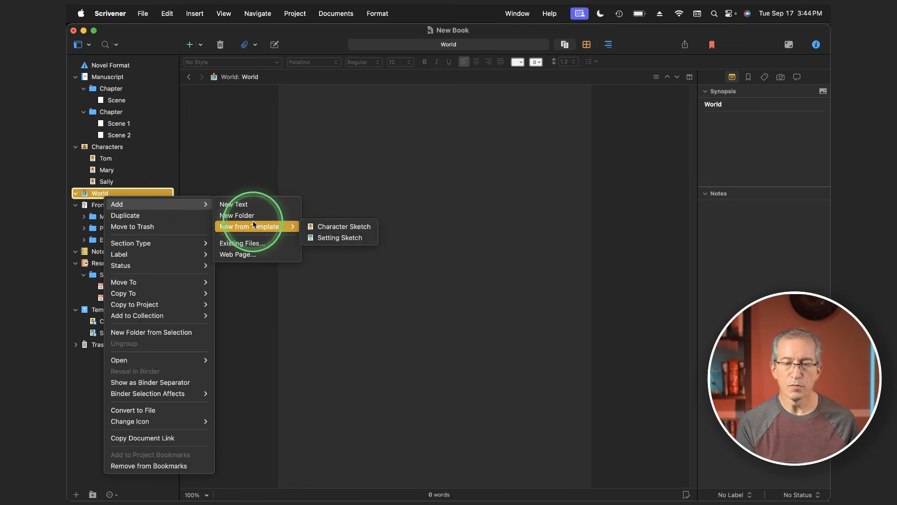
left_click(326, 239)
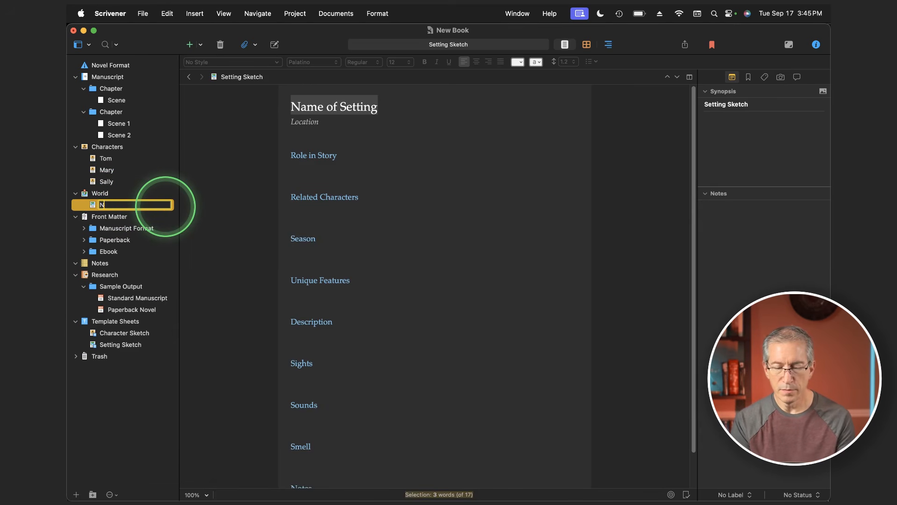
type("New Wisconsin")
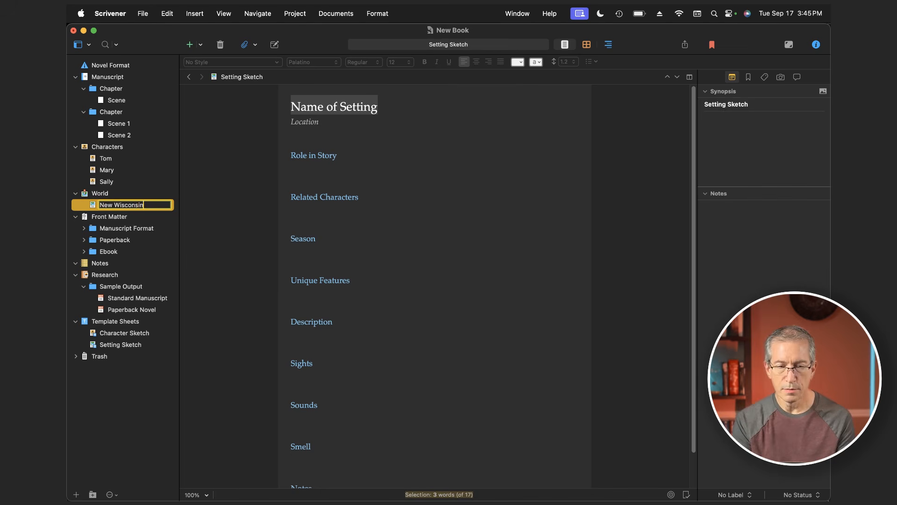
key("Return")
Add a second setting sketch beneath New Wisconsin in the World folder and title it New California
key("Return")
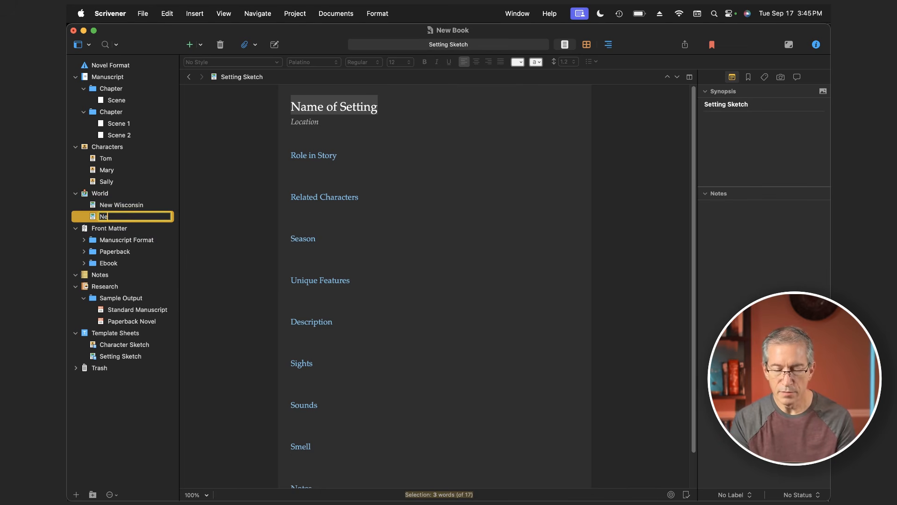
type("New California")
key("Return")
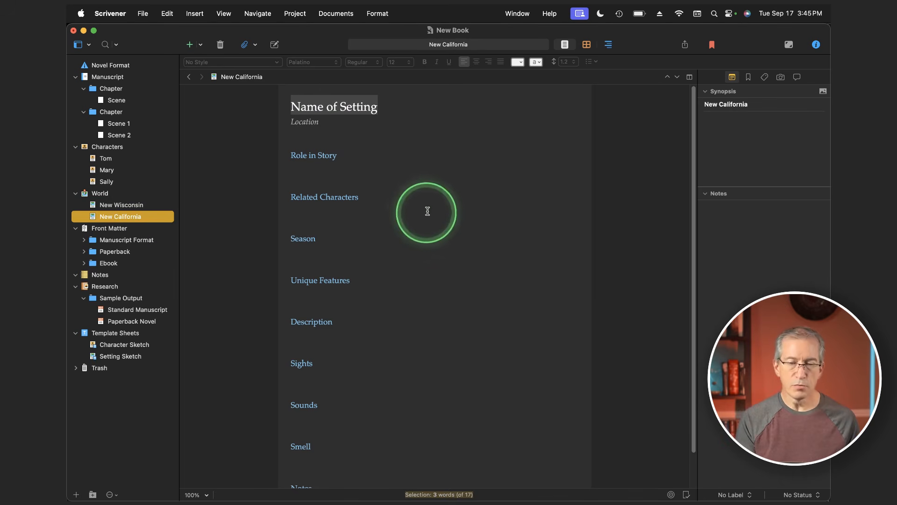
Examine the Manuscript Format, Paperback and Ebook folders in Front Matter, view the paperback Dedication page, and collapse Front Matter
left_click(75, 228)
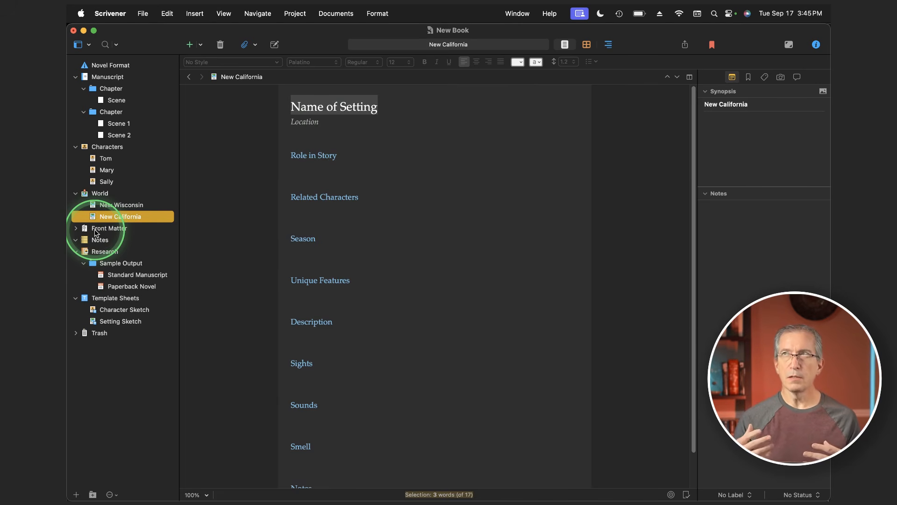
left_click(75, 229)
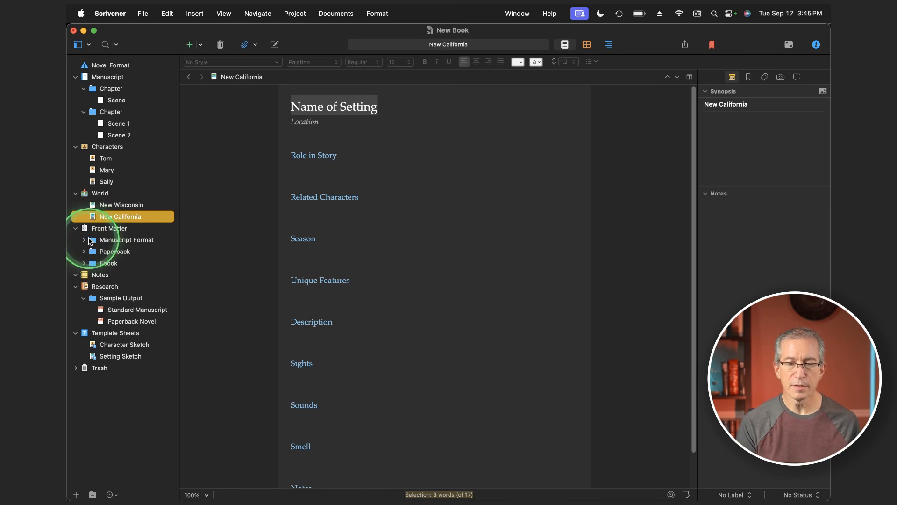
left_click(84, 240)
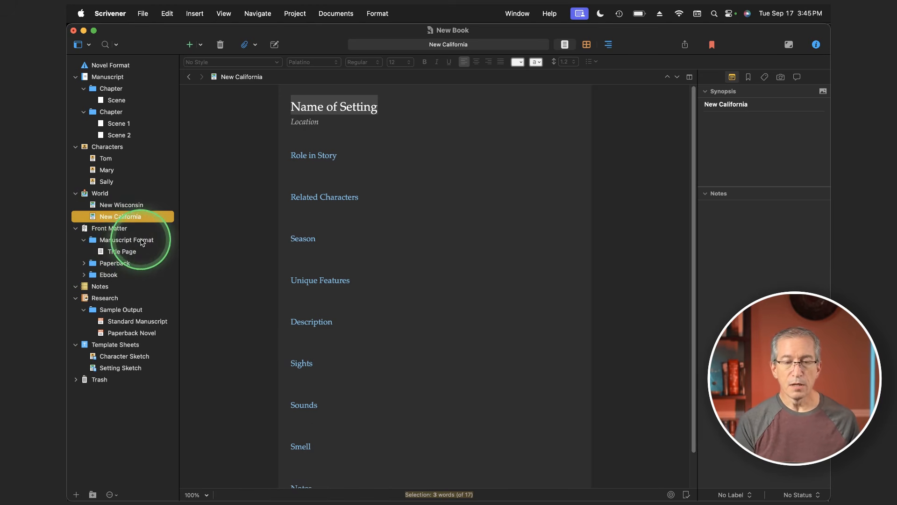
left_click(84, 264)
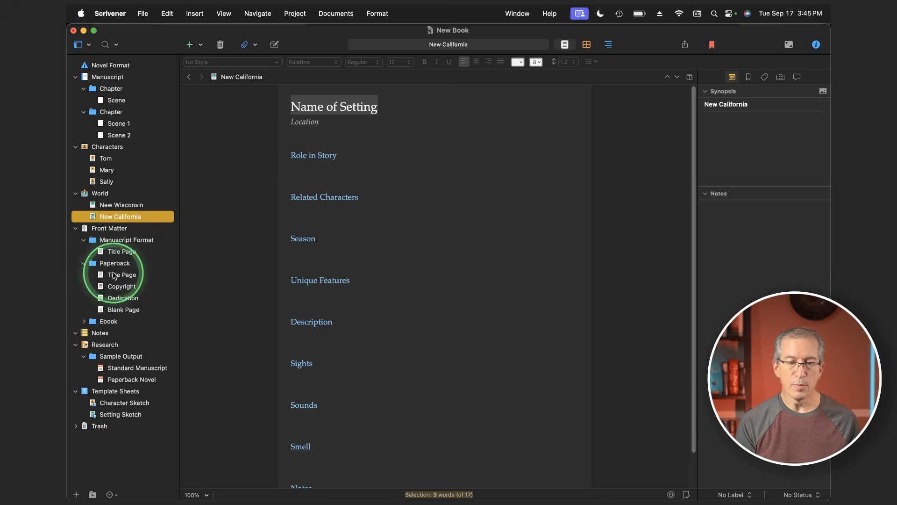
left_click(112, 298)
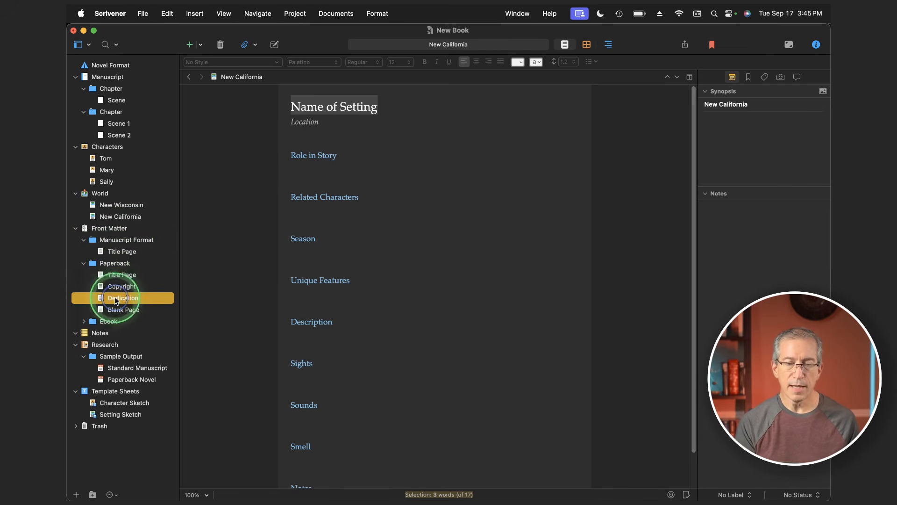
left_click(83, 321)
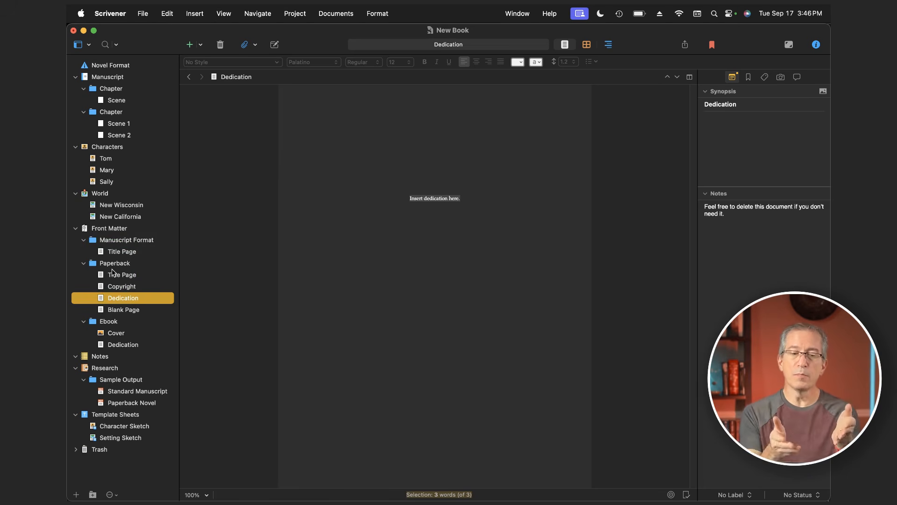
left_click(75, 229)
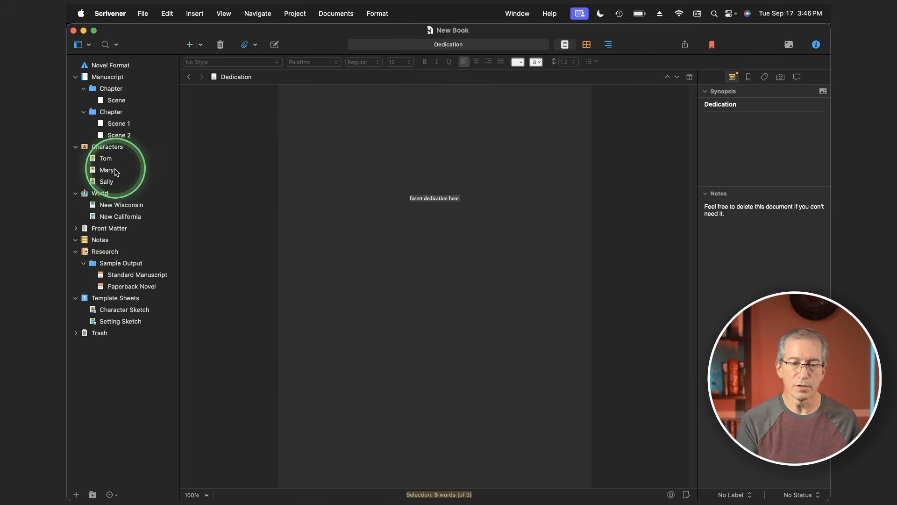
Add a new folder inside Research and move it out to the binder's top level, directly above Template Sheets
left_click(94, 240)
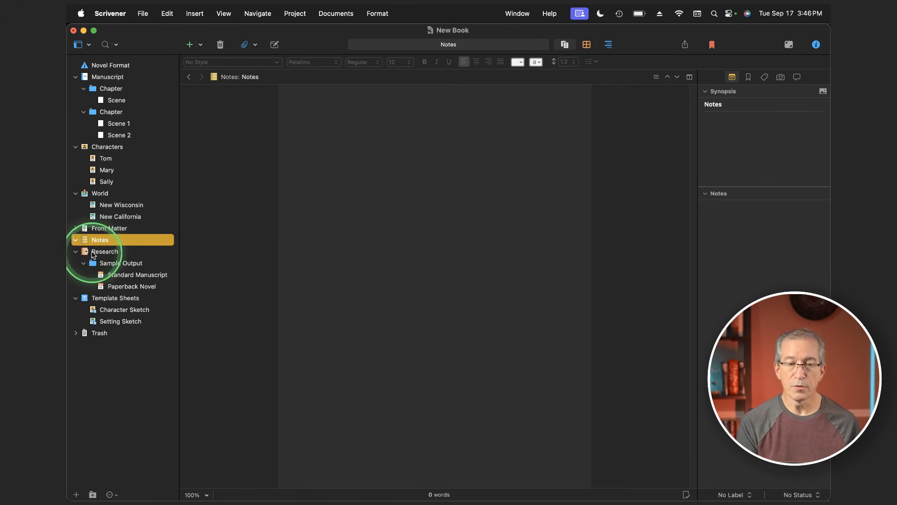
left_click(86, 254)
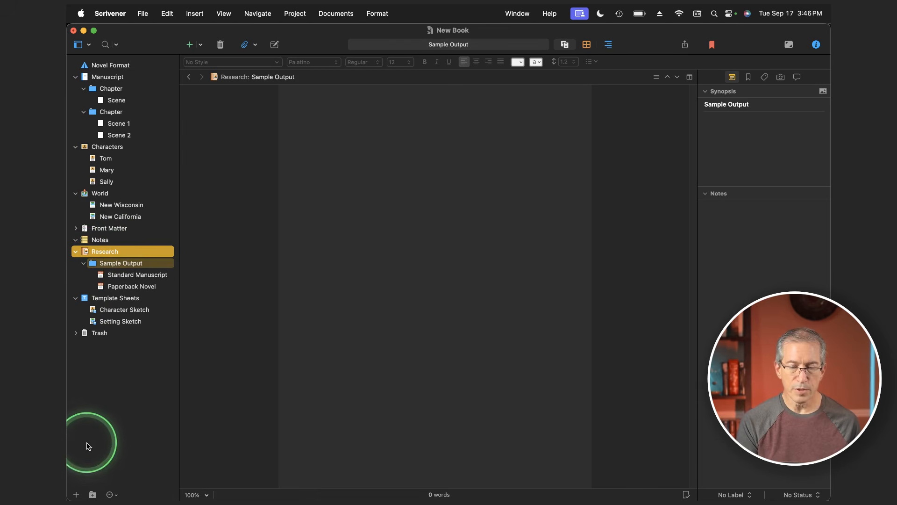
left_click(92, 494)
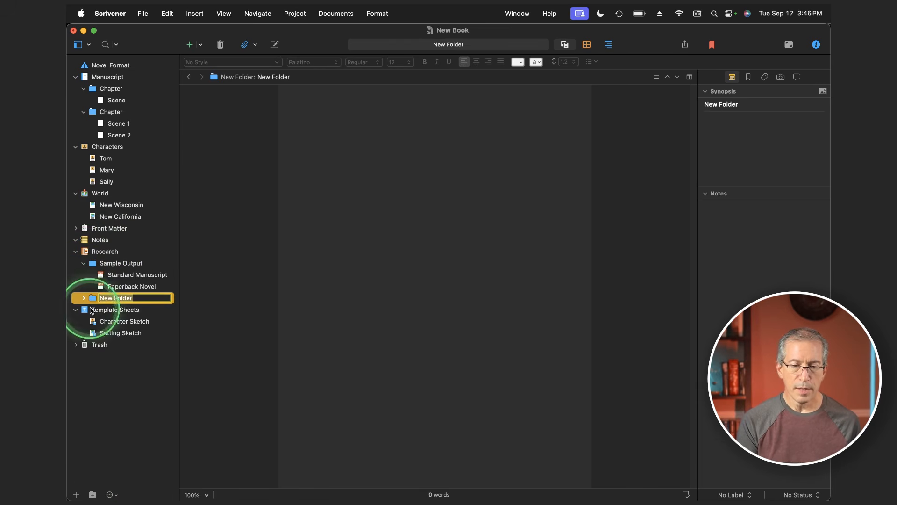
mouse_move(98, 299)
left_mouse_down()
mouse_move(88, 299)
mouse_move(84, 262)
mouse_move(86, 306)
left_mouse_up()
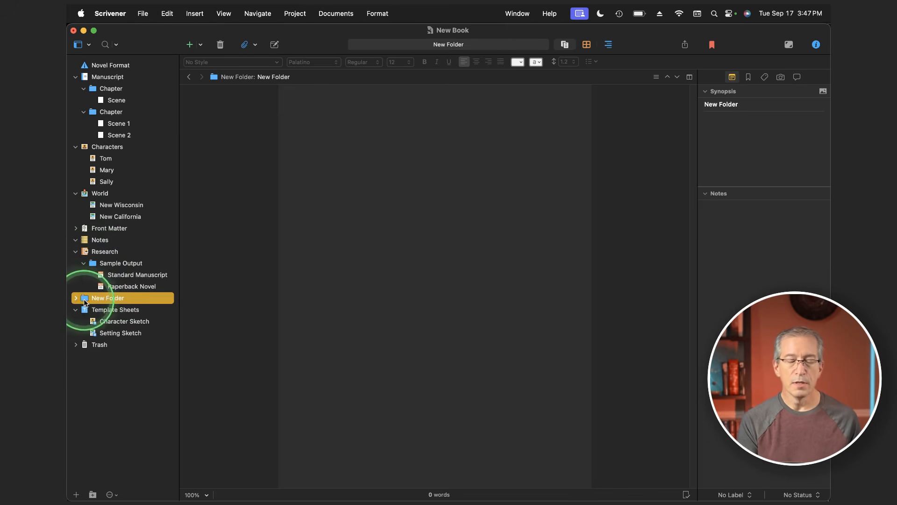
Look over the icon-change and other folder options for the new top-level folder without applying any
right_click(96, 299)
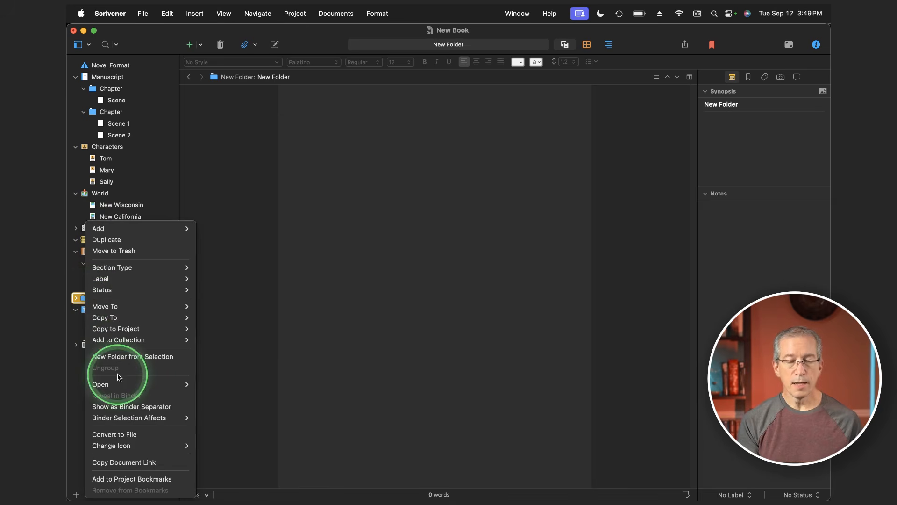
mouse_move(131, 446)
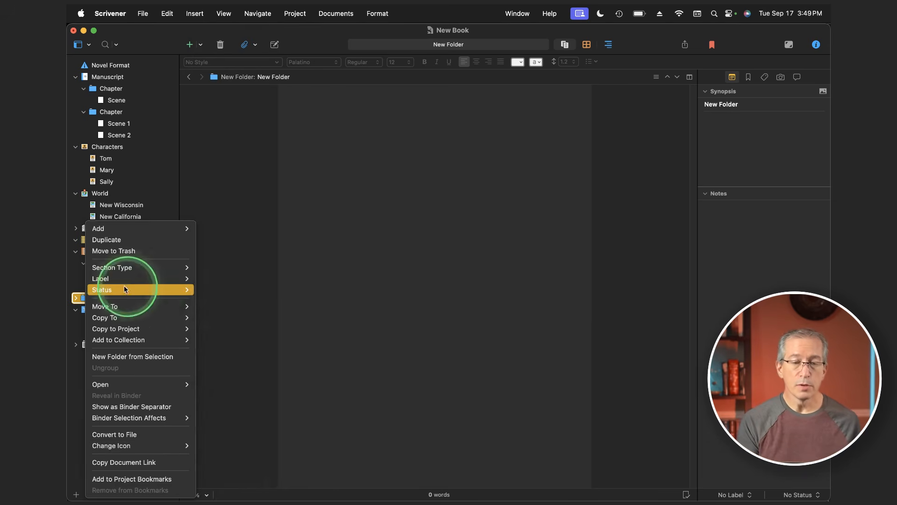
left_click(100, 300)
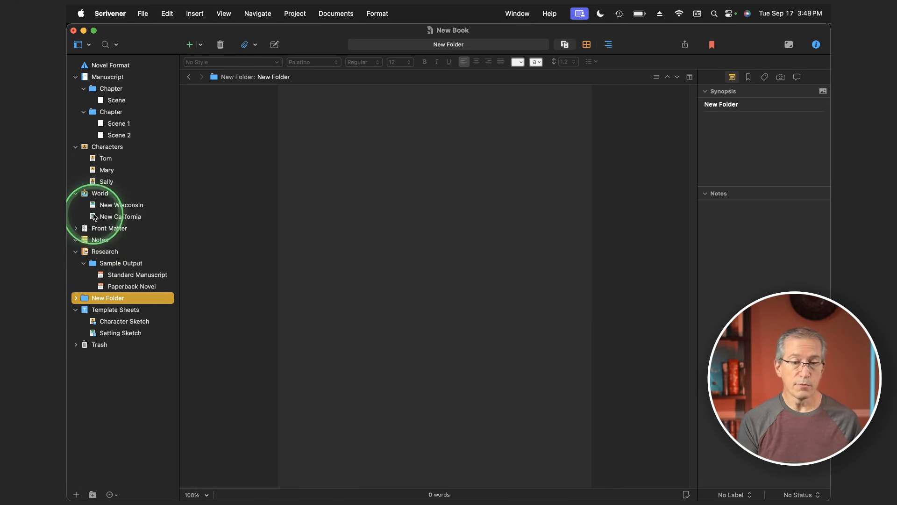
Move the World folder above Characters, and move Research up to sit directly below the Manuscript's contents
left_click(96, 194)
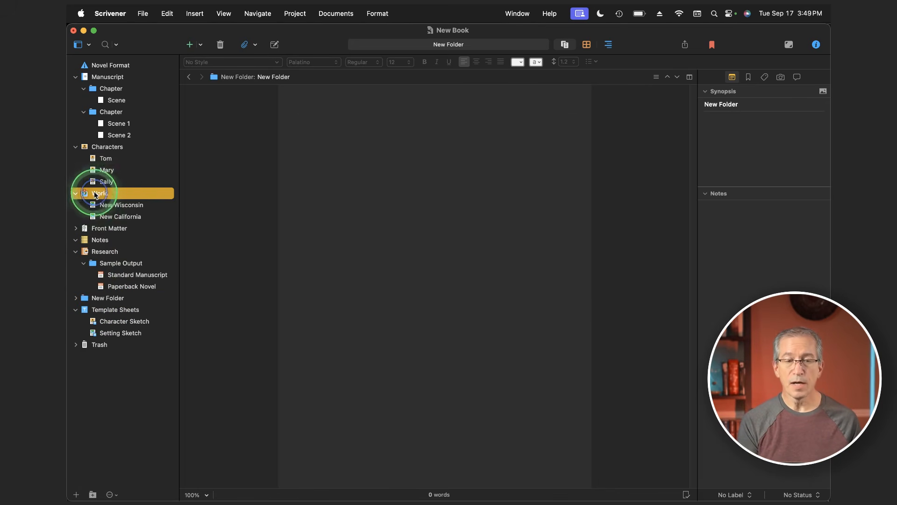
left_click_drag(96, 195, 84, 145)
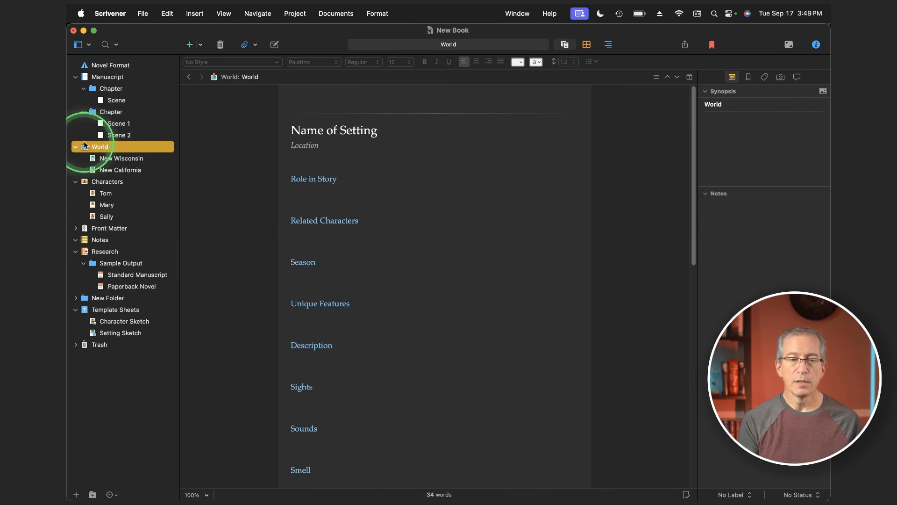
left_click(89, 253)
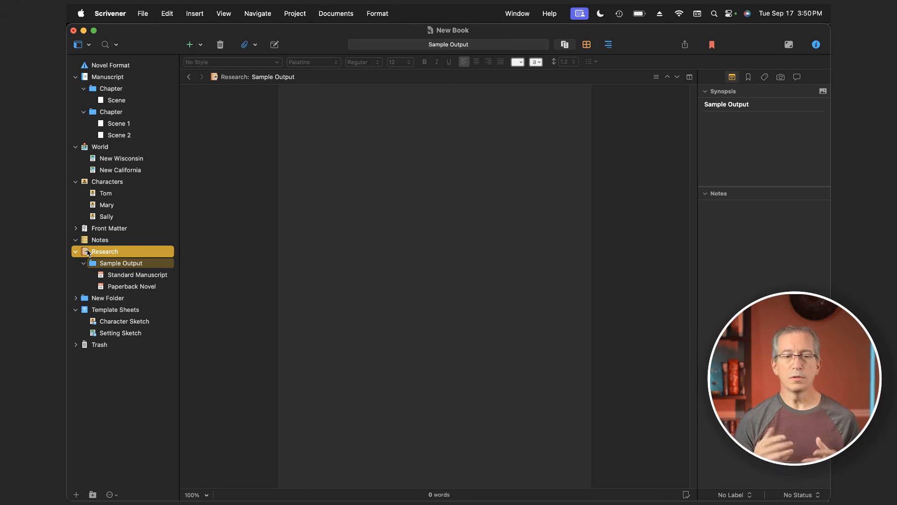
left_click(86, 253)
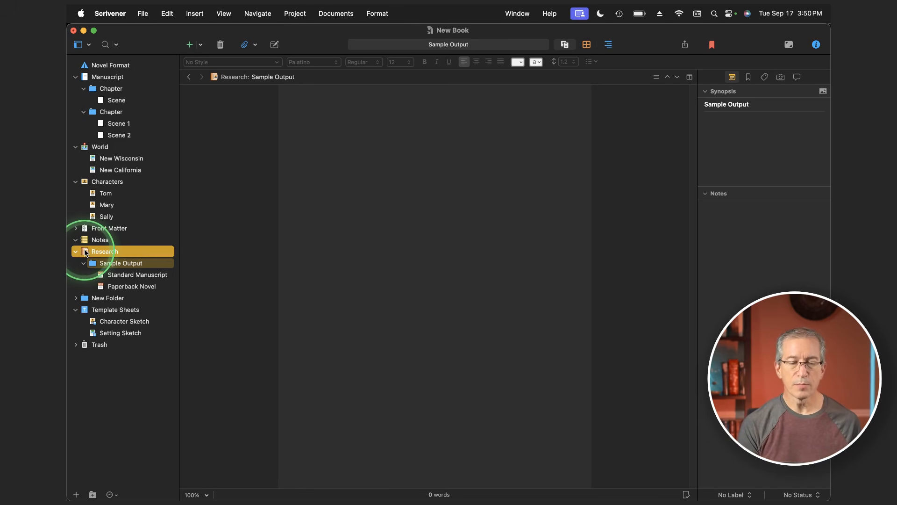
left_click_drag(85, 254, 82, 148)
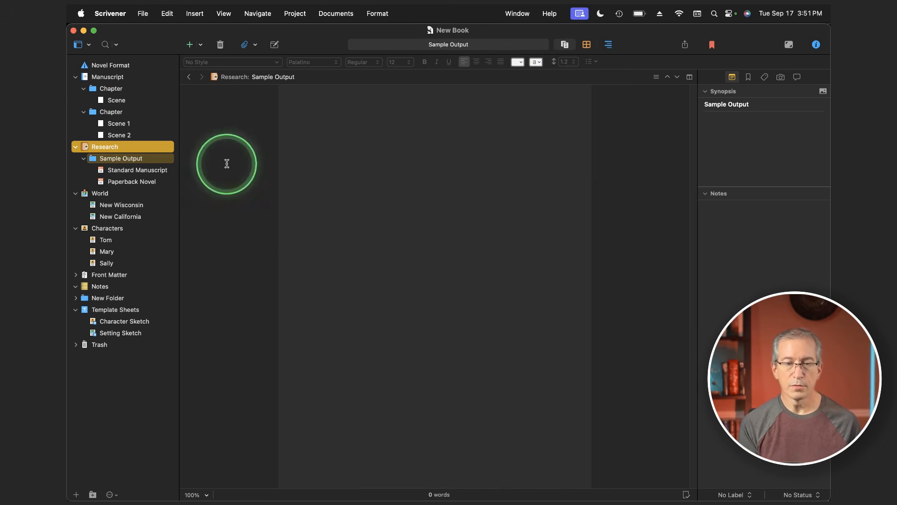
View all chapters and scenes as a multiple selection, and view only Scene and Scene 2 together with their list of selected documents
left_click(108, 88)
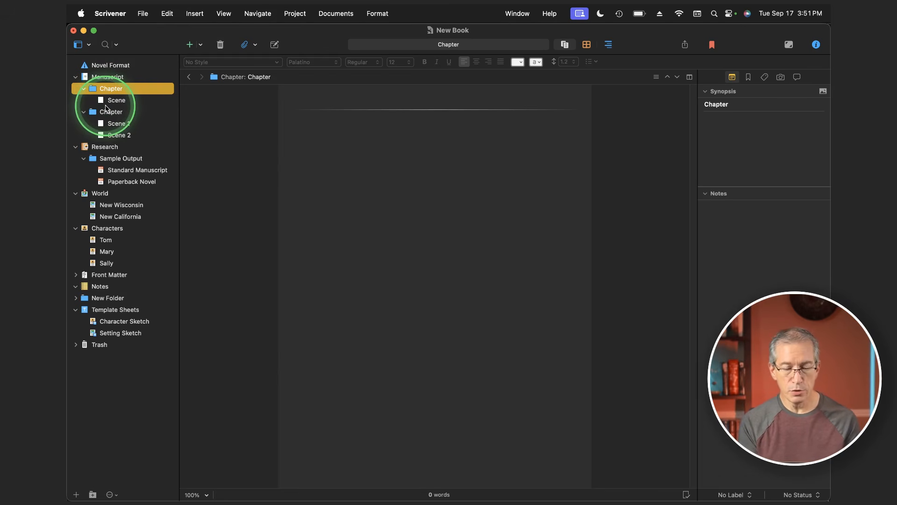
left_click(116, 135, "shift")
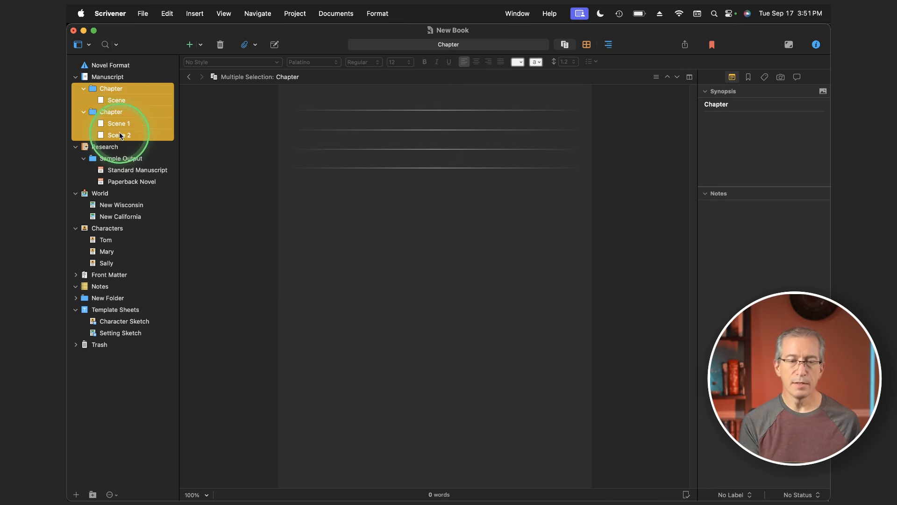
left_click(113, 100)
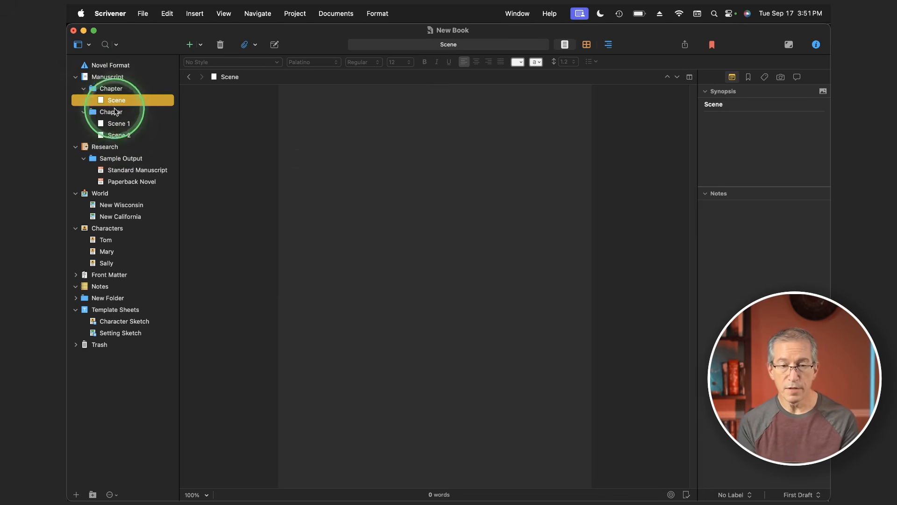
left_click(121, 136, "super")
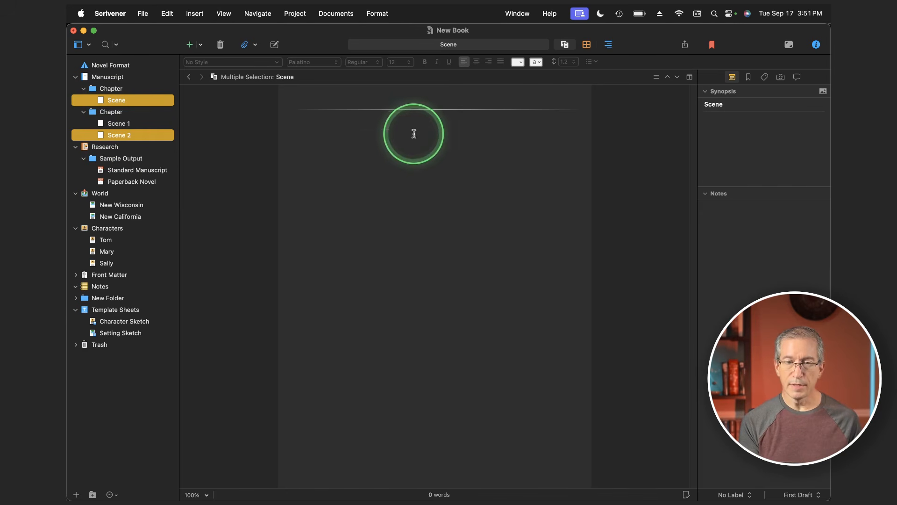
left_click(656, 78)
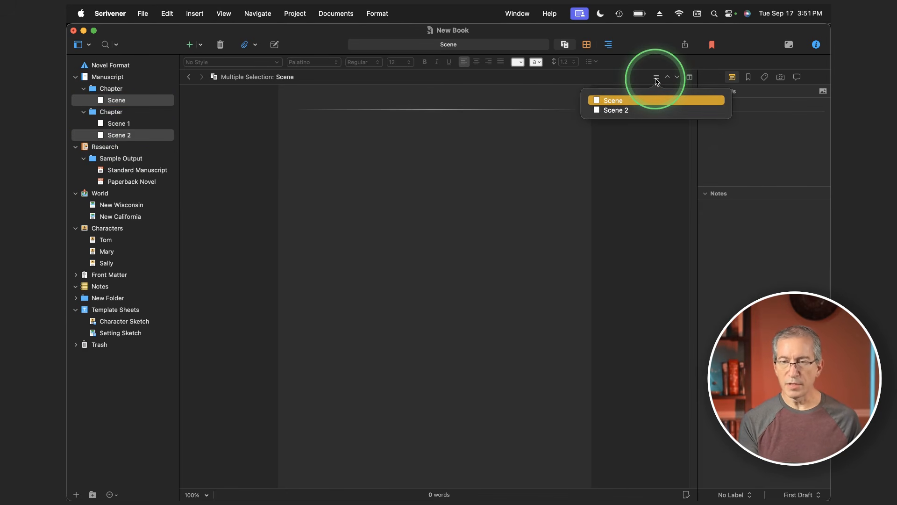
left_click(656, 80)
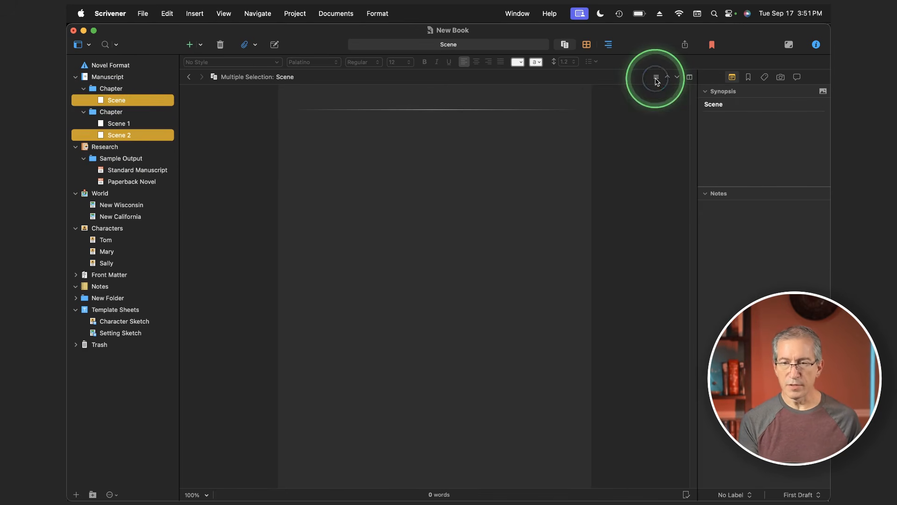
View the first Chapter folder as continuous text, placing the cursor in the chapter's section and in its scene's section
left_click(103, 89)
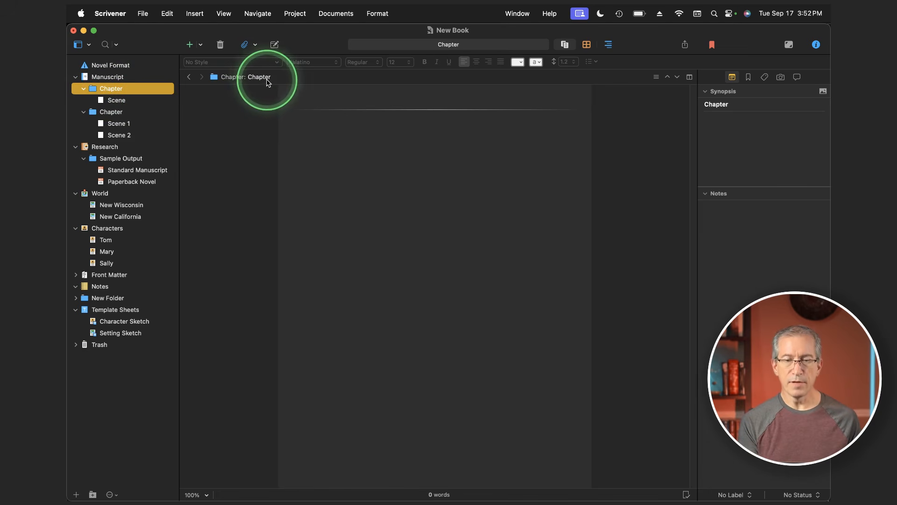
left_click(364, 103)
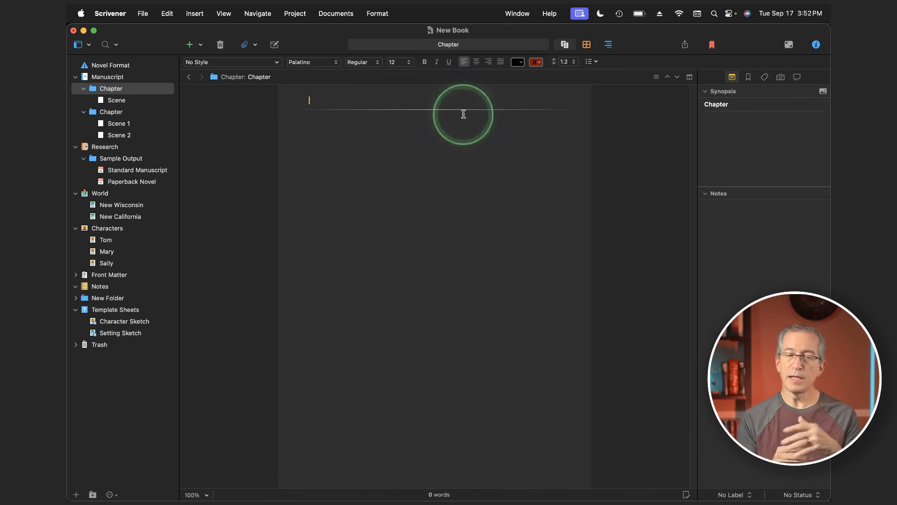
left_click(369, 135)
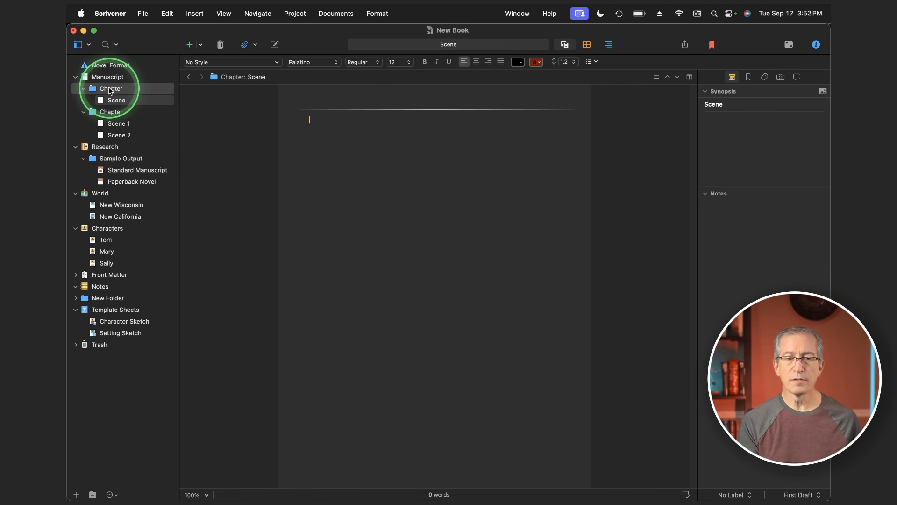
left_click(352, 126)
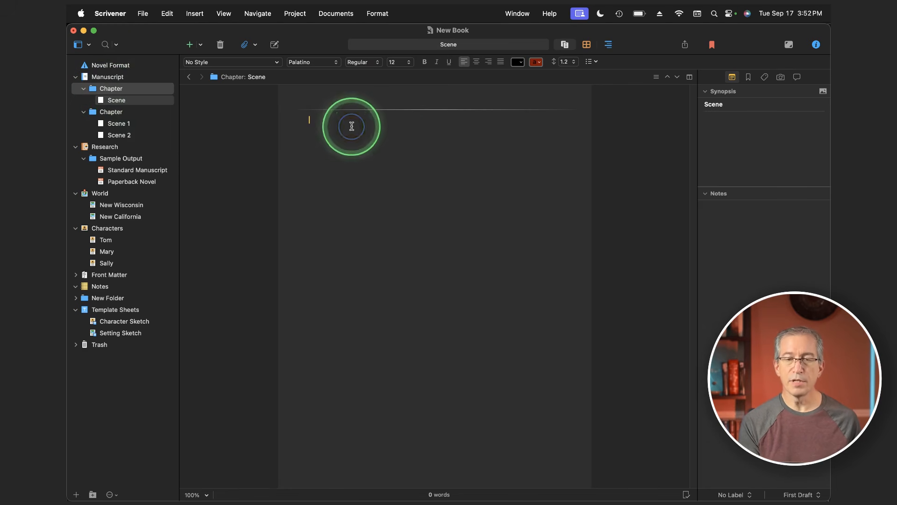
Try entering "hello" in the first Chapter folder's own text section, above its scene
left_click(336, 99)
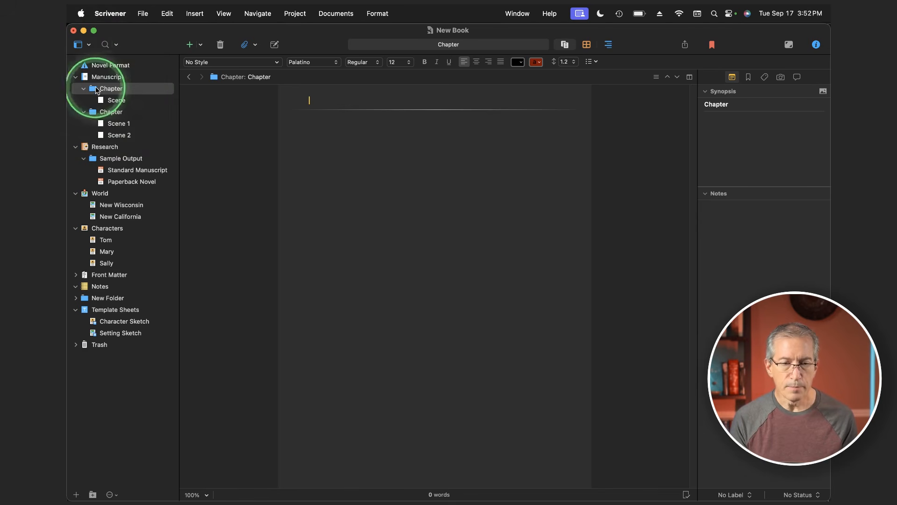
left_click(310, 103)
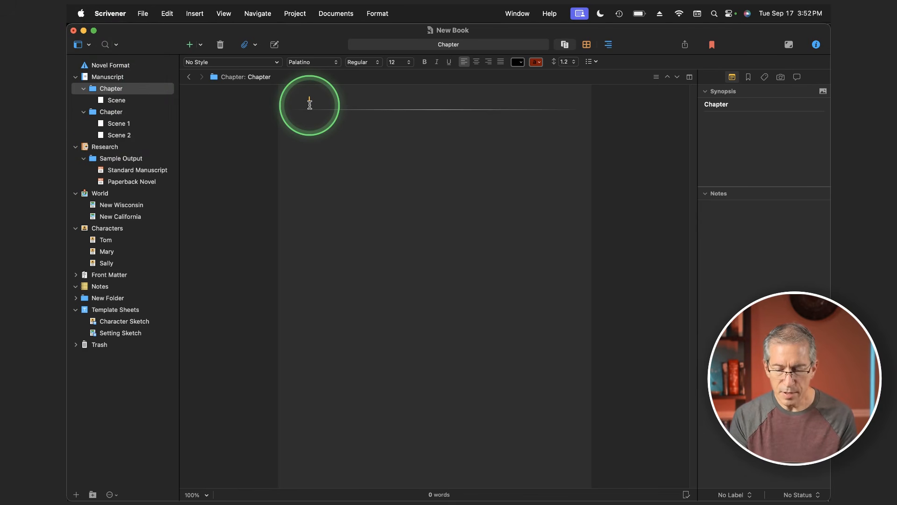
type("hello")
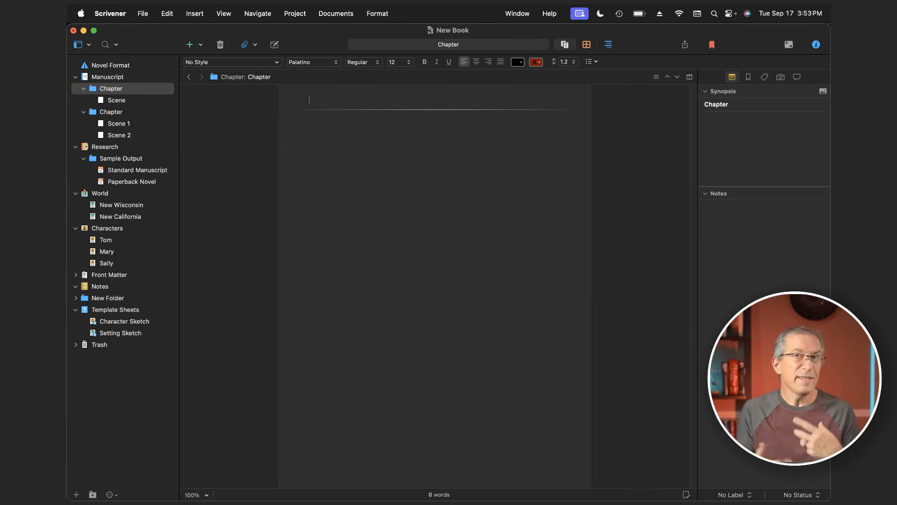
View both chapters and all their scenes as one continuous text, placing the cursor in different sections between the dividers
left_click_drag(115, 100, 123, 135)
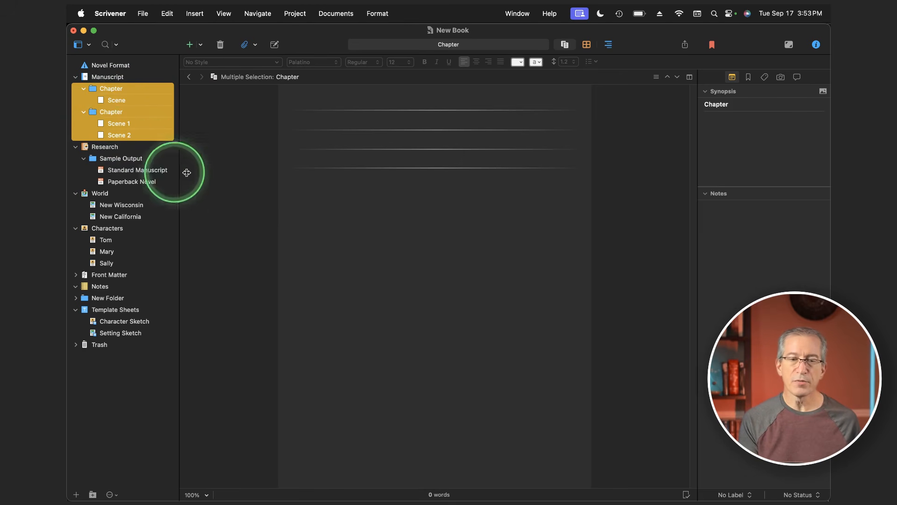
left_click(381, 102)
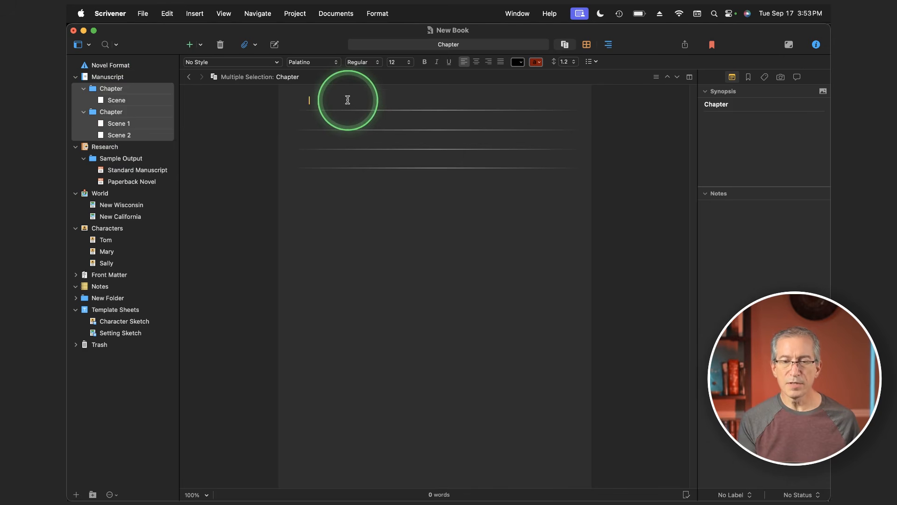
left_click(356, 144)
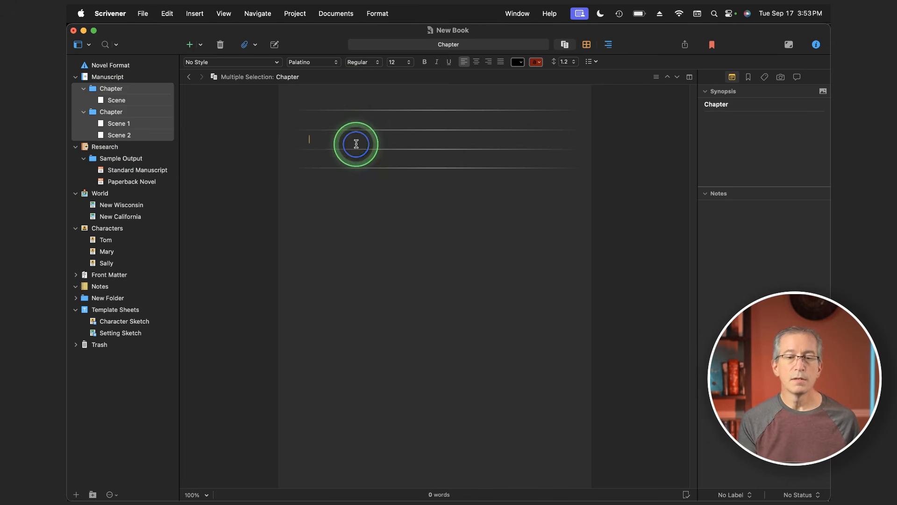
Place the cursor in the Scene 1 and Scene 2 sections of the combined text
left_click(357, 160)
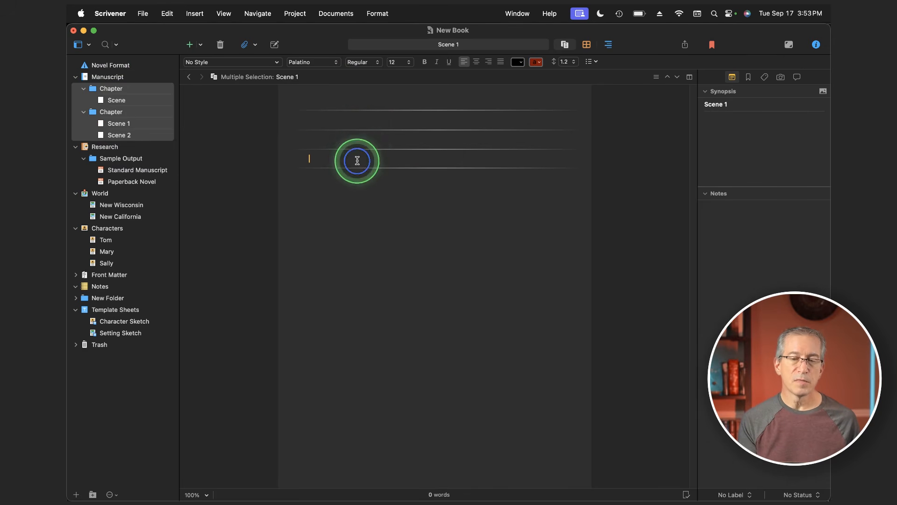
left_click(355, 169)
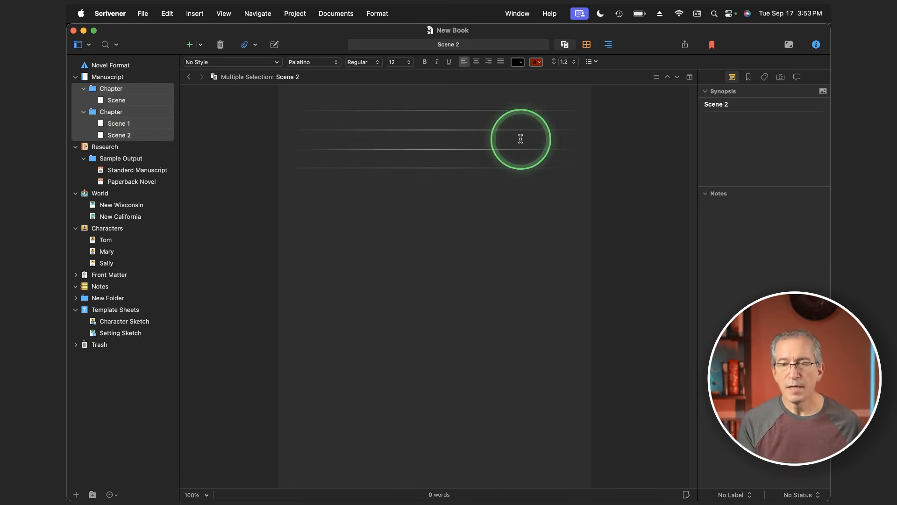
Split the editor to view the first and second Chapter folders side by side, and return to a single editor showing the first Chapter
left_click(689, 77)
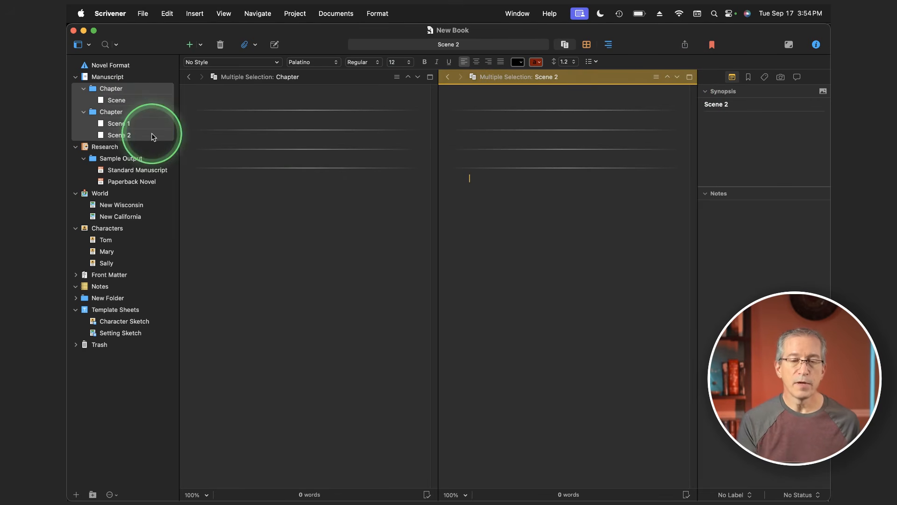
left_click(281, 200)
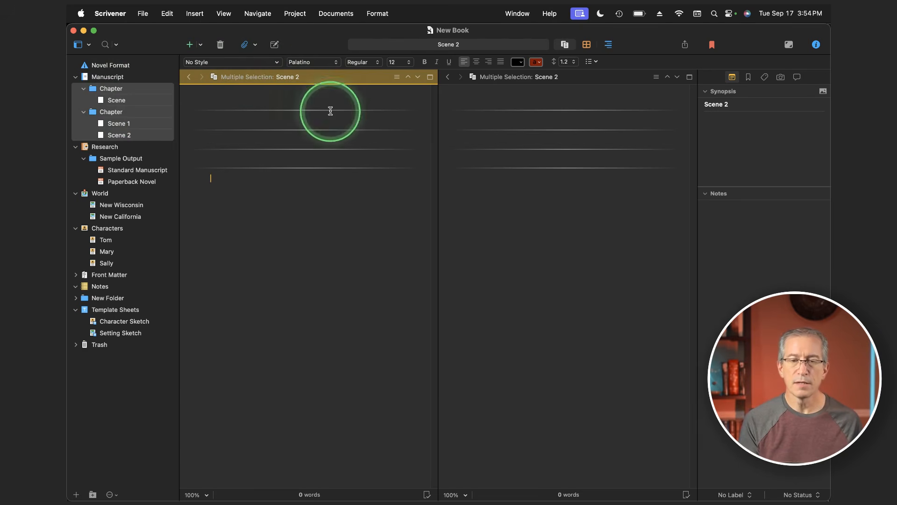
left_click(527, 213)
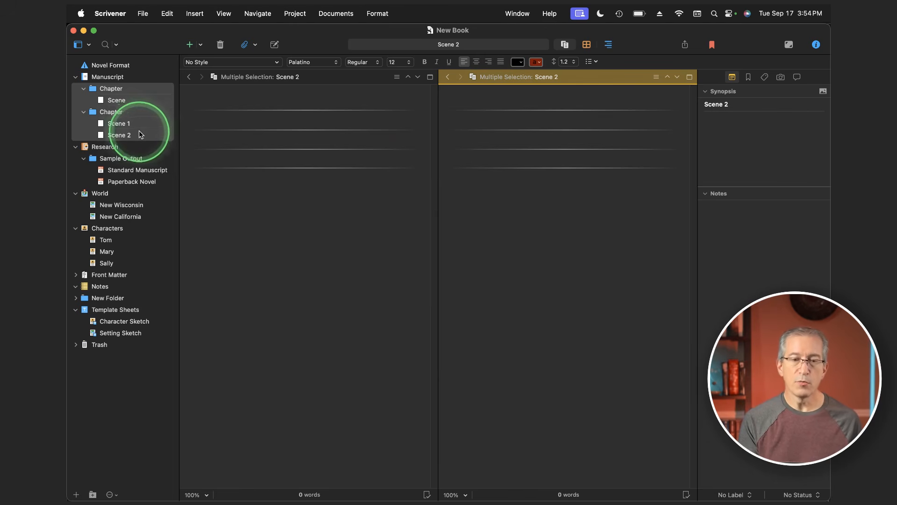
left_click(112, 115)
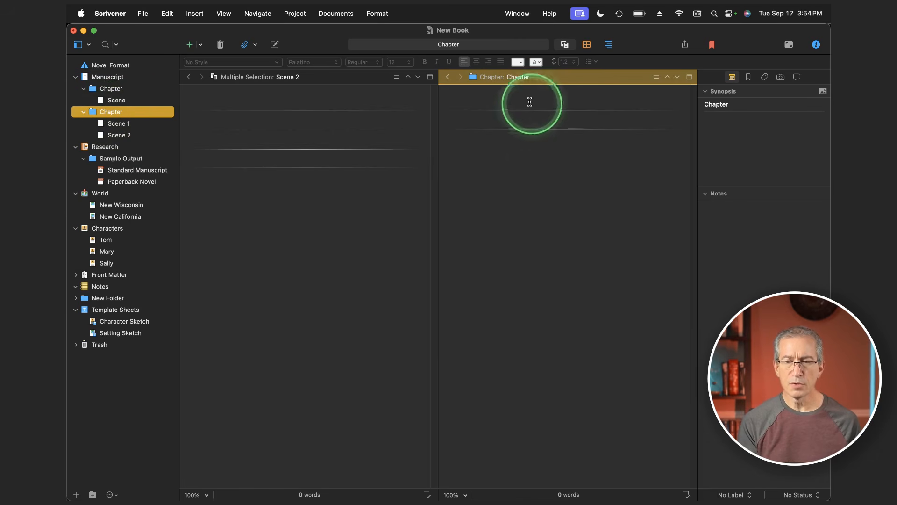
left_click(296, 215)
left_click(112, 89)
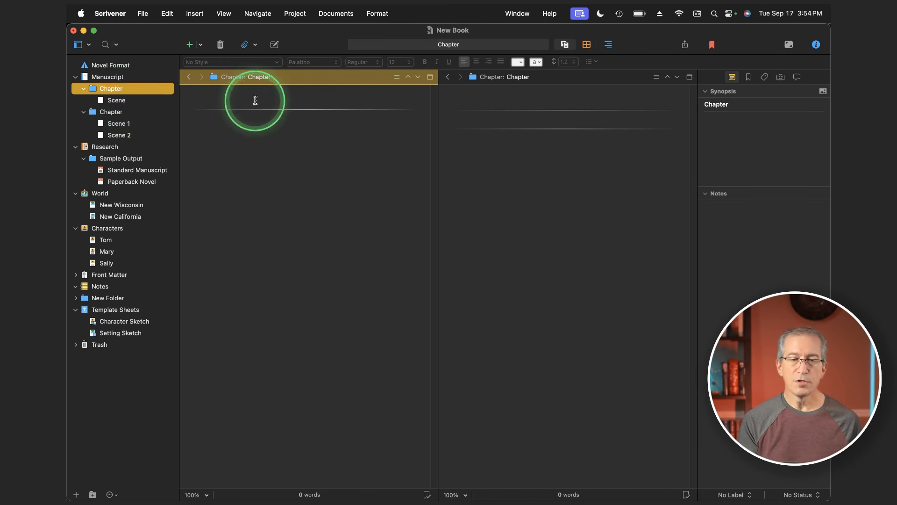
left_click(259, 129)
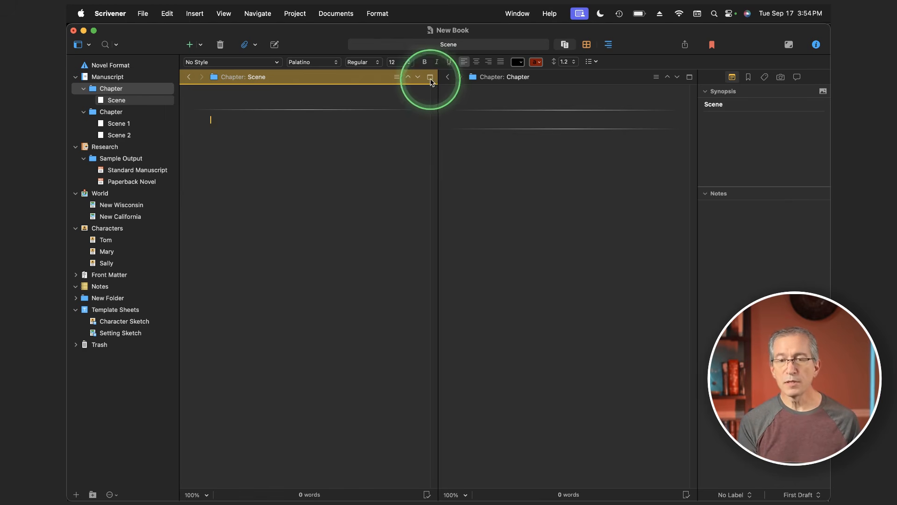
left_click(429, 77)
left_click(417, 211)
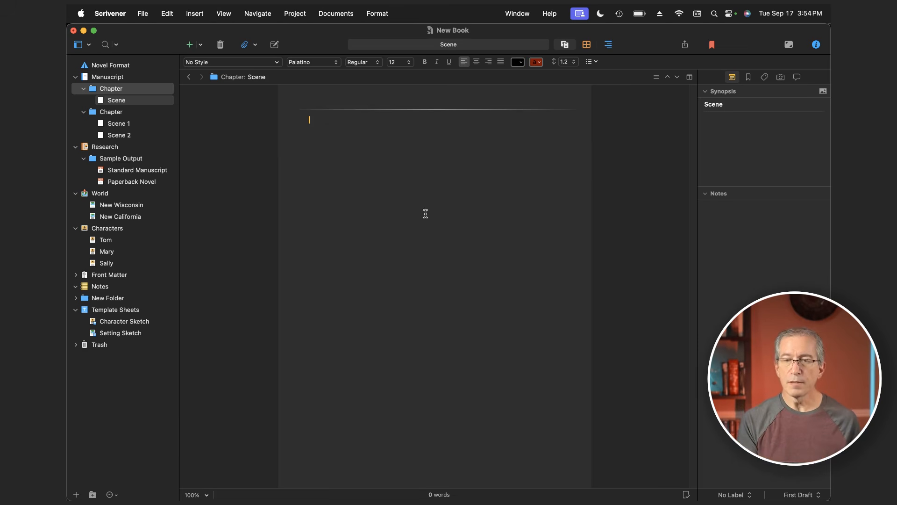
Split the editor again, keeping the first Chapter in one pane and viewing Scene 1 and Scene 2 in the other
left_click(689, 77)
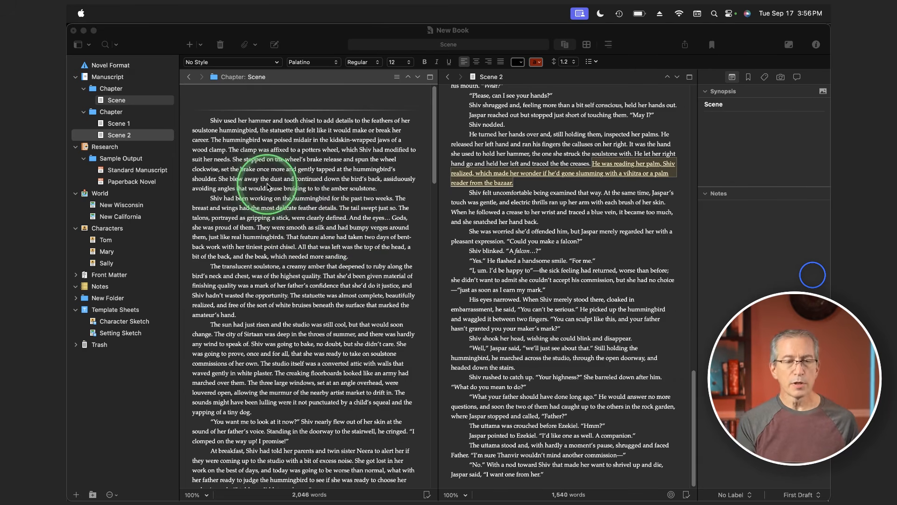
left_click(117, 93)
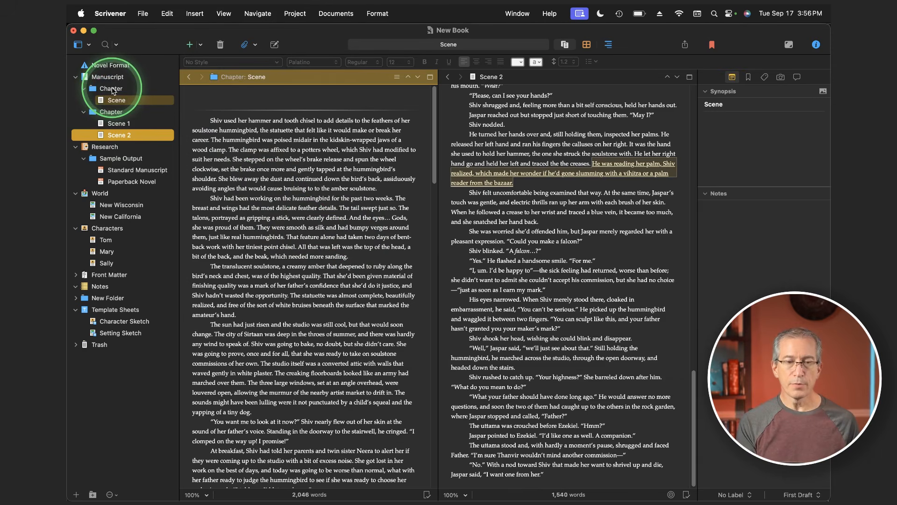
left_click(112, 89)
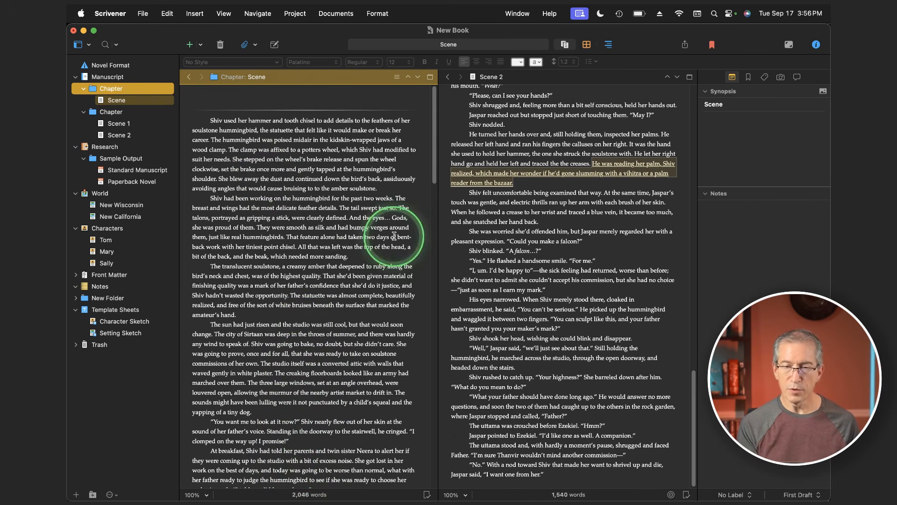
left_click(508, 250)
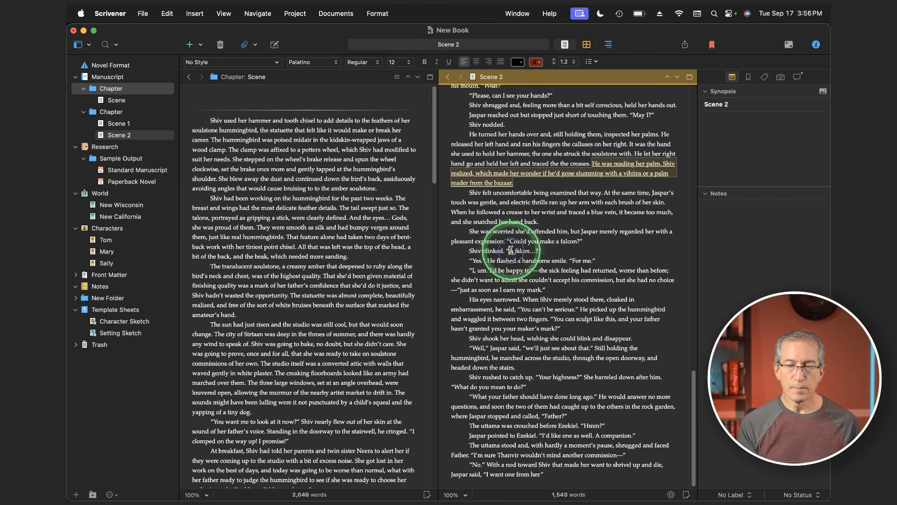
left_click(112, 124)
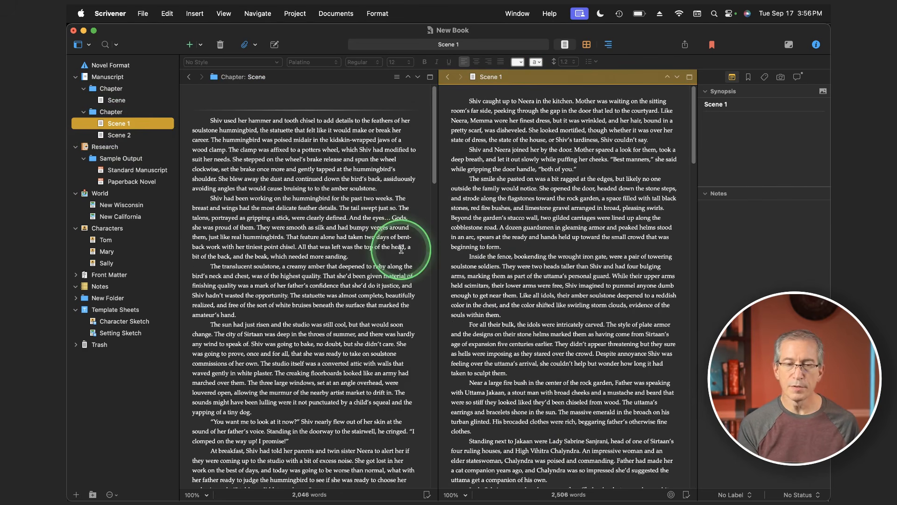
left_click(120, 135)
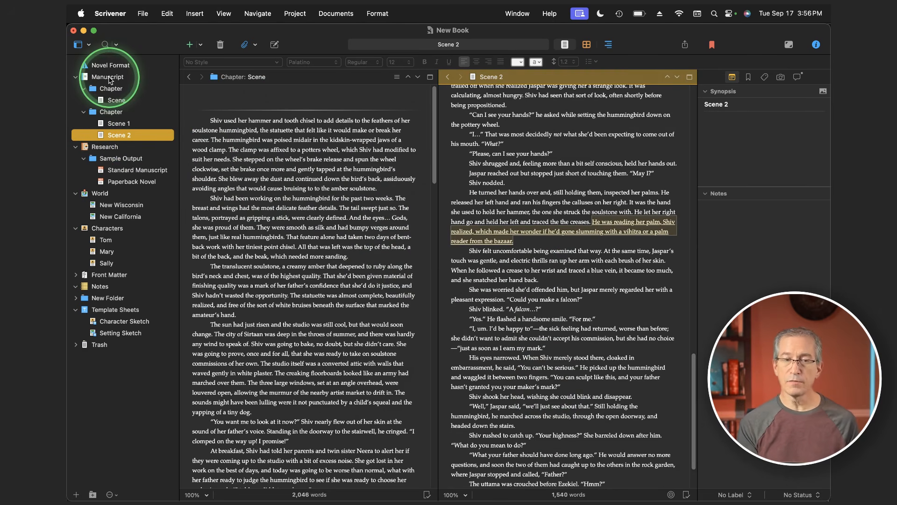
View the entire Manuscript as continuous text beside the first Chapter, placing the cursor in its opening scene
left_click(111, 79)
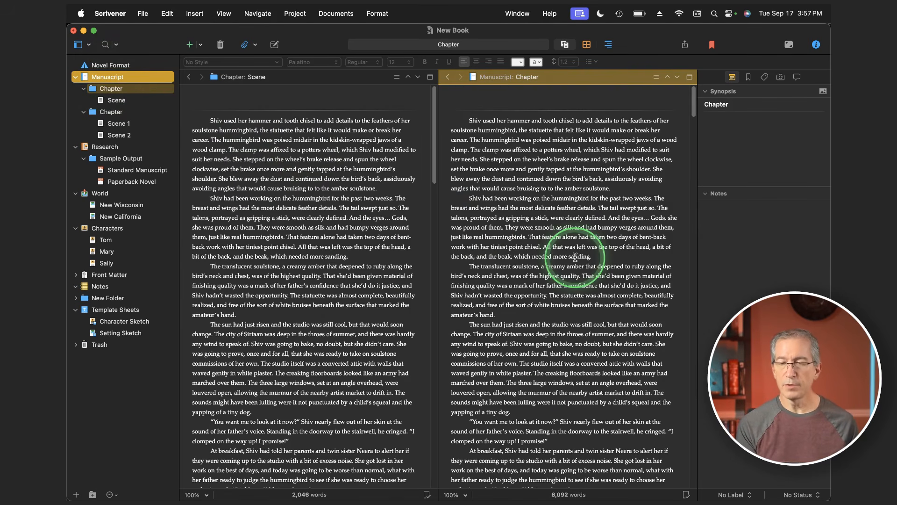
scroll(575, 256, "down", 2)
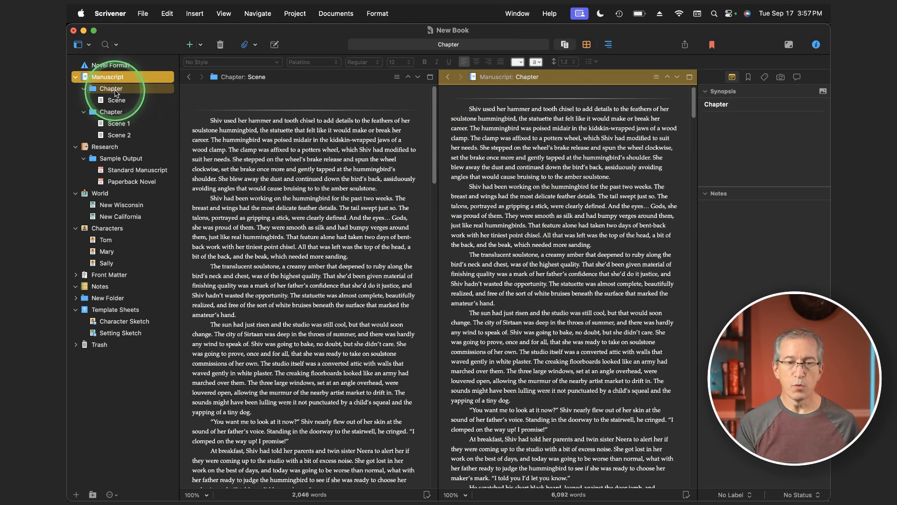
left_click(274, 159)
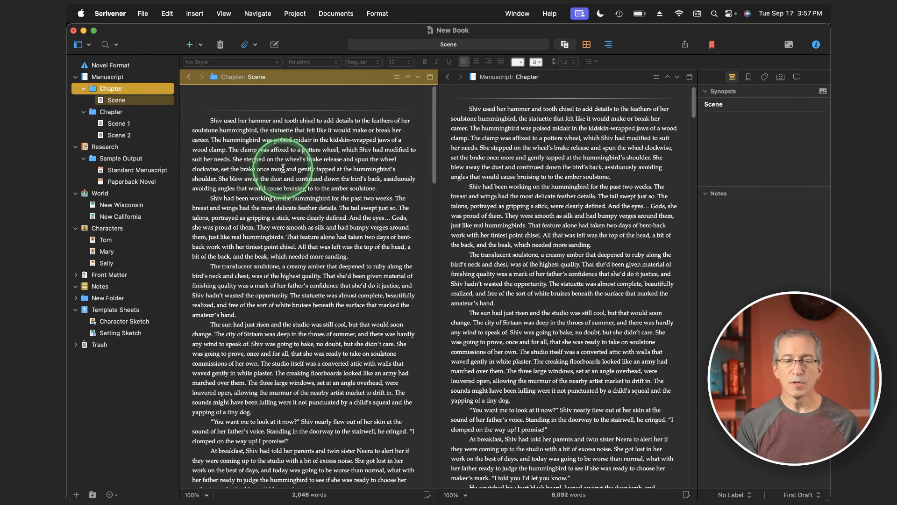
left_click(533, 170)
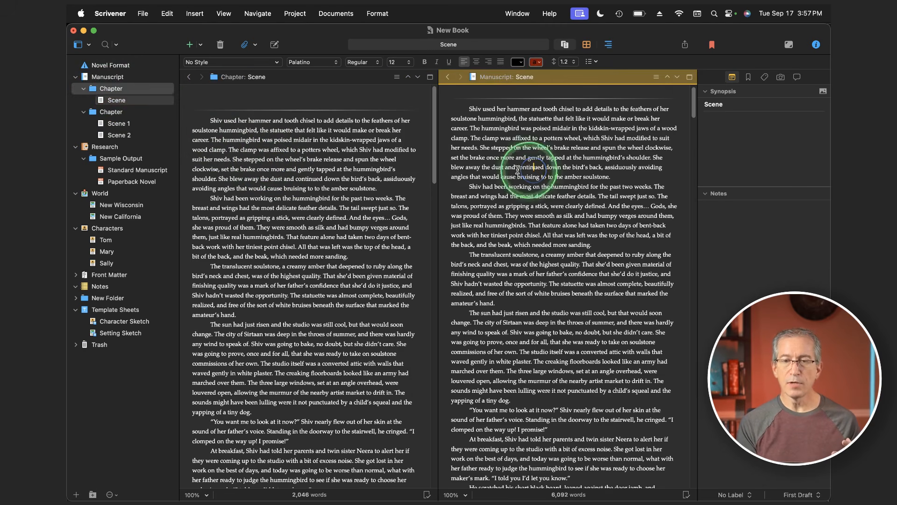
View the second and the first Chapter folder in the Manuscript's pane, and return to a single editor
left_click(105, 112)
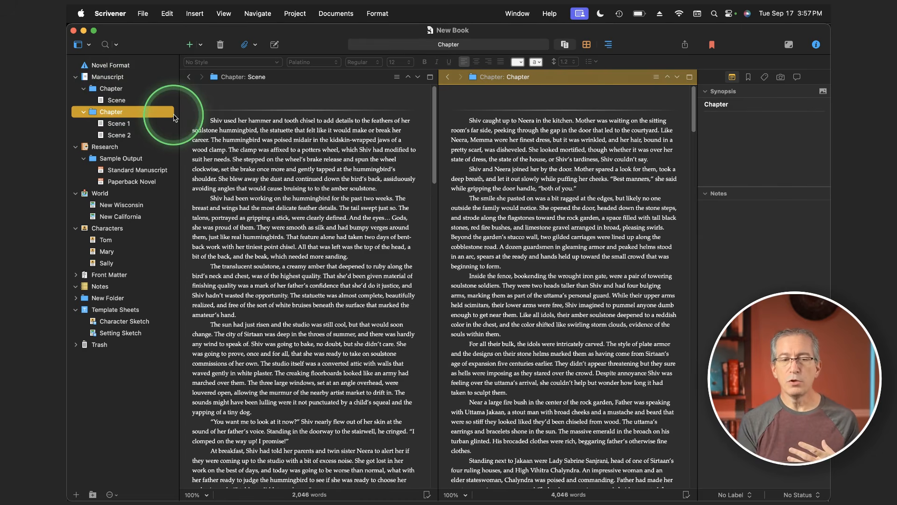
left_click(115, 94)
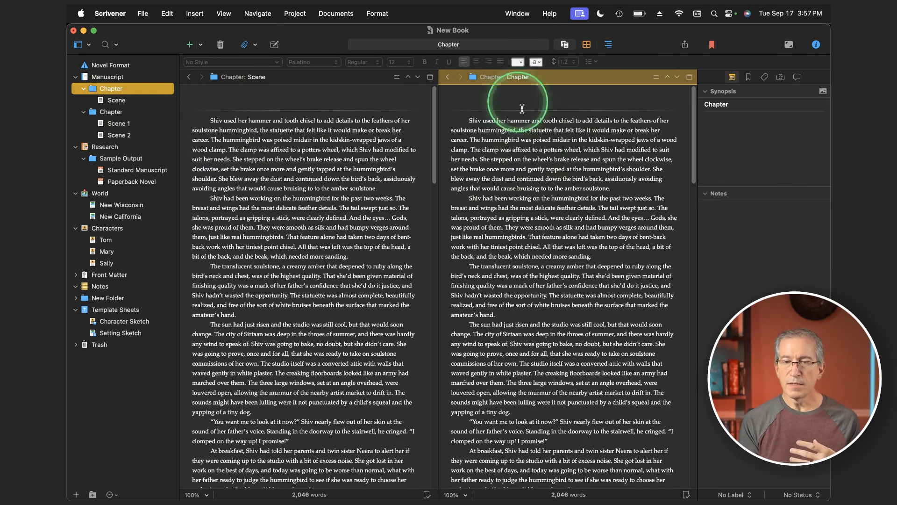
left_click(689, 79)
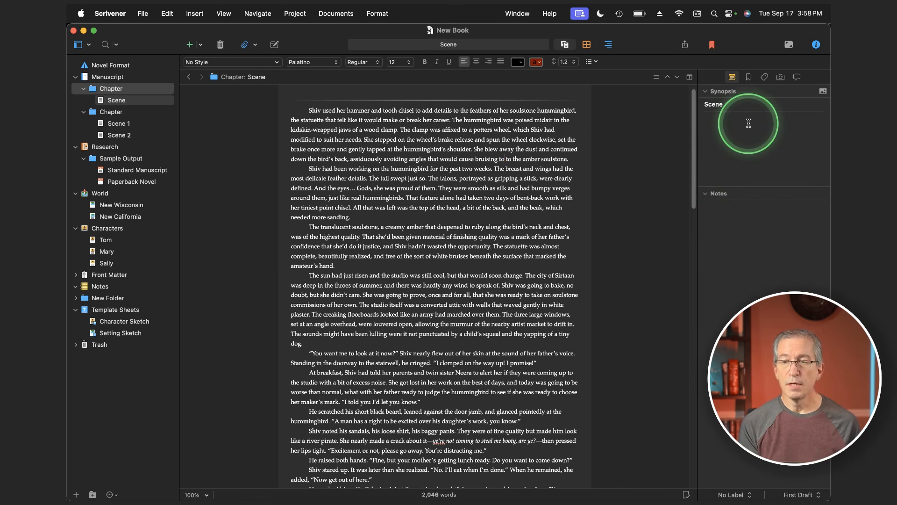
Examine the first chapter's Scene in the inspector: document bookmarks, metadata, snapshots, and comments and footnotes
left_click(748, 77)
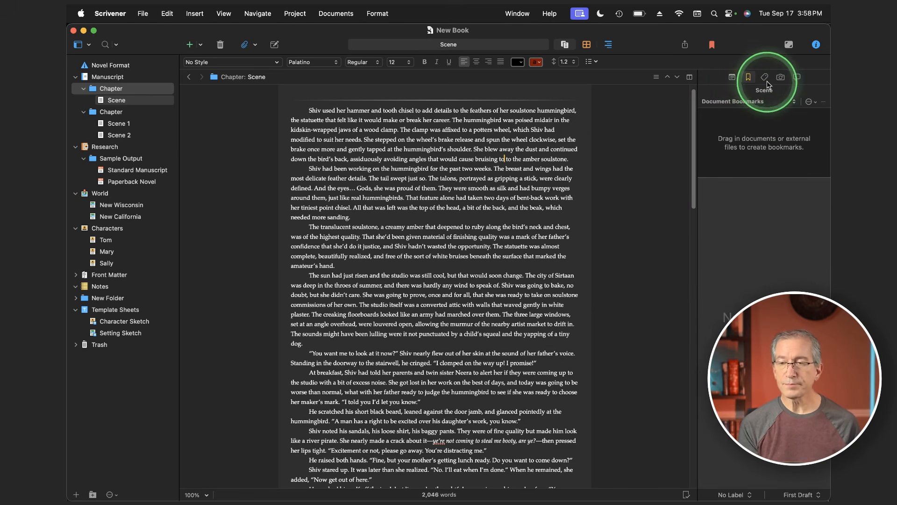
left_click(765, 78)
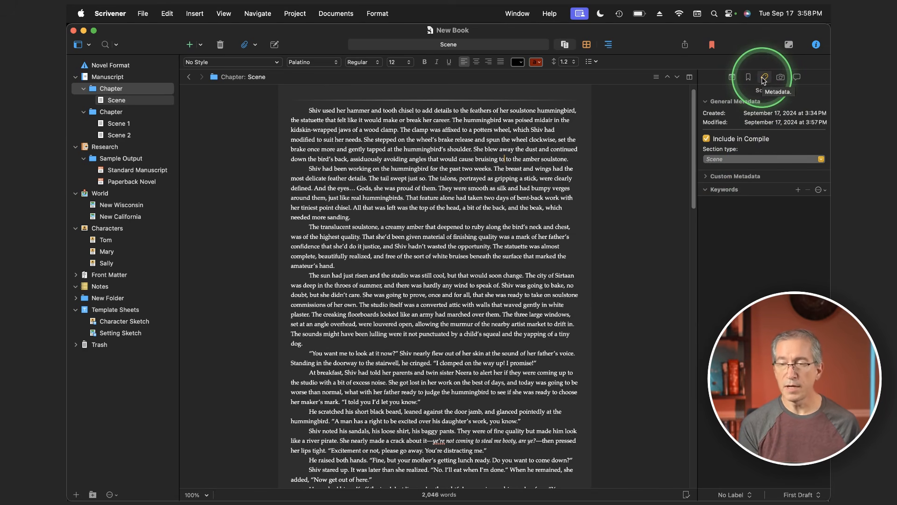
left_click(780, 78)
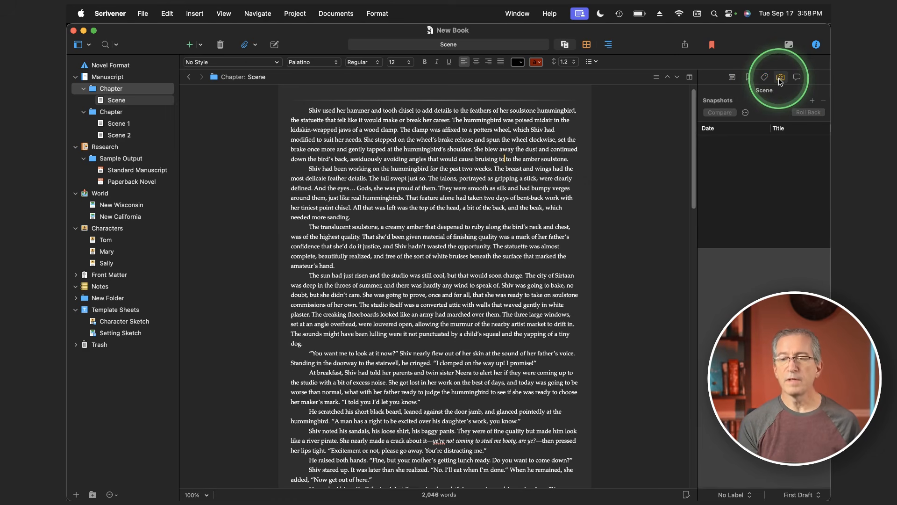
left_click(796, 78)
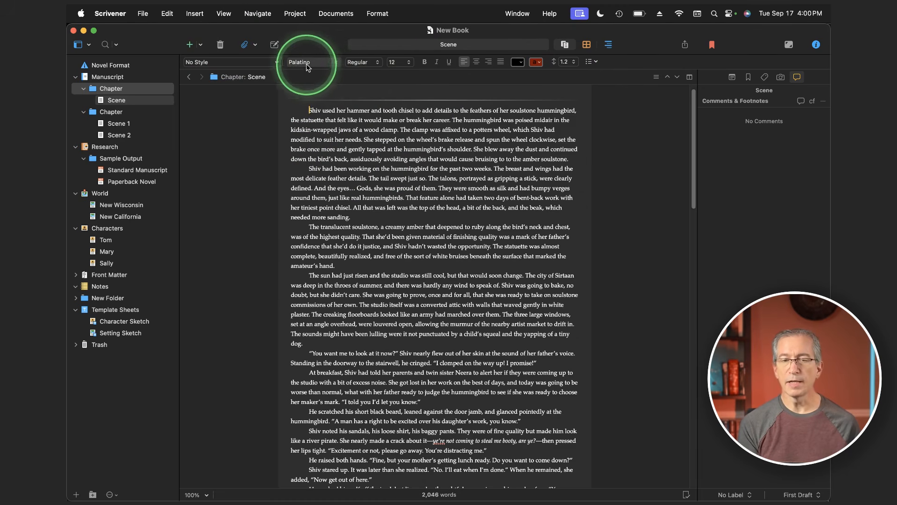
Open the font choices for the main text formatting of new documents, and browse the All Fonts and Recently Used collections
left_click(120, 14)
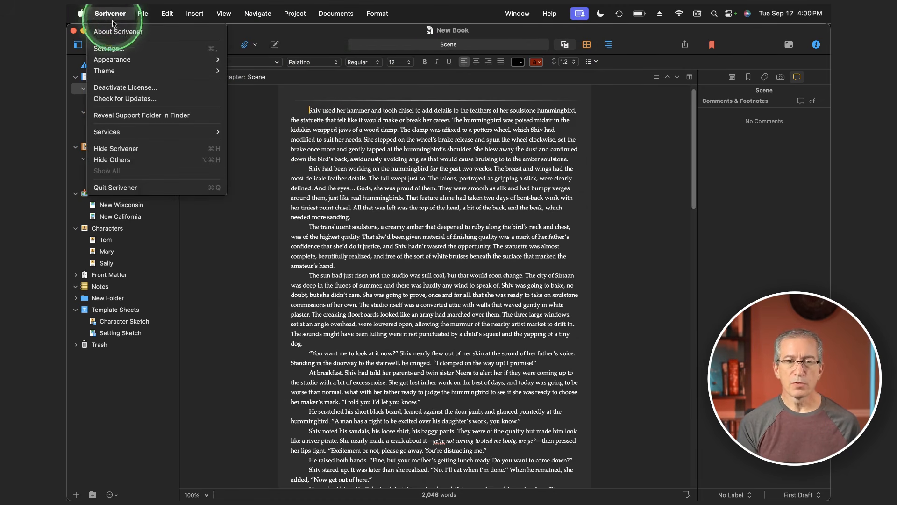
left_click(117, 48)
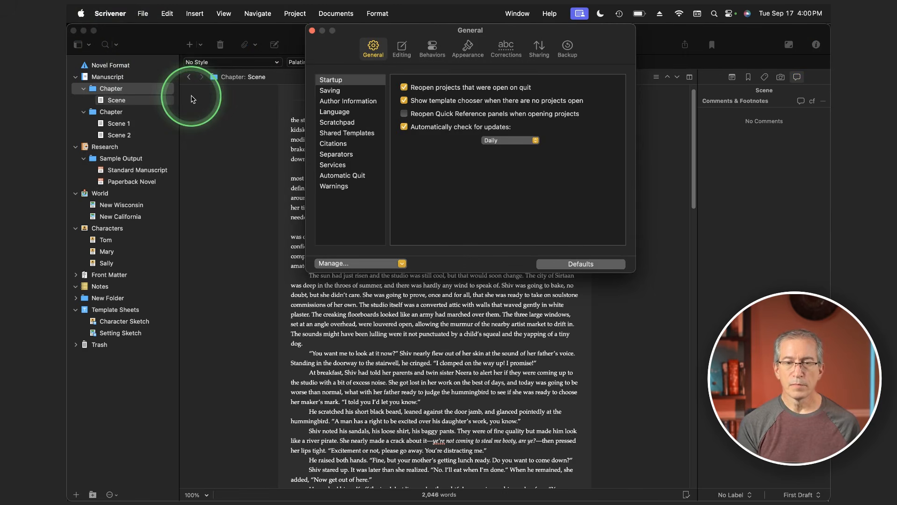
left_click(402, 49)
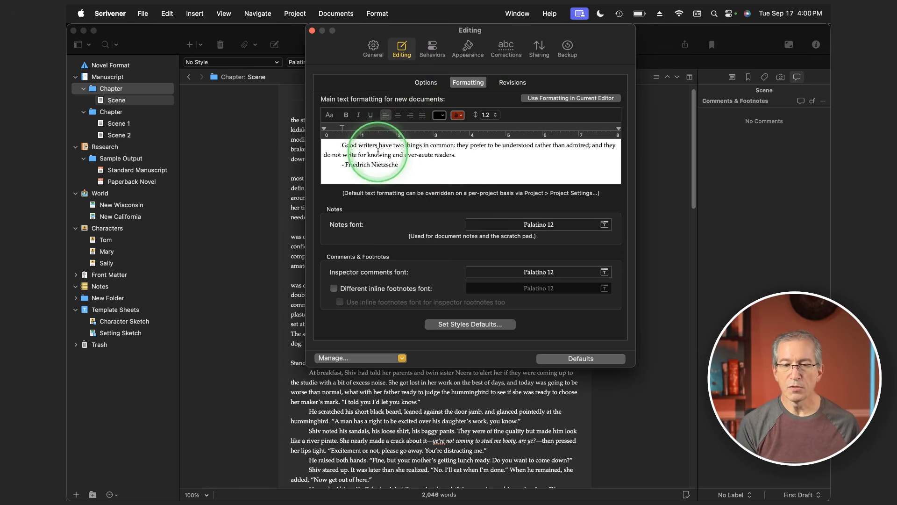
left_click(329, 115)
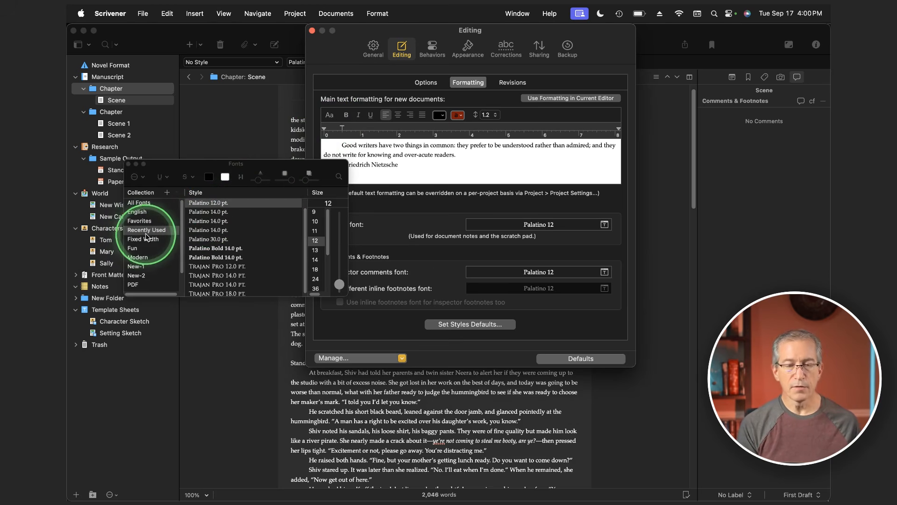
left_click(139, 203)
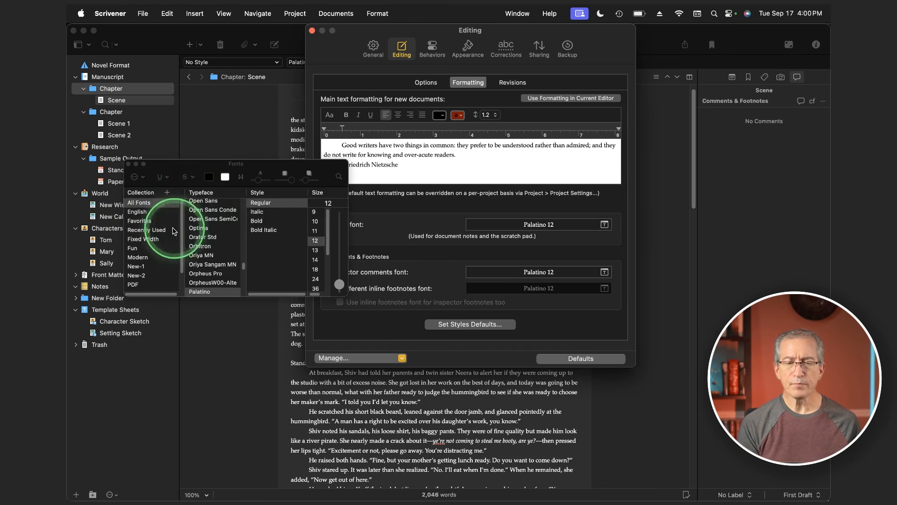
left_click(154, 230)
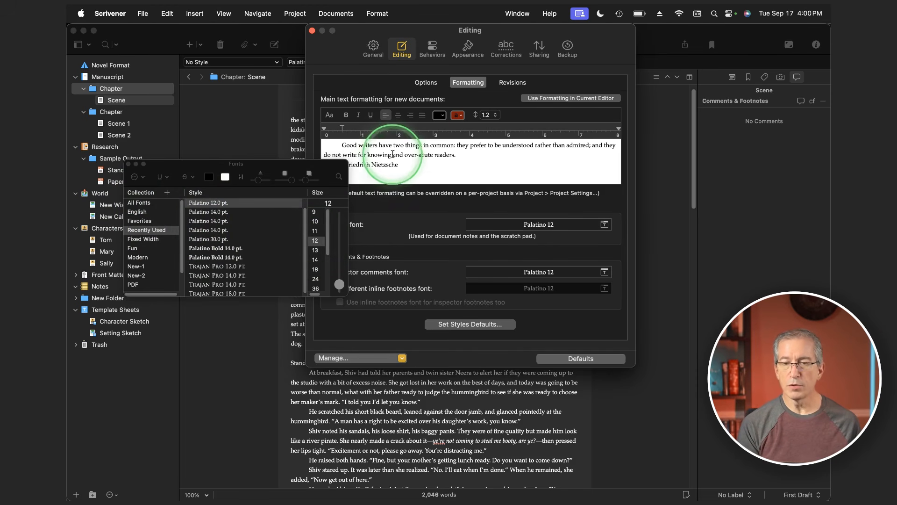
Try Trajan Pro at 12 and 18 pt as the main text font for new documents, and set it back to Palatino 12 pt
left_click(211, 267)
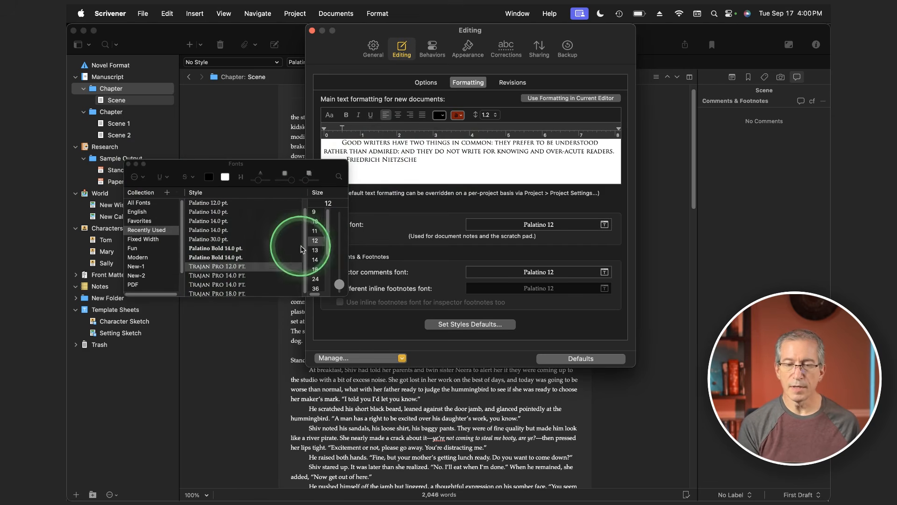
left_click(316, 269)
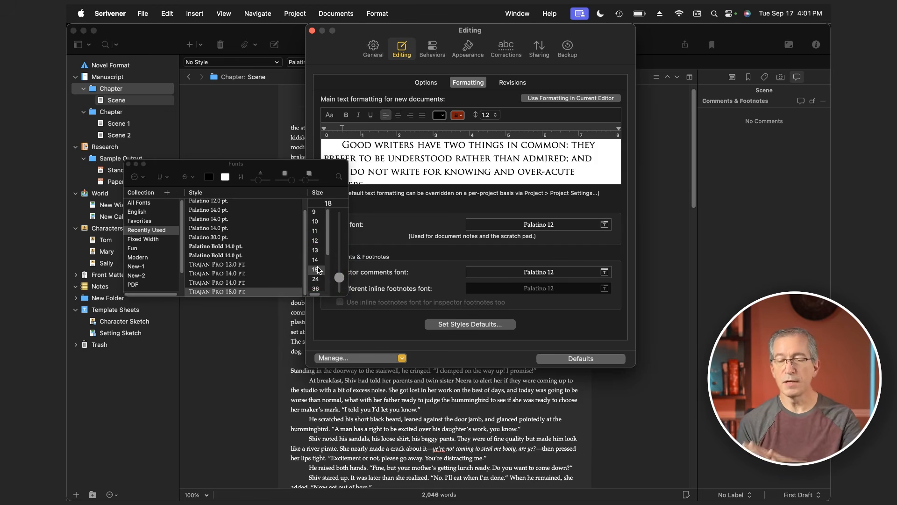
left_click(208, 204)
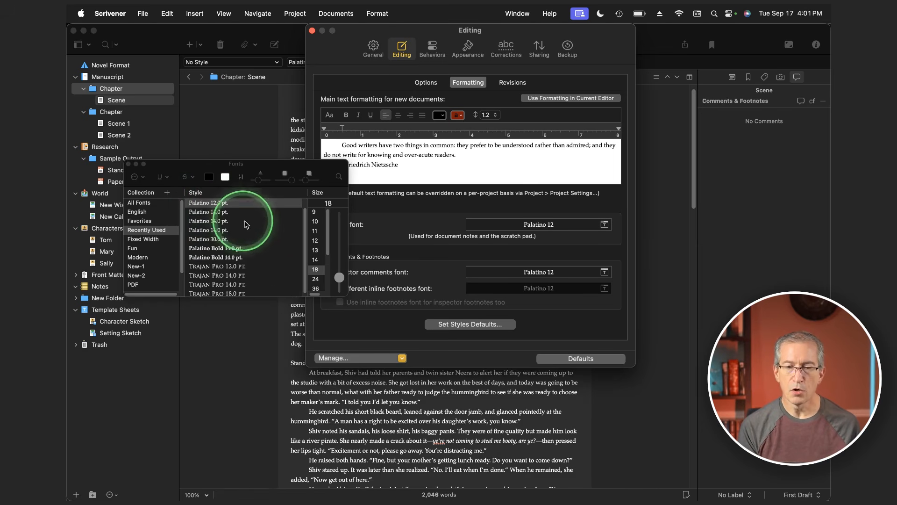
Set the main text font size for new documents to 12 pt and close the settings
left_click(315, 241)
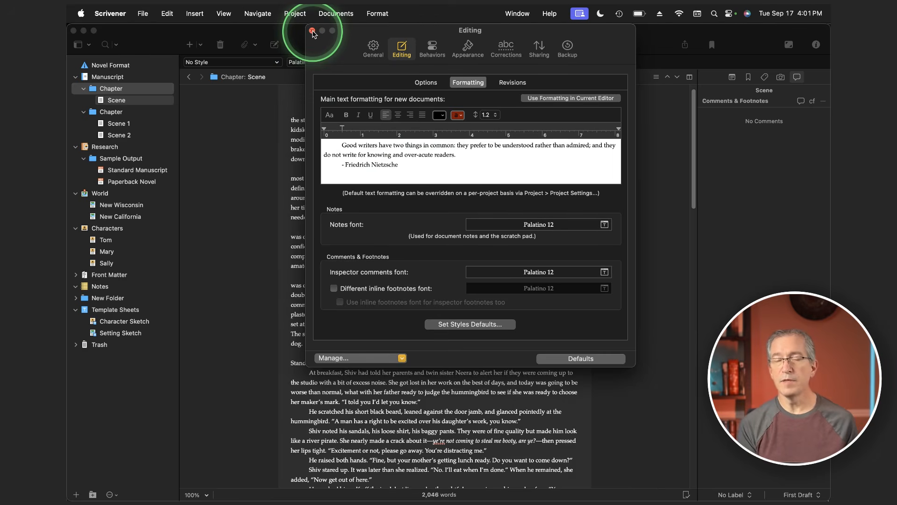
left_click(312, 34)
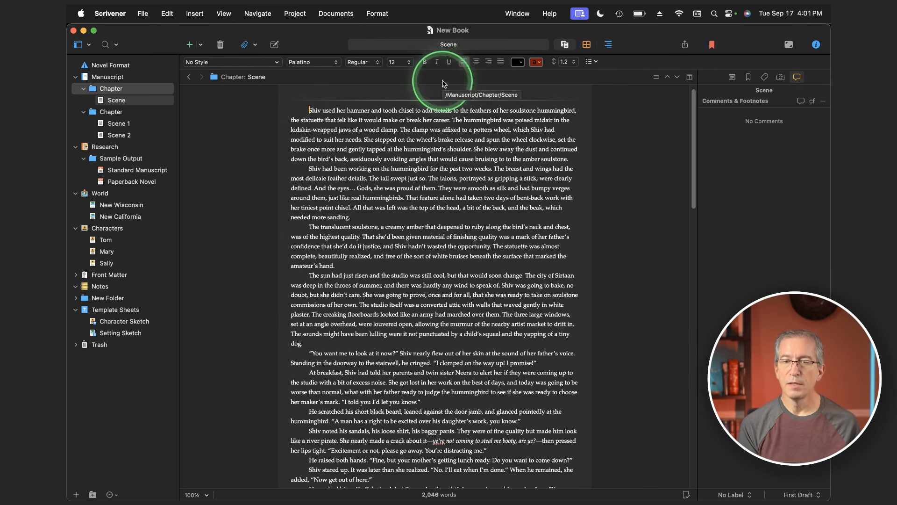
View the bullet and numbering styles available for lists in the Scene's text, without applying one
left_click(594, 63)
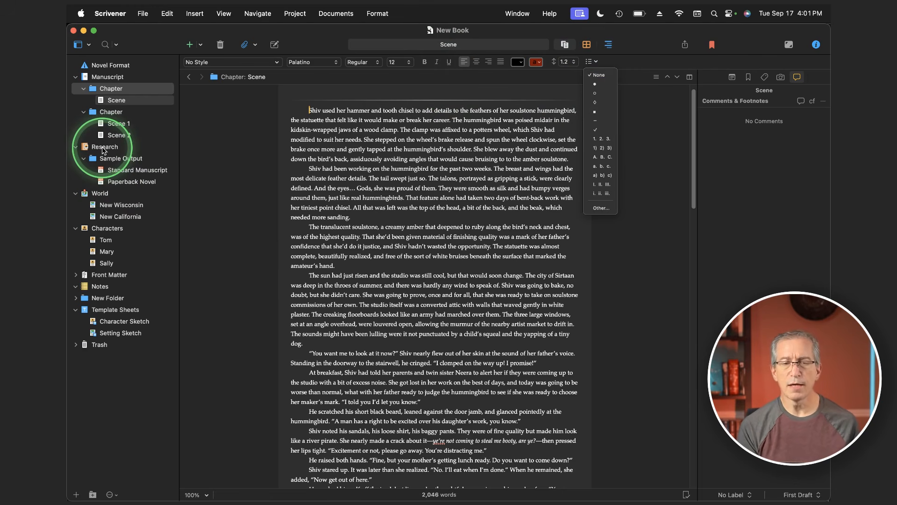
left_click(351, 173)
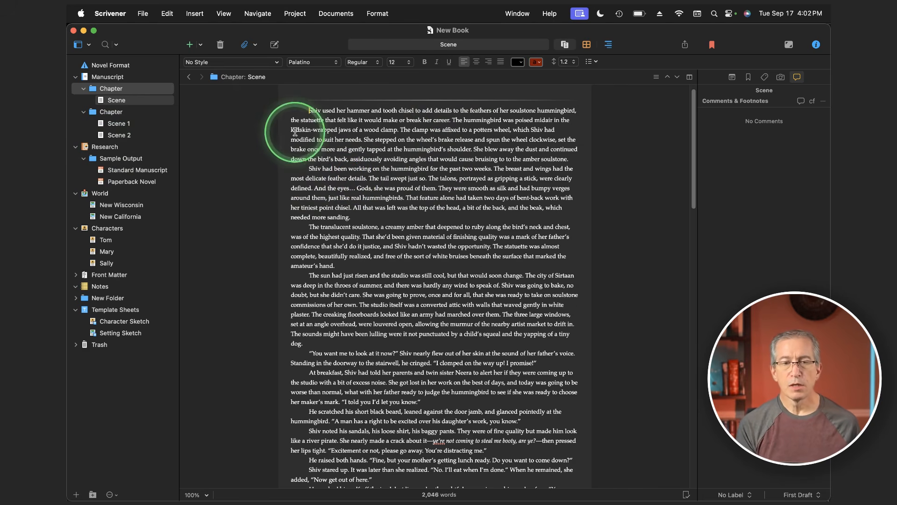
left_click(273, 114)
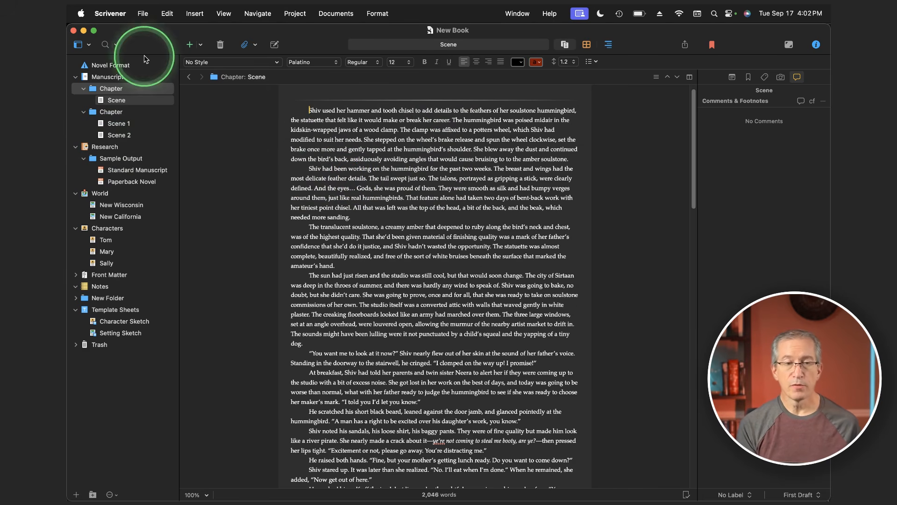
Hide the format bar above the editor, and show it again
left_click(89, 44)
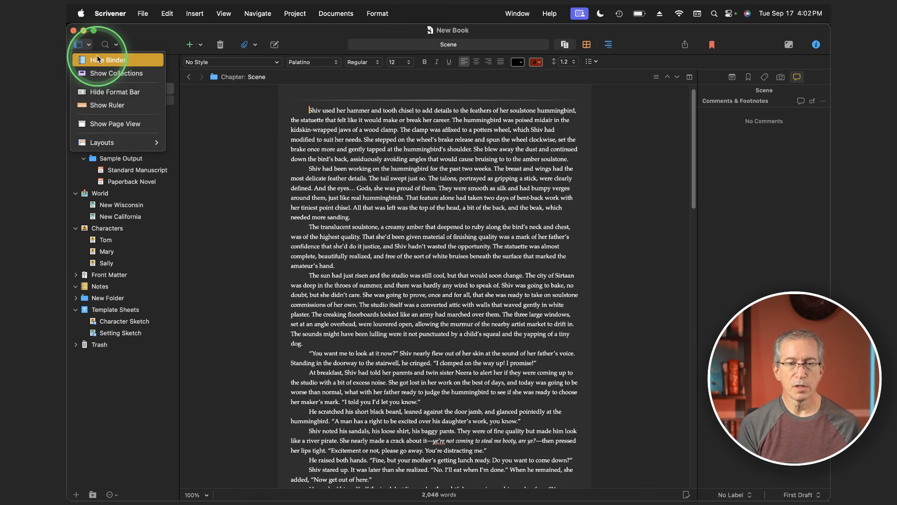
left_click(120, 93)
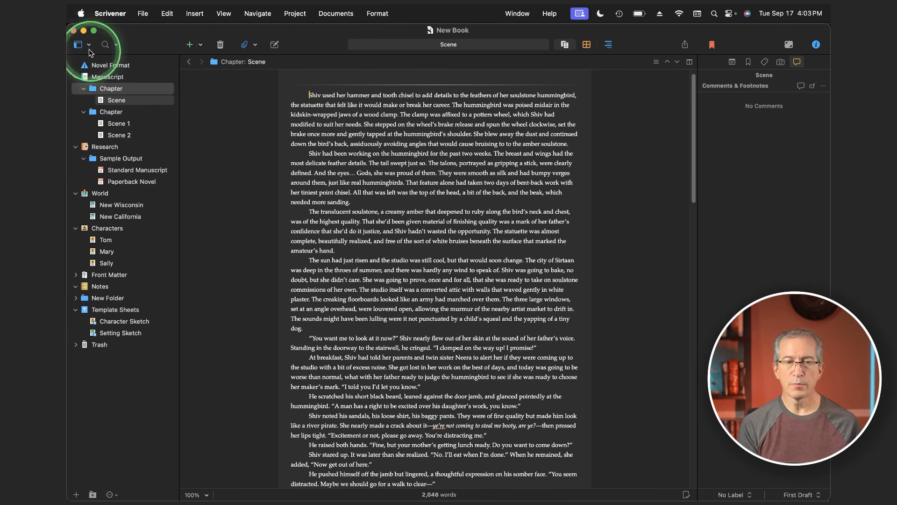
left_click(89, 45)
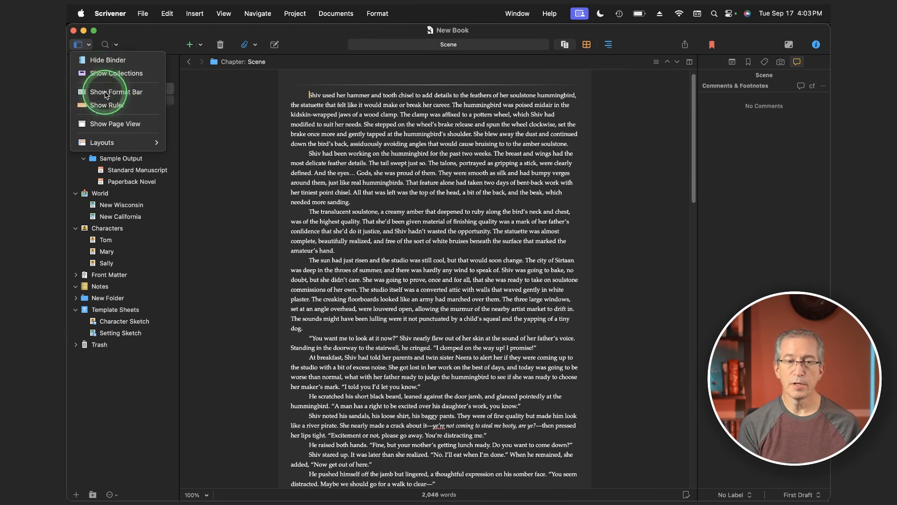
left_click(107, 96)
Show the ruler above the Scene's text, and hide it again
left_click(88, 45)
left_click(107, 105)
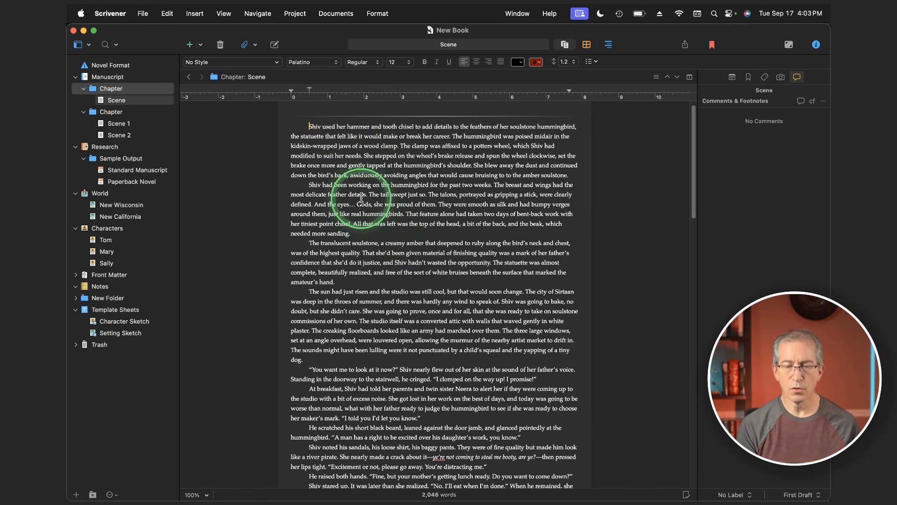
key("super+r")
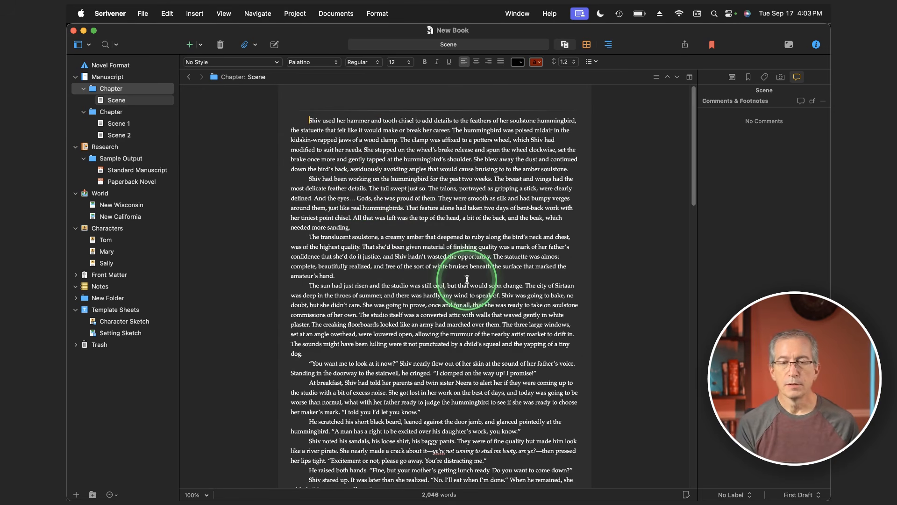
Show and hide the project search, and find the word "translucent" within the Scene's text
left_click(106, 47)
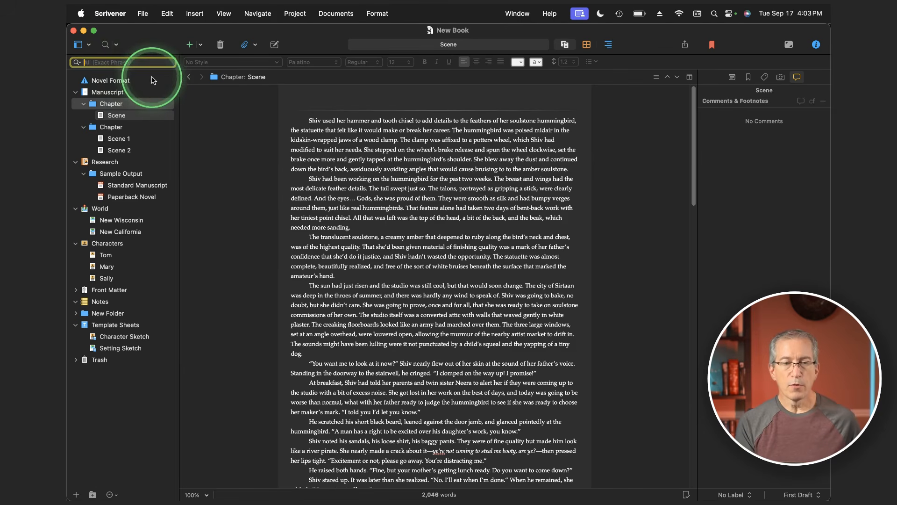
left_click(105, 44)
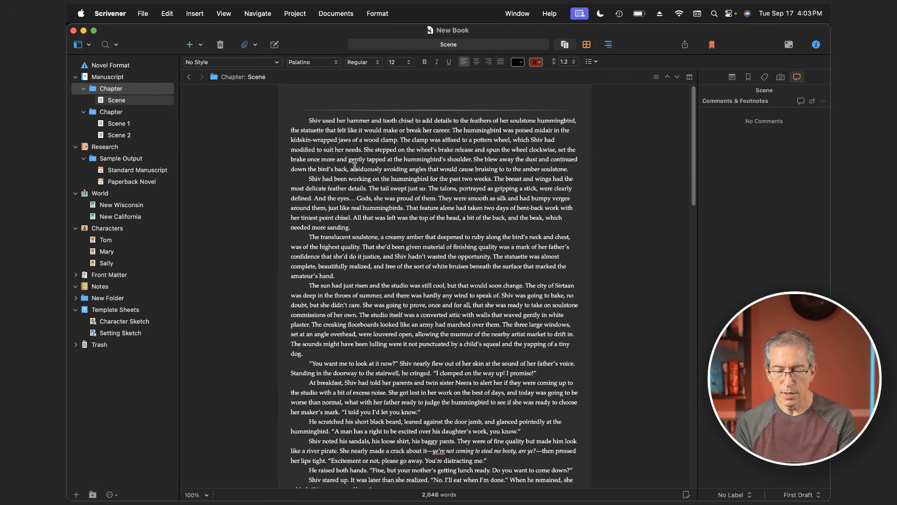
key("super+f")
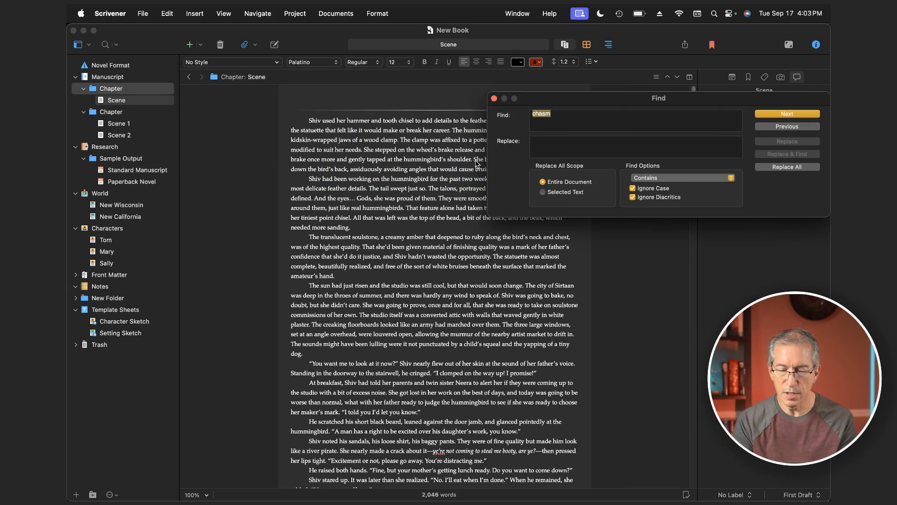
type("transluc")
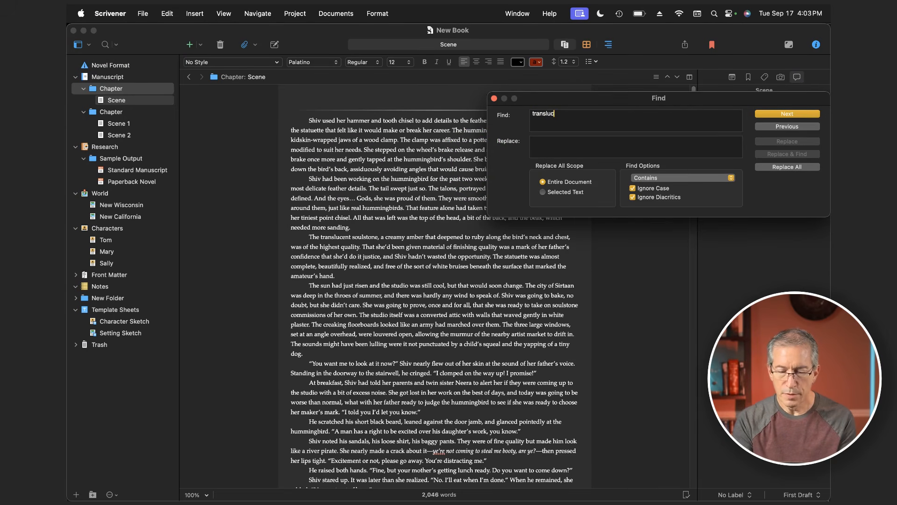
type("ent")
key("Return")
key("super+g")
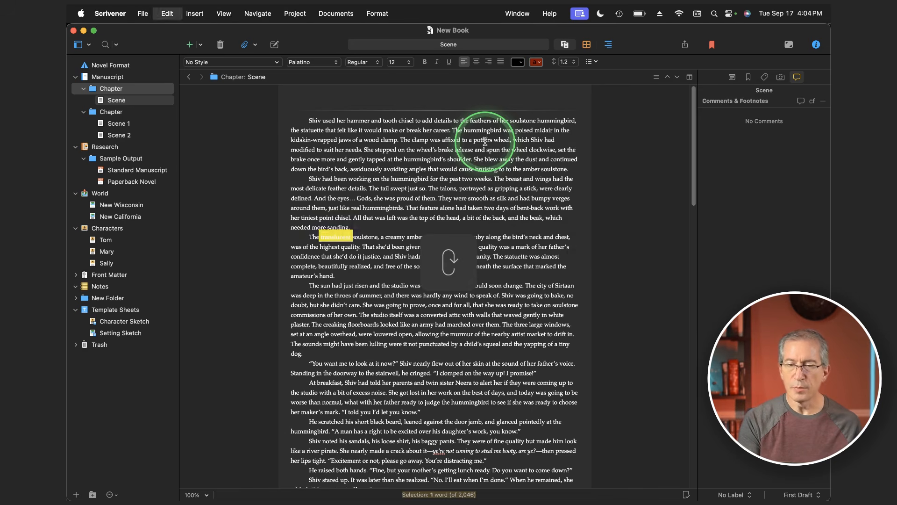
Show the project search and view its choices for search scope, operator and options
left_click(106, 45)
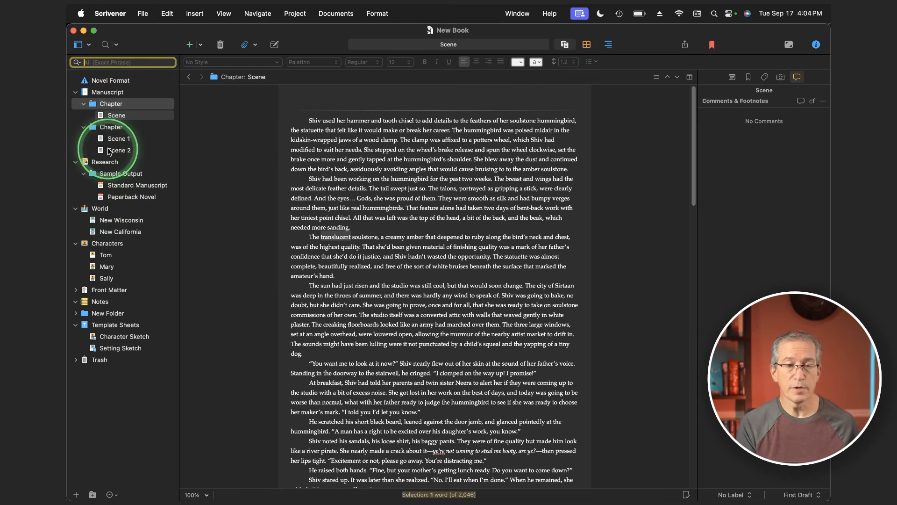
left_click(78, 62)
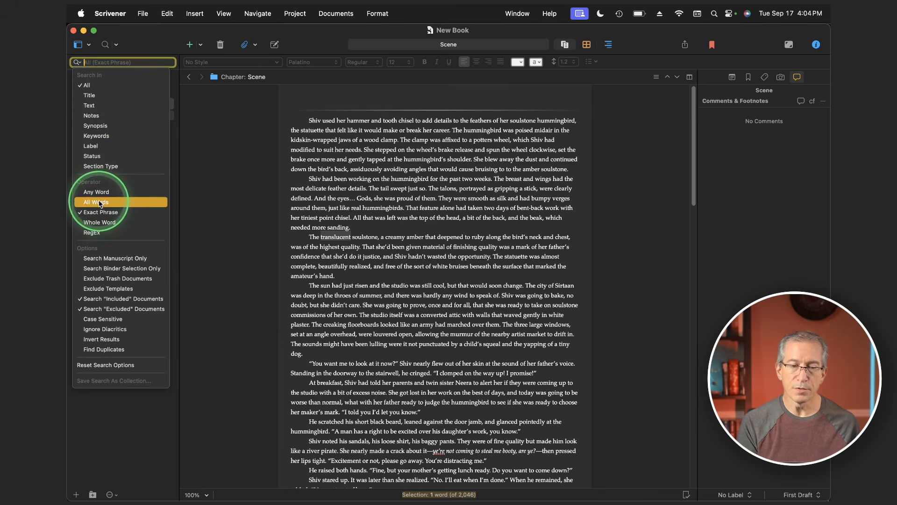
left_click(107, 67)
left_click(106, 63)
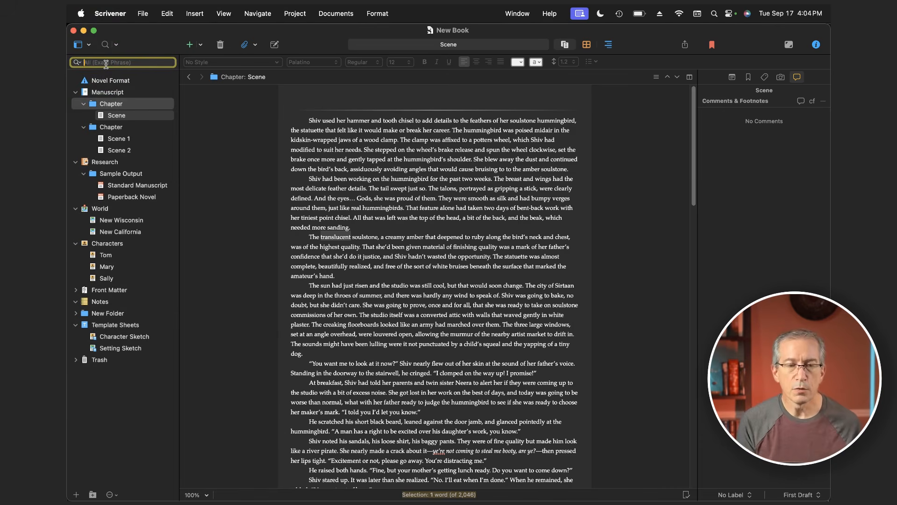
Search the whole project for "Shiv", and clear the search to return to the binder
left_click(93, 61)
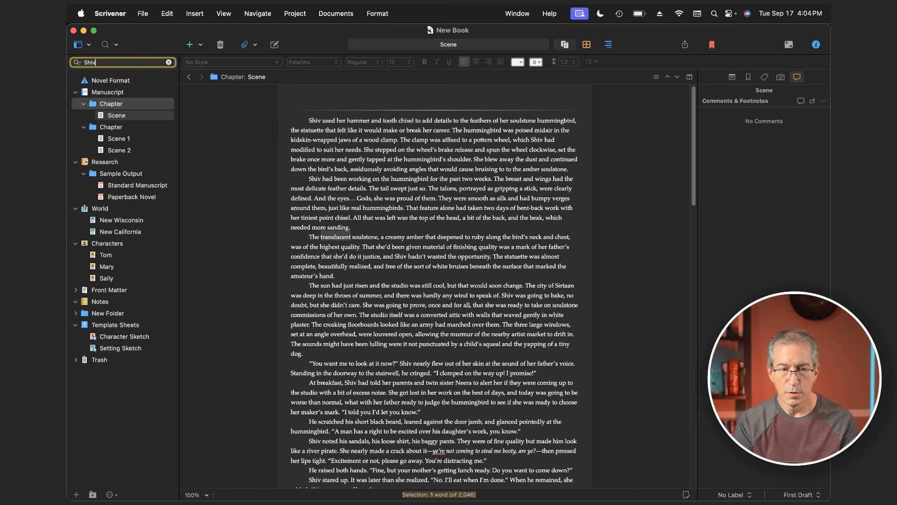
key("Return")
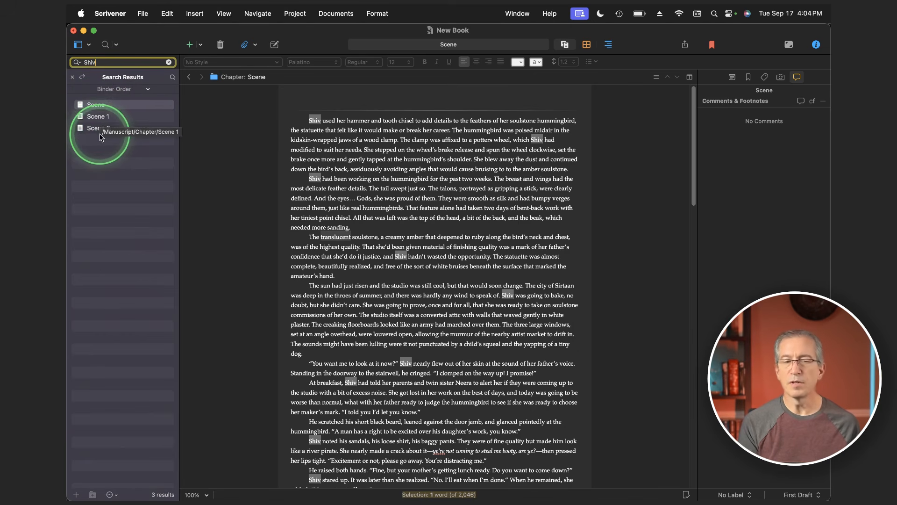
key("Escape")
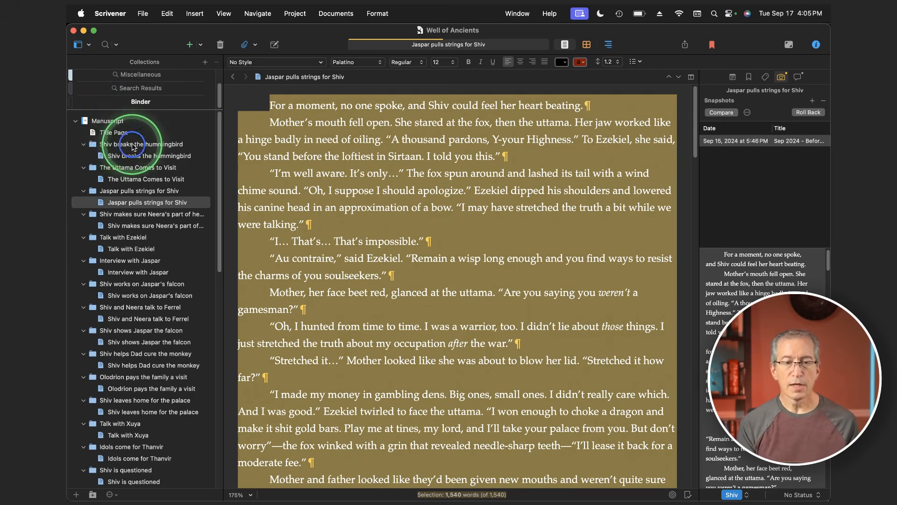
Copy the title "Shiv breaks the hummingbird" from the Well of Ancients binder and rename New Book's first Chapter folder with it
left_click(133, 146)
left_click(132, 144)
key("super+c")
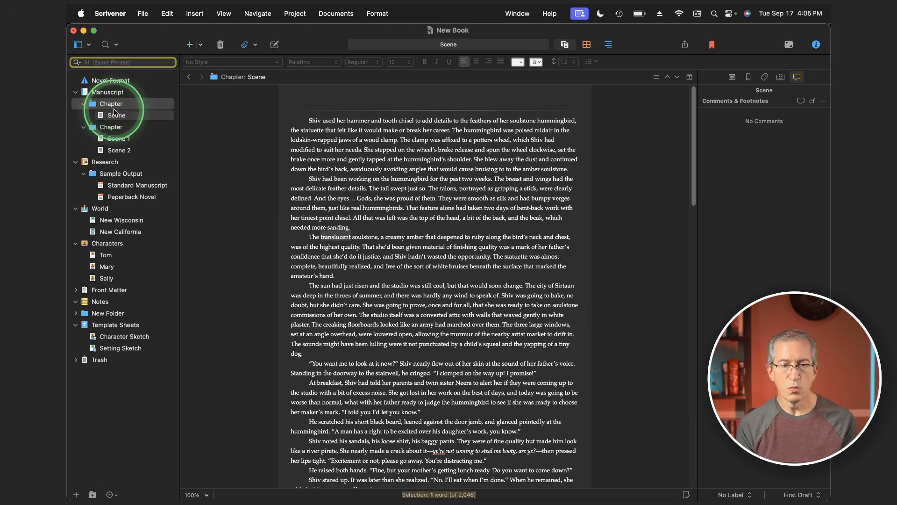
left_click(113, 104)
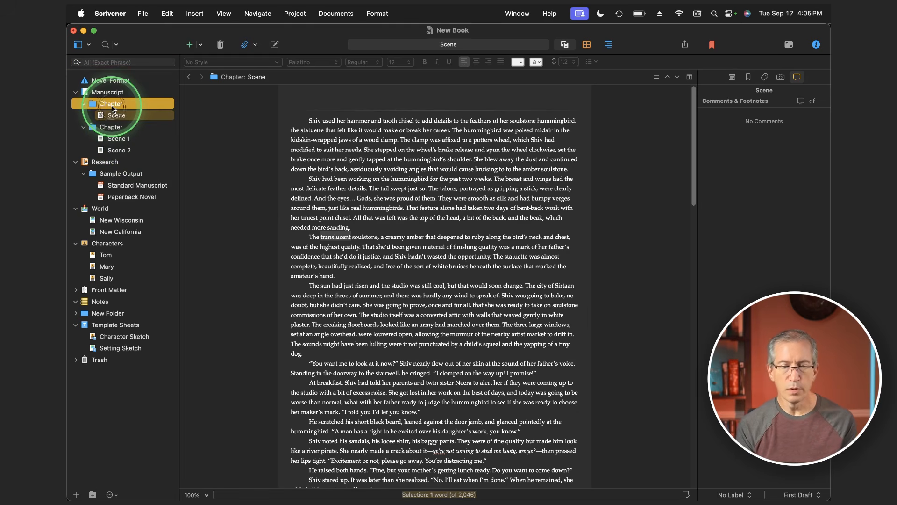
left_click(112, 106)
key("super+v")
key("Return")
Rename the Scene in the first chapter folder as "Shiv breaks the hummingbird"
left_click(112, 113)
left_click(112, 114)
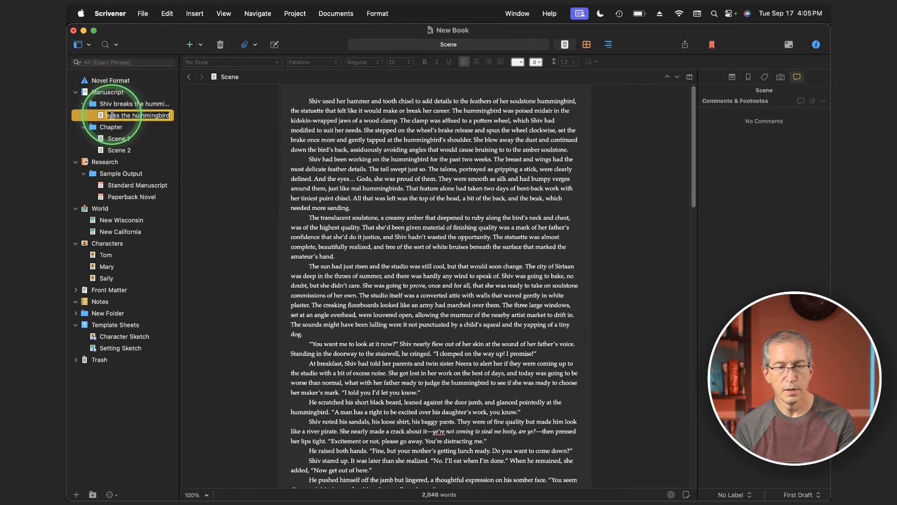
key("Return")
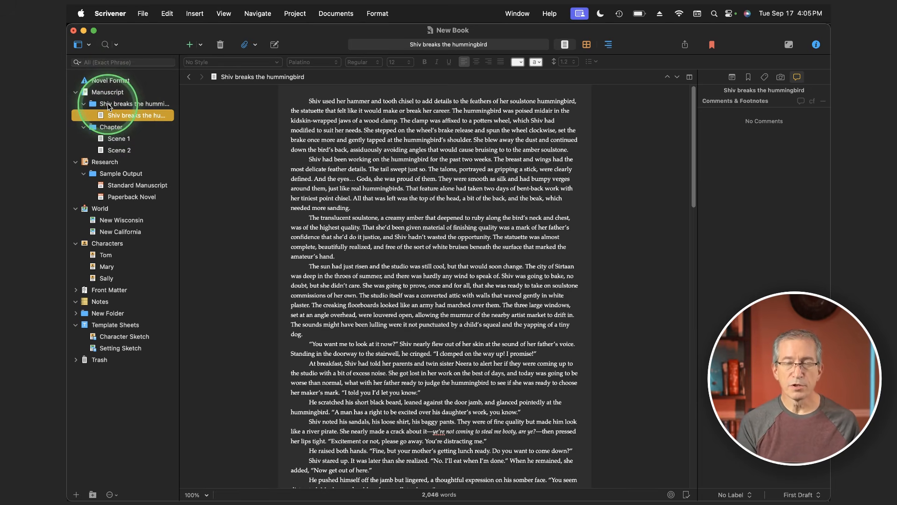
Repeat the project search for "Shiv" with the renamed chapter and scene, and clear it
left_click(98, 63)
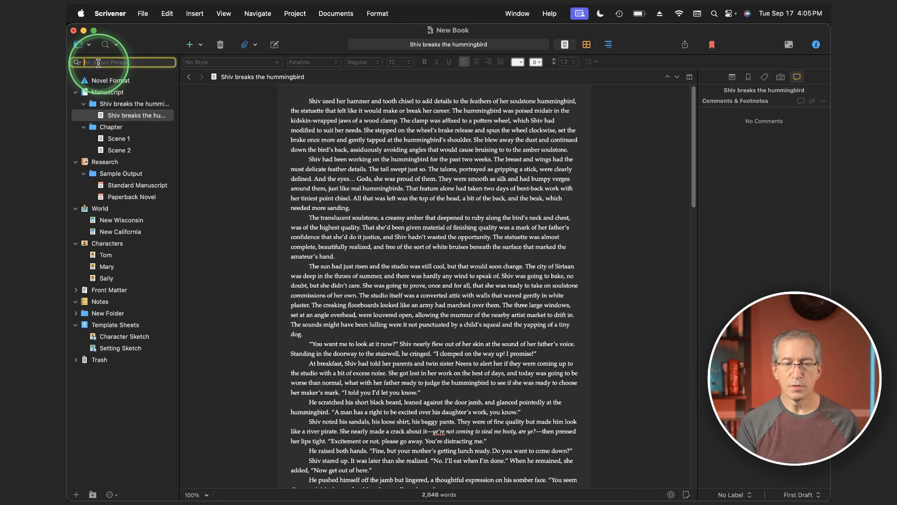
key("Return")
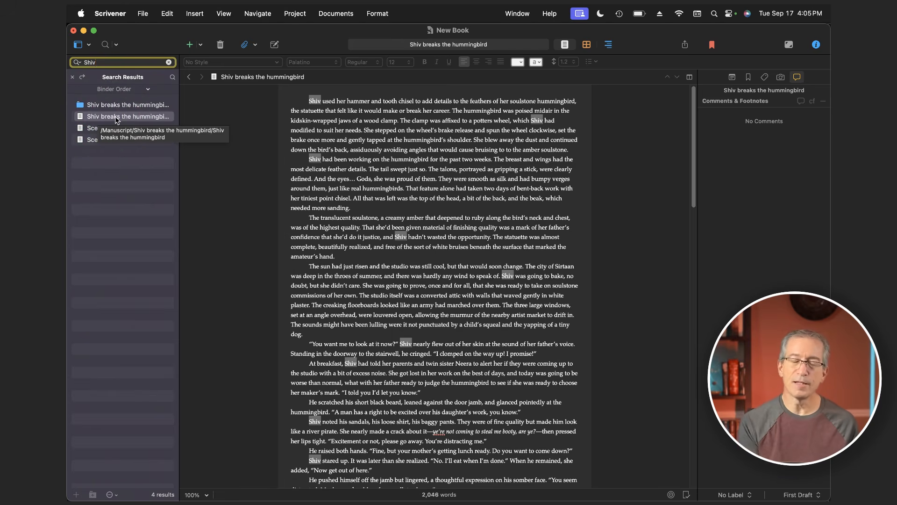
key("Escape")
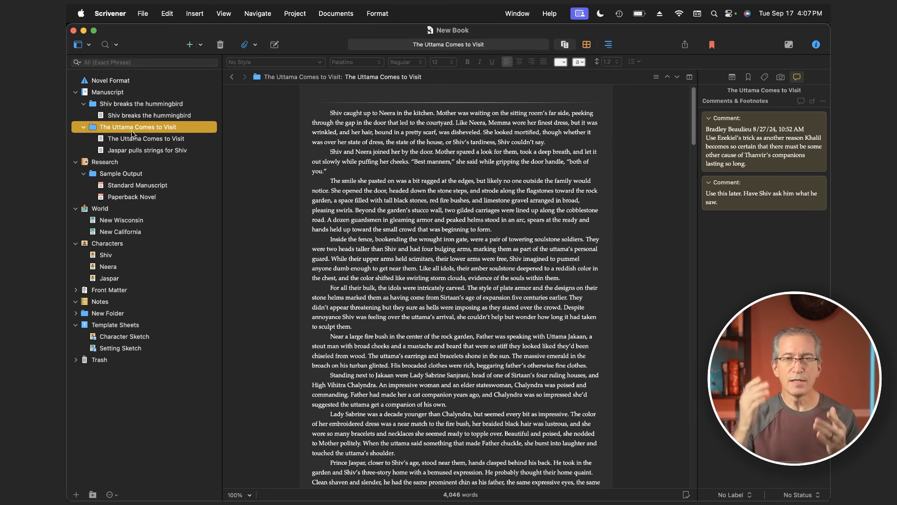
Set the zoom of "The Uttama Comes to Visit" text to 175% and split the editor into two side-by-side panes
left_click(410, 200)
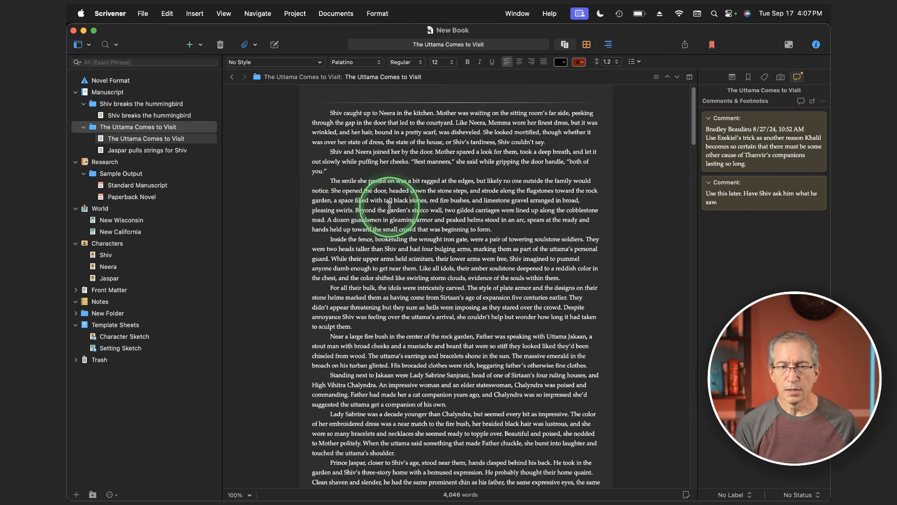
left_click_drag(235, 494, 237, 398)
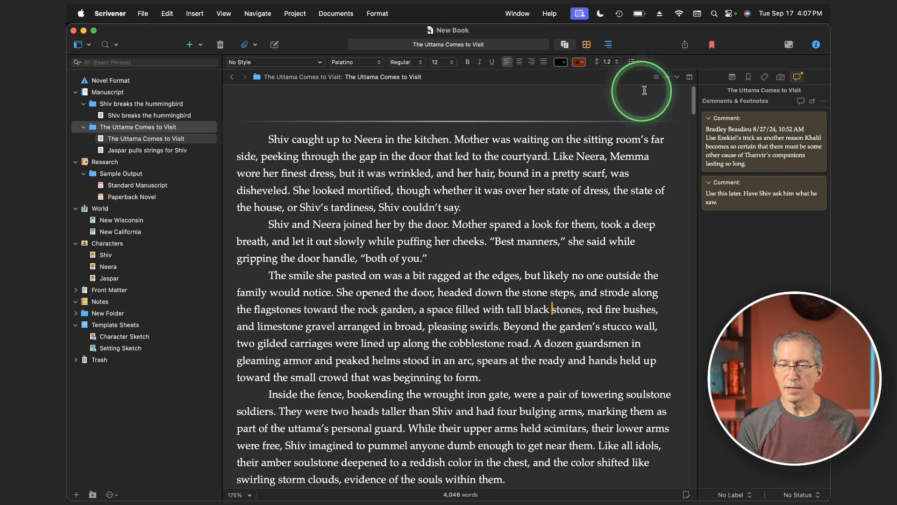
left_click(689, 77)
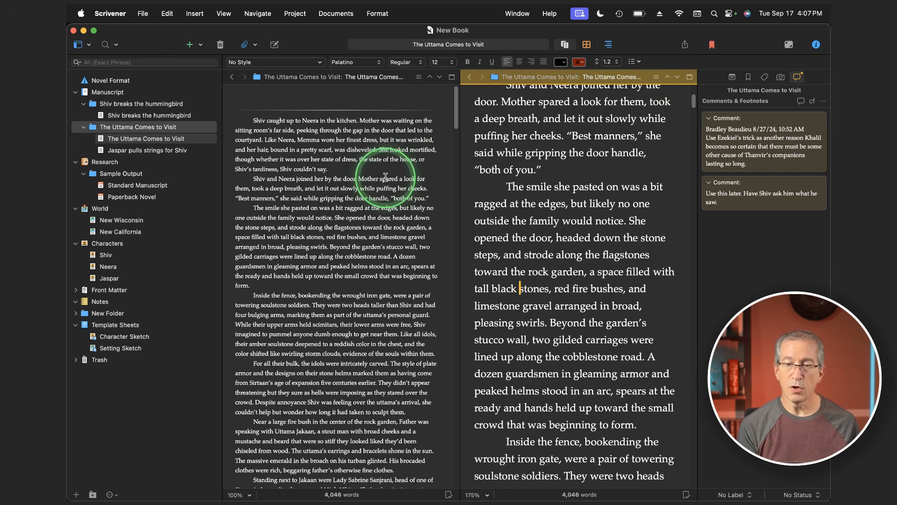
Set the zoom of the first of the two editor panes to 175% as well
left_click(386, 178)
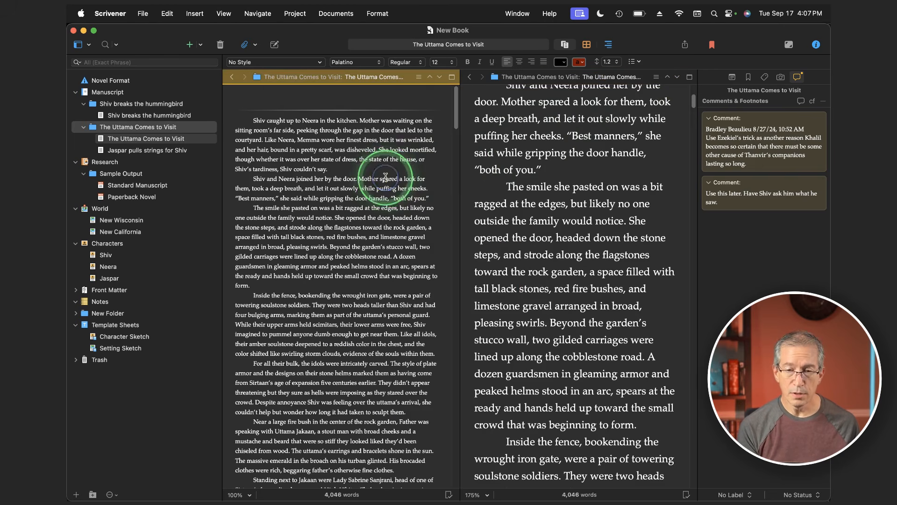
left_click(249, 494)
left_click(236, 369)
left_click(334, 218)
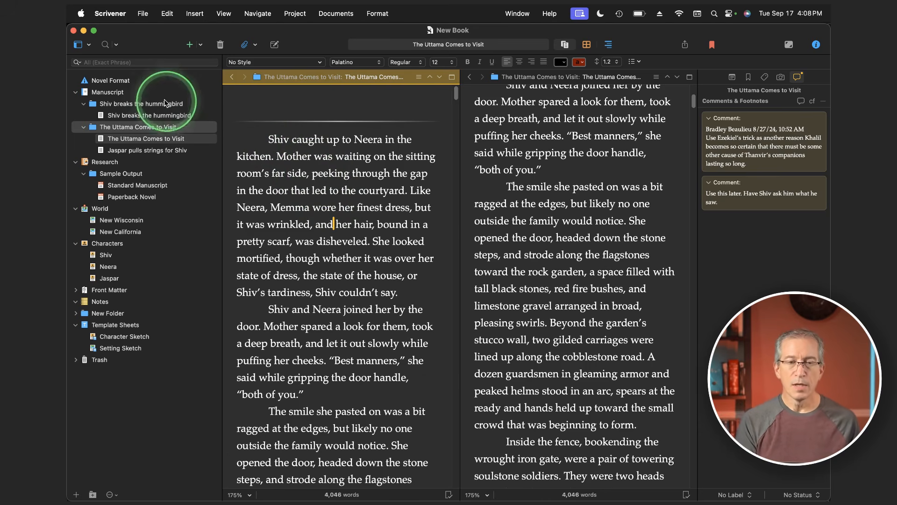
Hide the binder to give the split editor panes more room
left_click(80, 44)
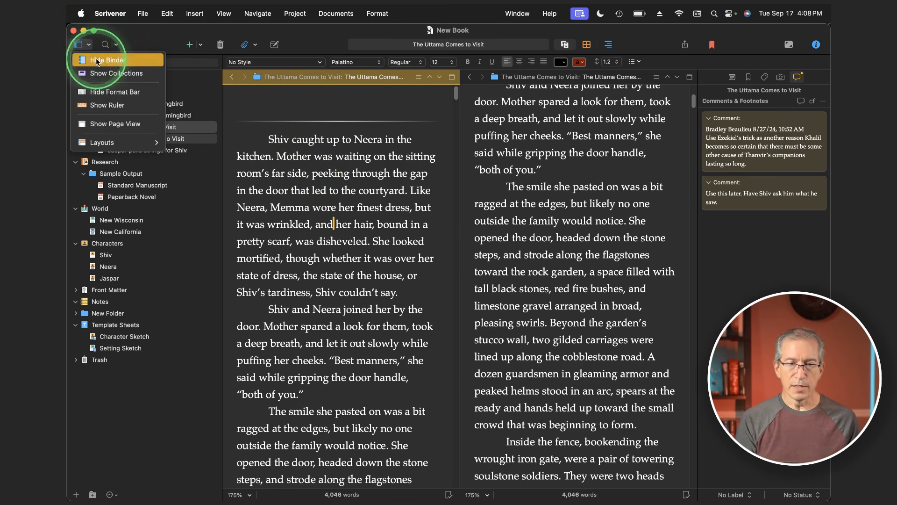
left_click(97, 58)
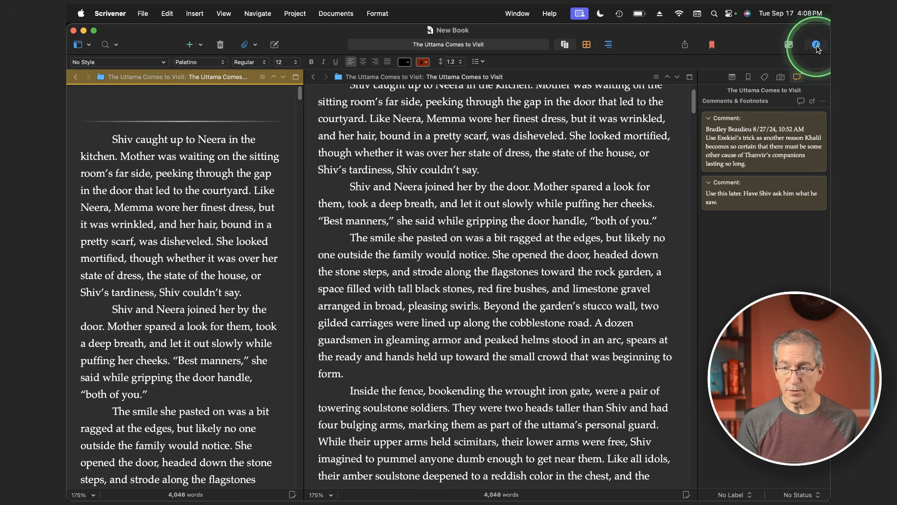
Hide the inspector and adjust the split so both editor panes have about equal width
left_click(816, 45)
left_click_drag(306, 161, 452, 170)
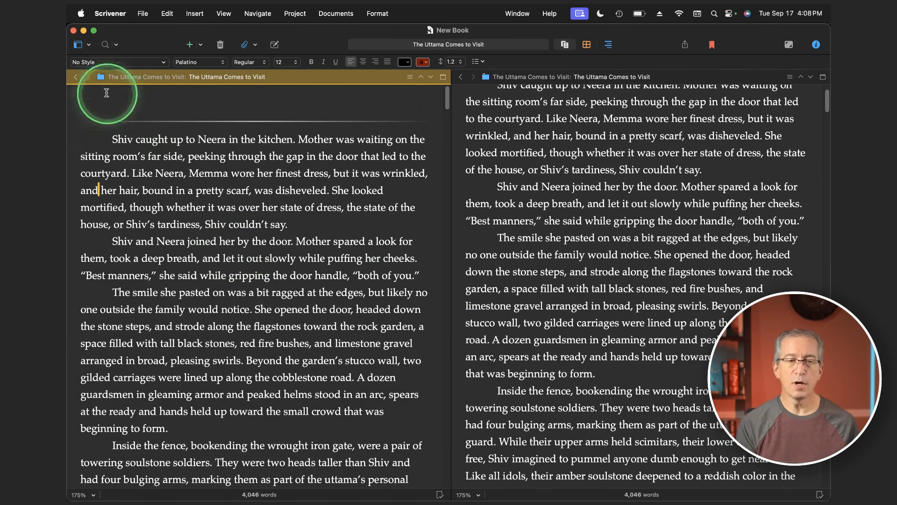
Show the binder and inspector again, and return the split editor to a single pane
left_click(83, 44)
left_click(94, 49)
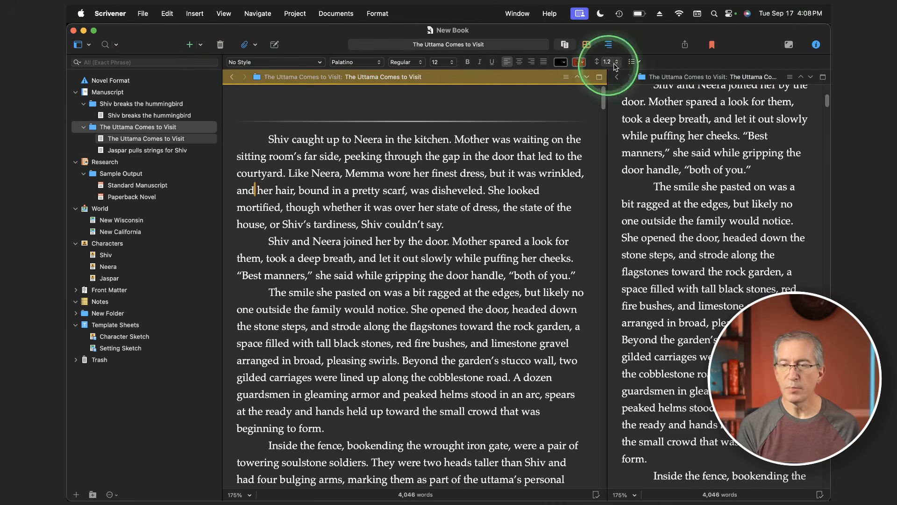
left_click(816, 44)
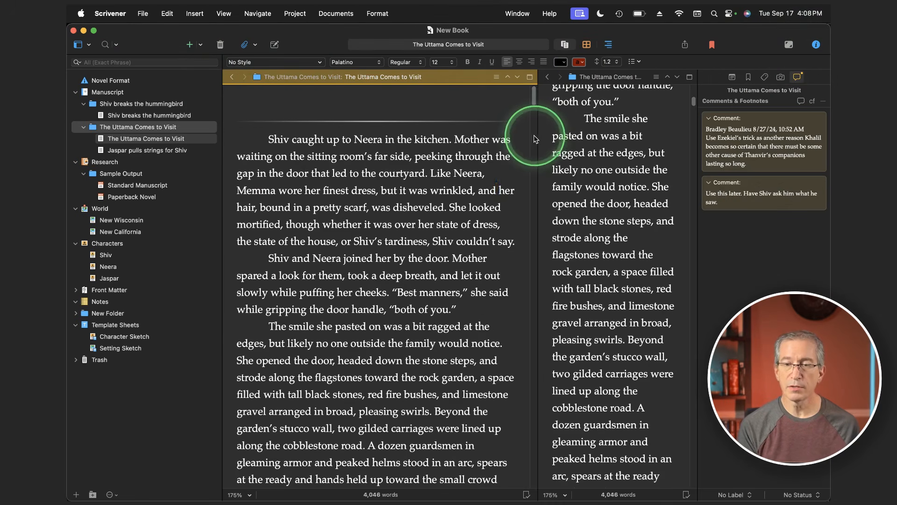
mouse_move(535, 140)
left_mouse_down()
mouse_move(507, 144)
mouse_move(526, 145)
left_mouse_up()
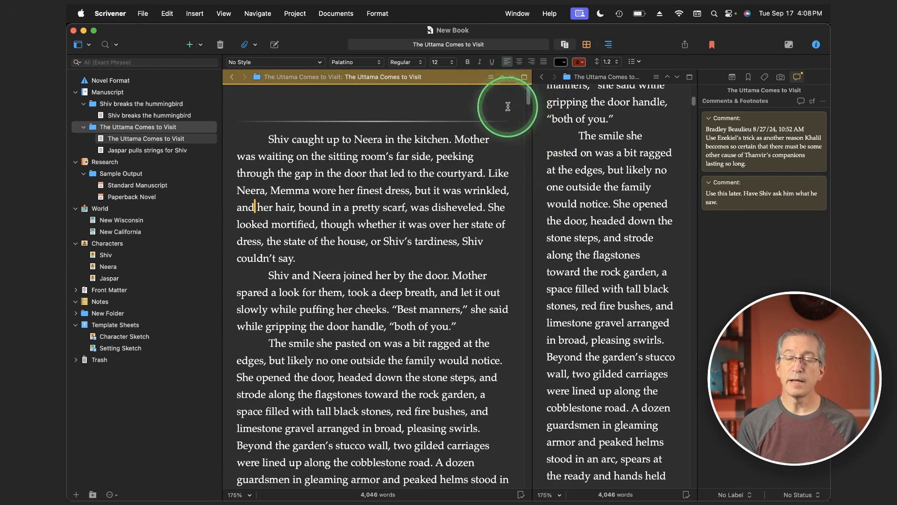
left_click(525, 77)
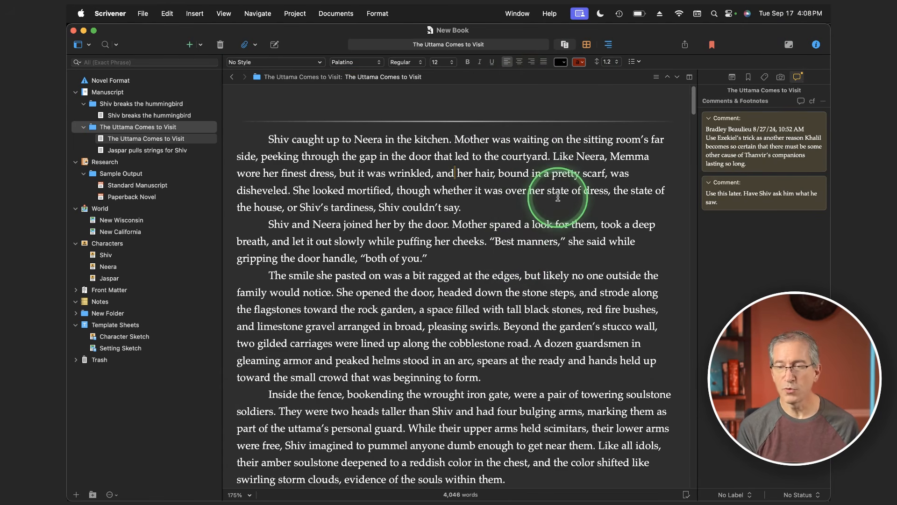
Widen the inspector, and try a wider binder before narrowing it to slightly less than its original width
left_click_drag(697, 229, 623, 229)
left_click(374, 217)
left_click_drag(220, 170, 273, 185)
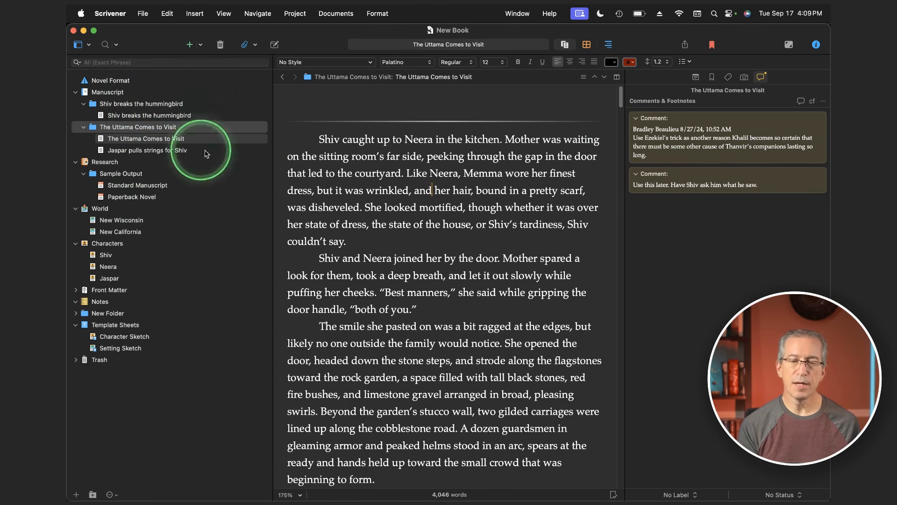
left_click_drag(273, 168, 214, 171)
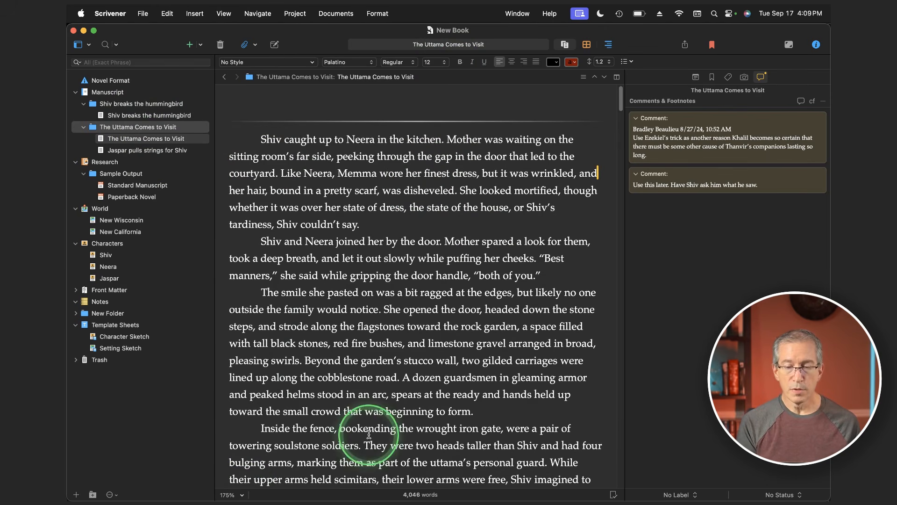
Hide the project search field above the binder
left_click(104, 63)
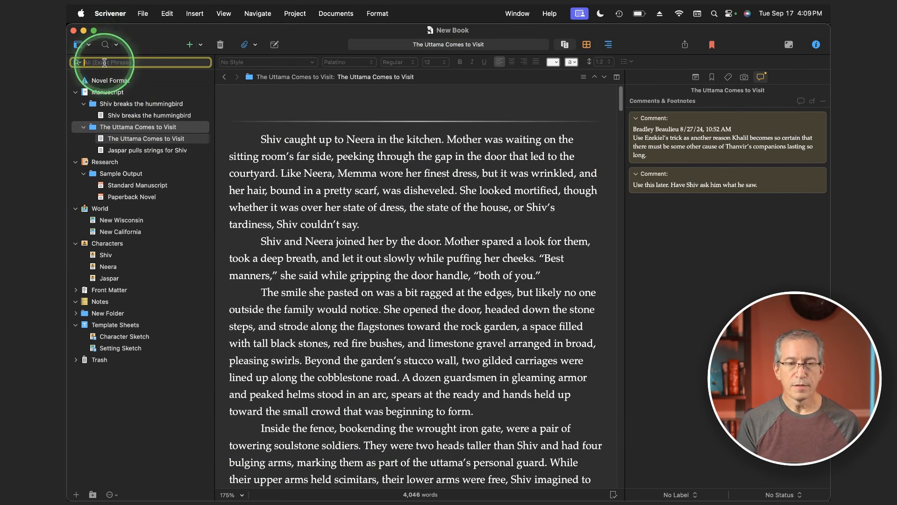
left_click(105, 45)
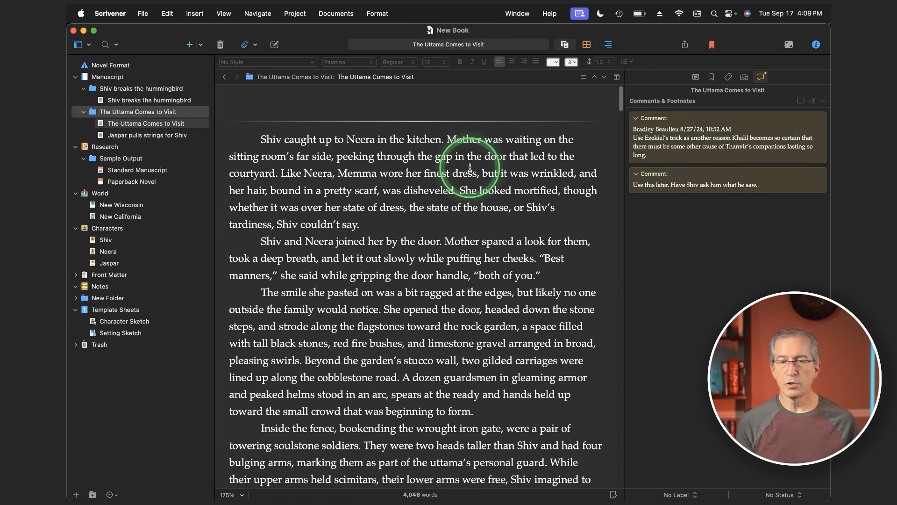
Open the chapter text in Composition Mode, look over its control strip, and exit the mode
left_click(224, 13)
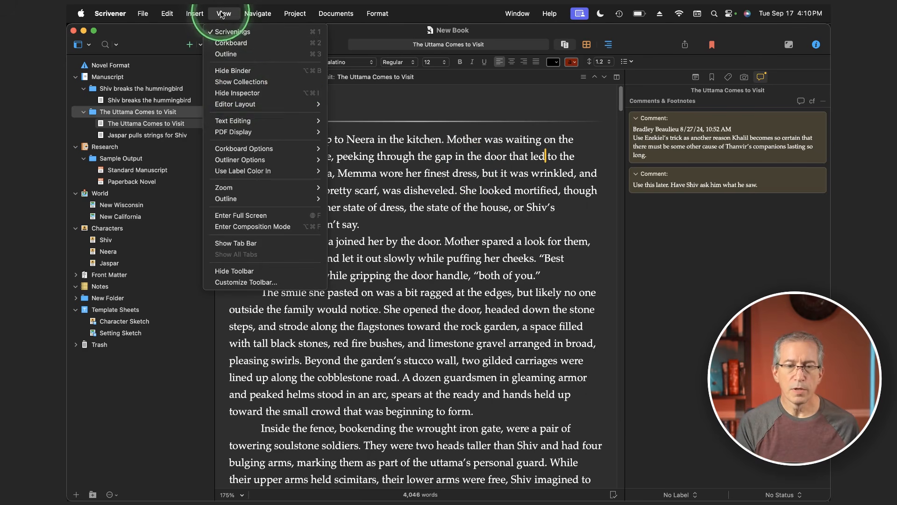
left_click(254, 229)
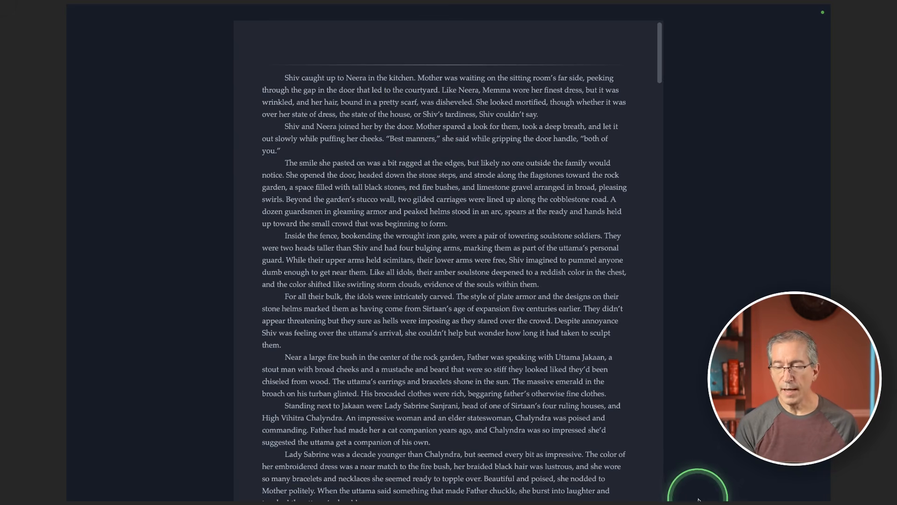
mouse_move(783, 484)
mouse_move(785, 484)
left_mouse_down()
mouse_move(756, 484)
mouse_move(789, 487)
left_mouse_up()
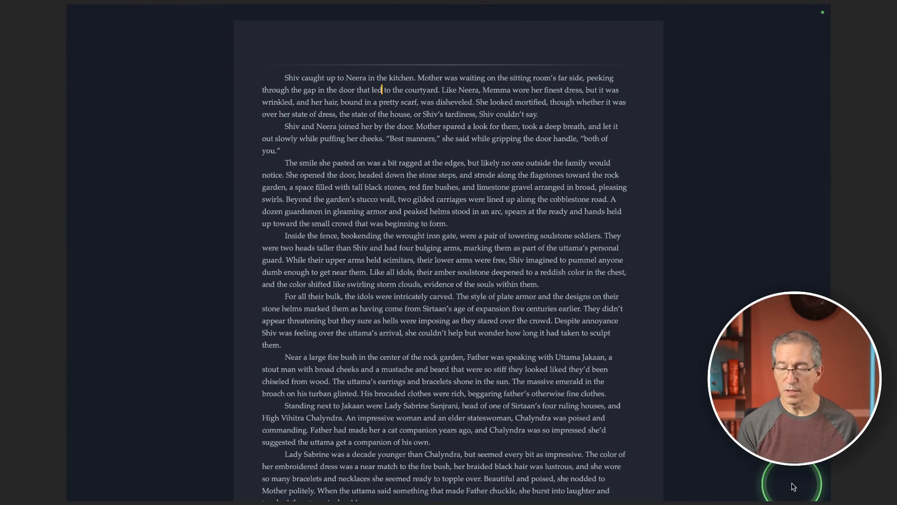
mouse_move(812, 488)
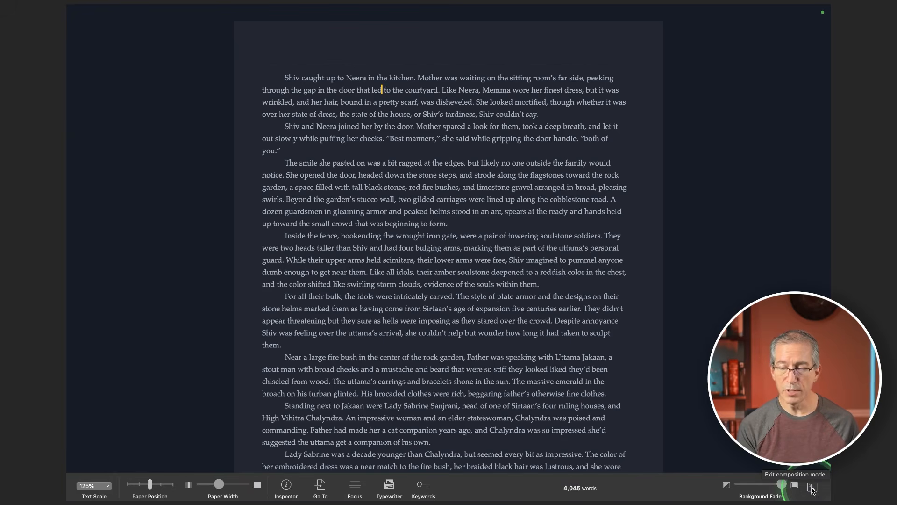
key("Escape")
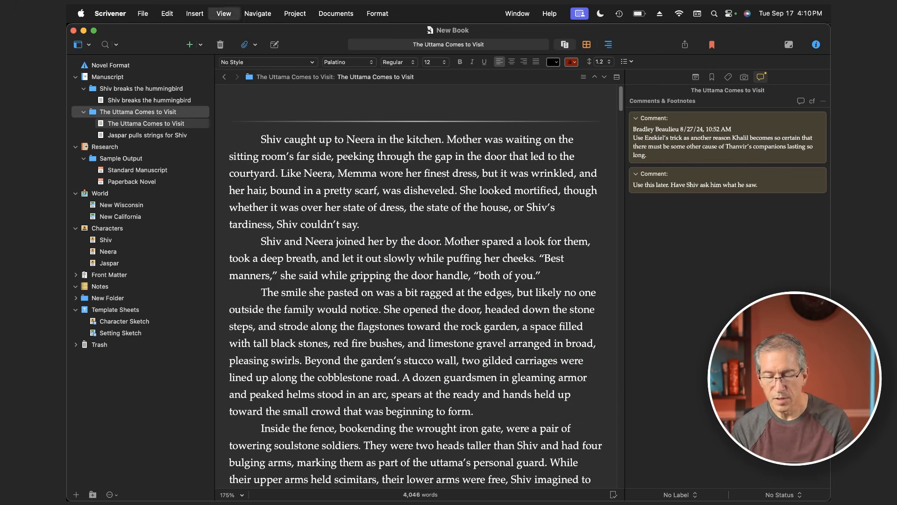
Enter Composition Mode again and set its text scale to 175%
key("super+alt+f")
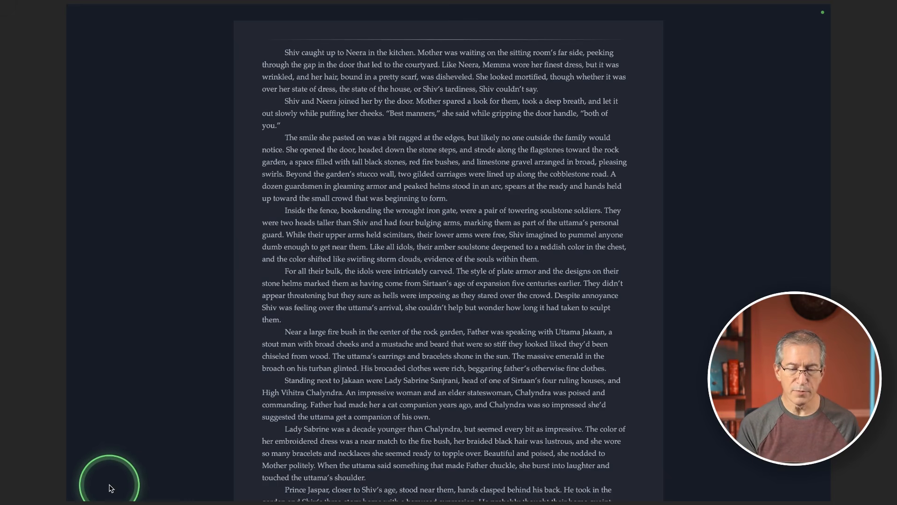
left_click(107, 486)
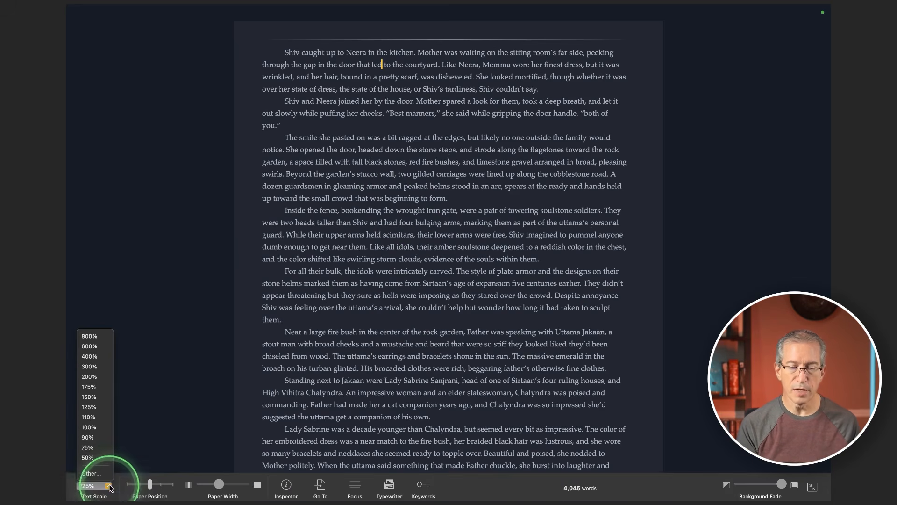
left_click(90, 387)
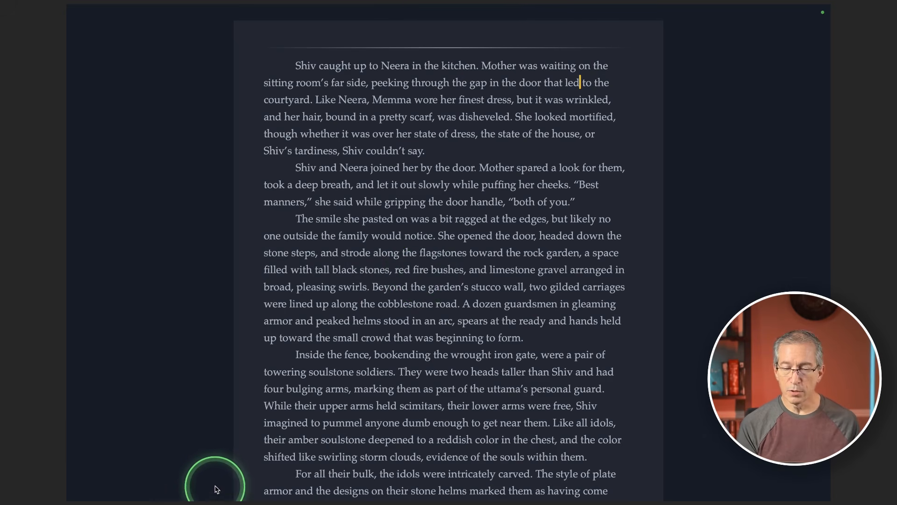
Widen the Composition Mode paper slightly, check the paper position control, and exit to the normal editor
mouse_move(216, 486)
left_click_drag(217, 486, 219, 489)
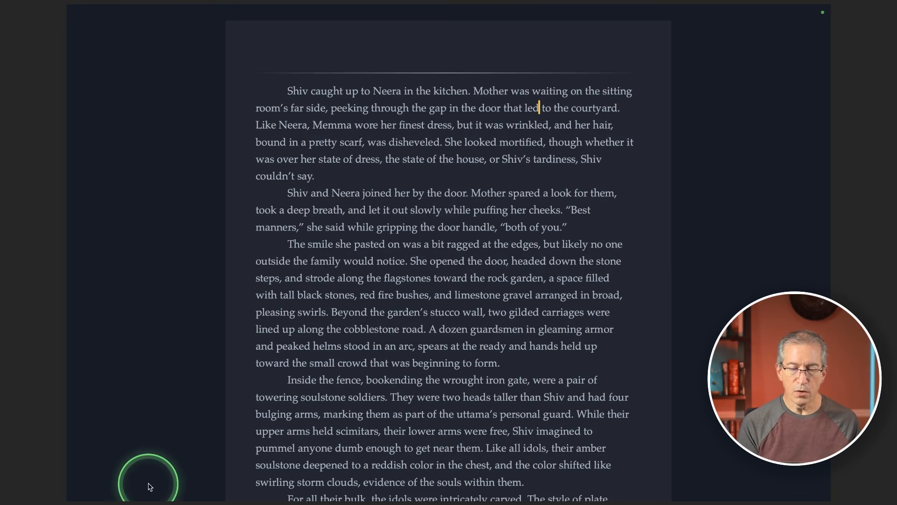
mouse_move(148, 486)
mouse_move(150, 485)
left_mouse_down()
mouse_move(131, 486)
mouse_move(170, 486)
mouse_move(150, 486)
left_mouse_up()
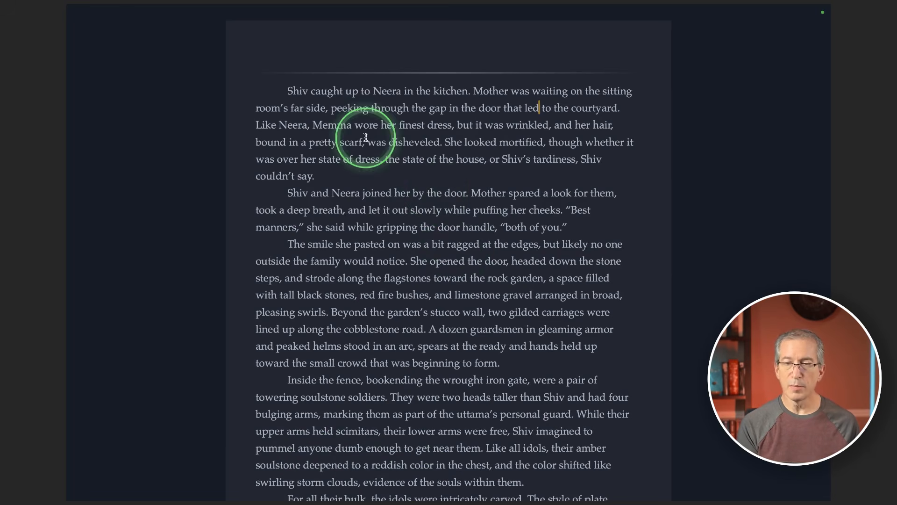
key("Escape")
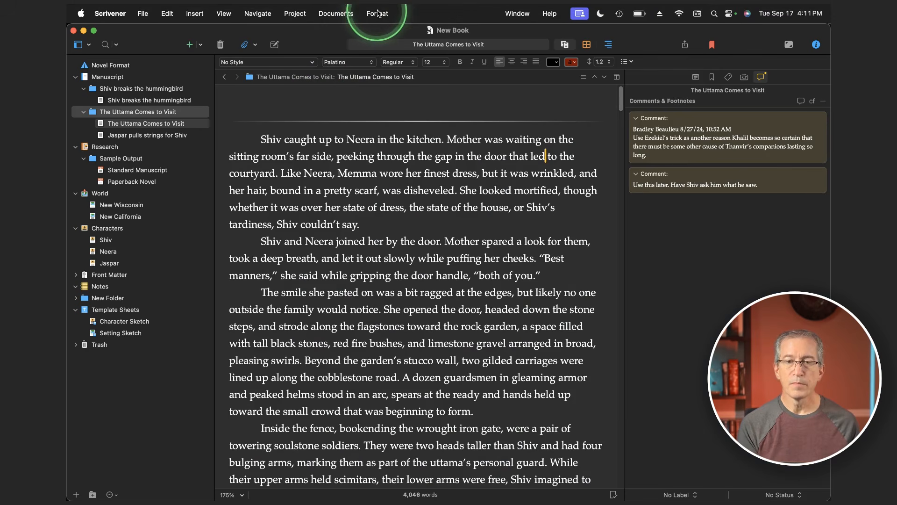
left_click(550, 14)
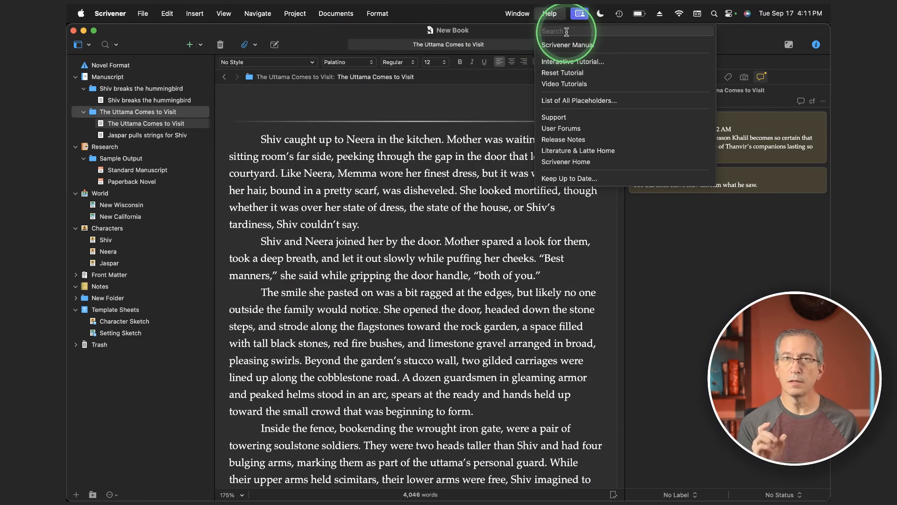
left_click(419, 227)
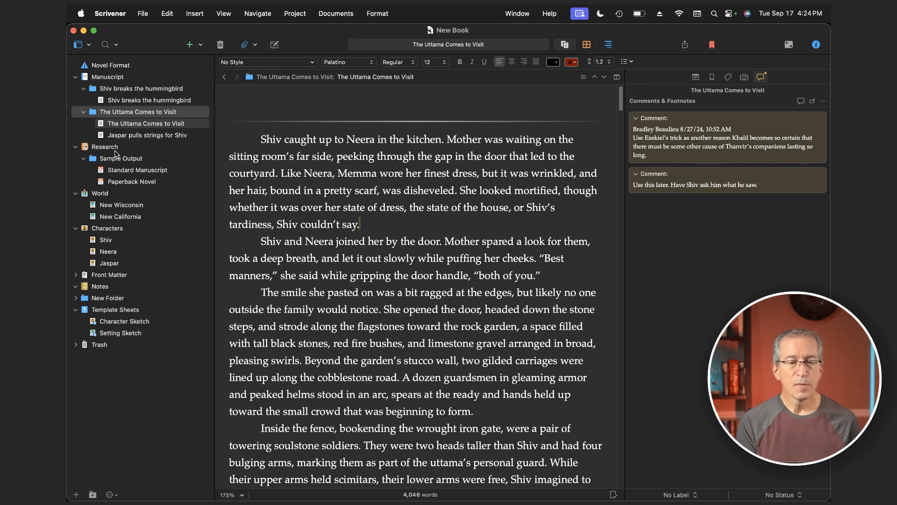
Add a folder named "Midwest" under World and place the New Wisconsin setting inside it
left_click(100, 195)
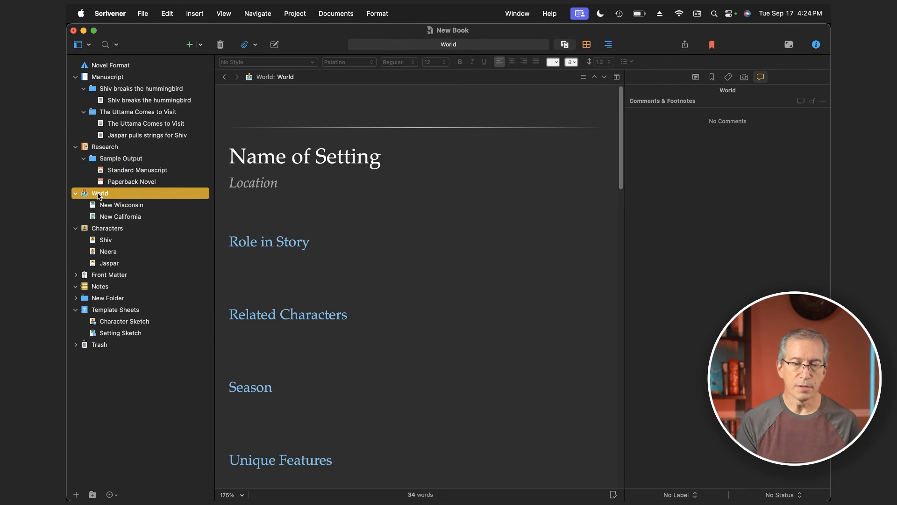
right_click(99, 195)
mouse_move(145, 201)
left_click(224, 213)
left_click_drag(85, 231, 113, 208)
left_click(110, 207)
type("Mi")
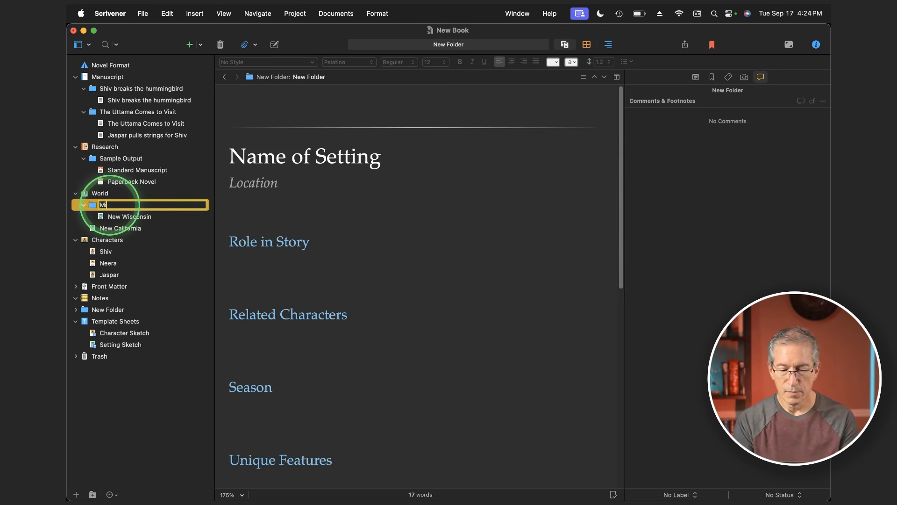
type("dwest")
key("Return")
Add another World folder named "The West" after Midwest and move the New California setting into it
right_click(104, 208)
mouse_move(189, 215)
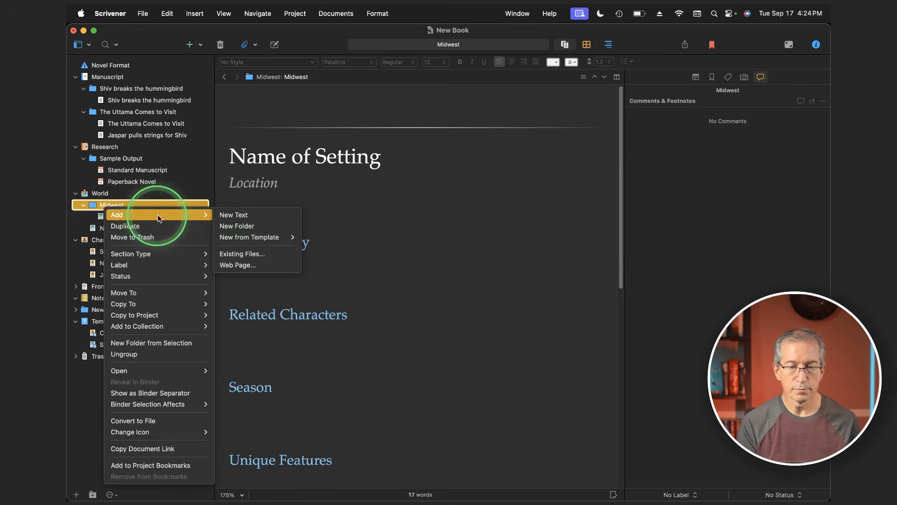
left_click(238, 227)
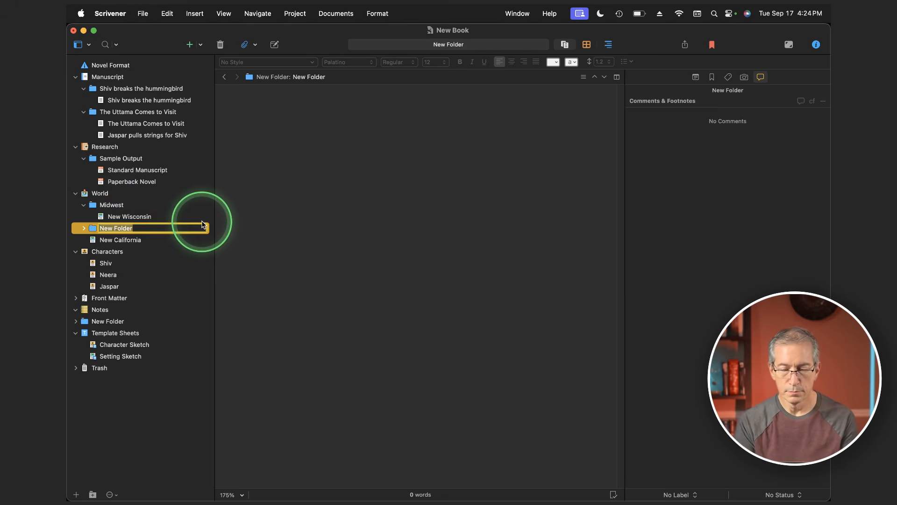
type("The Wes")
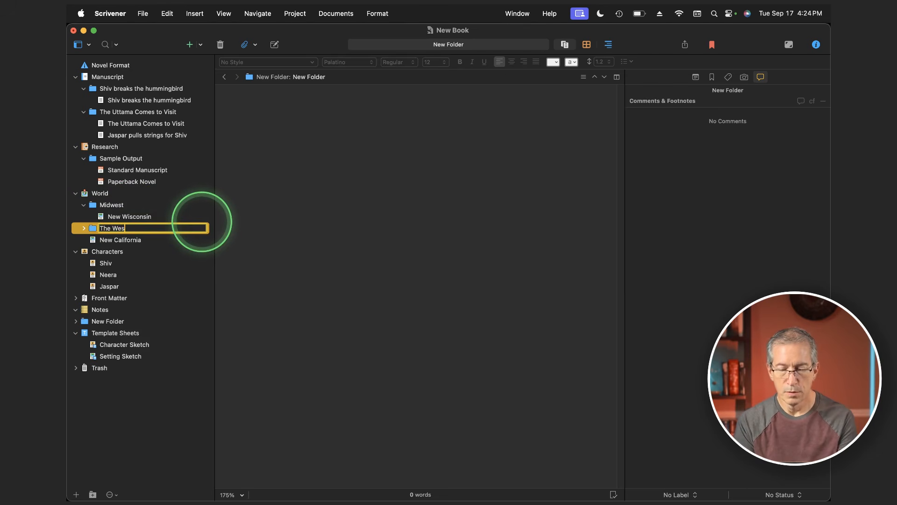
type("t")
key("Return")
mouse_move(120, 239)
left_mouse_down()
mouse_move(123, 227)
mouse_move(119, 233)
left_mouse_up()
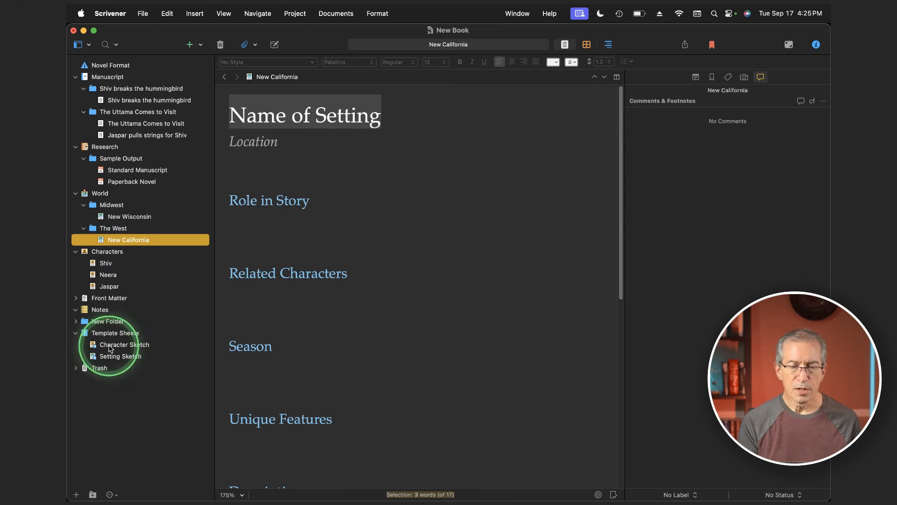
Rename the Setting Sketch template to "Region Sketch"
left_click(113, 357)
left_click(113, 358)
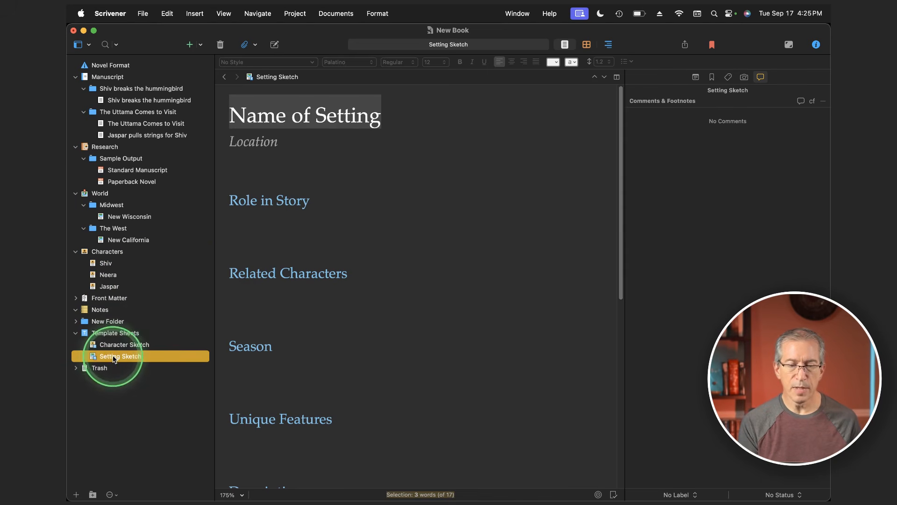
type("Region")
key("Return")
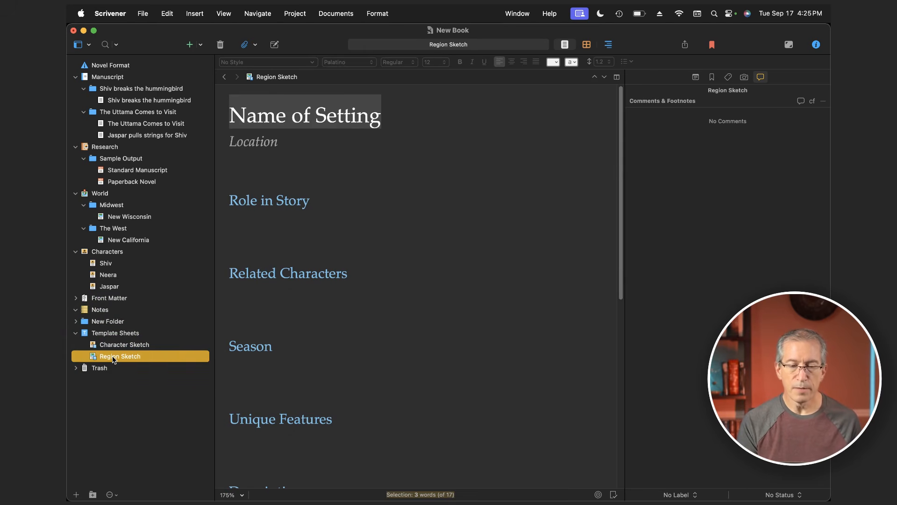
Duplicate the Region Sketch template and rename the copy "City Sketch"
right_click(113, 358)
left_click(150, 240)
left_click(134, 363)
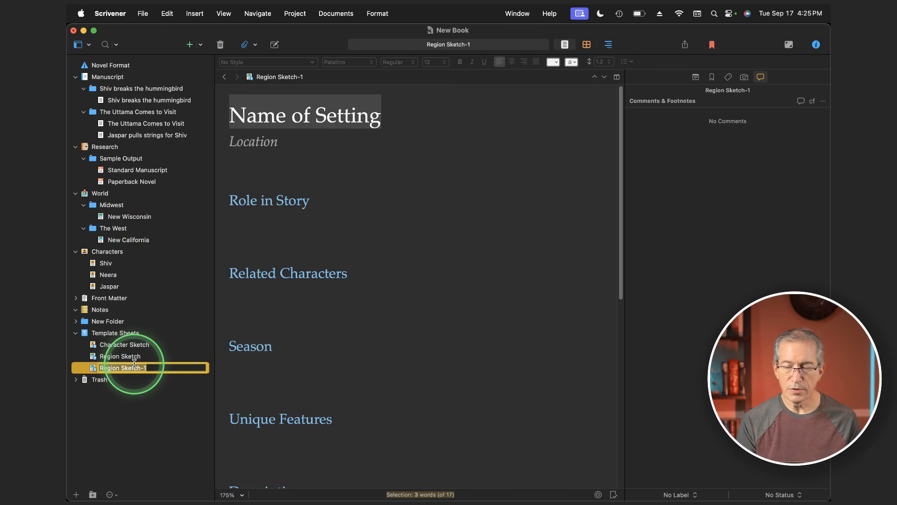
key("BackSpace")
left_click(121, 367)
double_click(114, 368)
type("City")
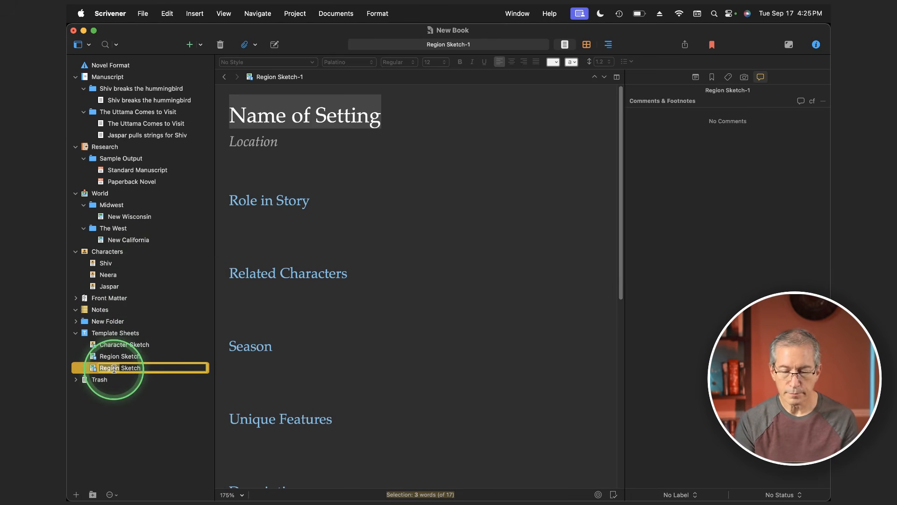
key("Return")
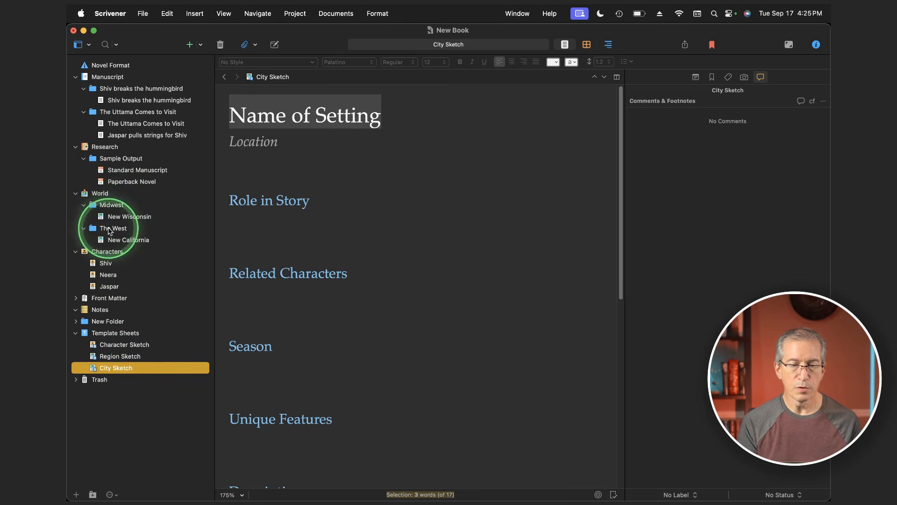
Add a document from the City Sketch template to the Midwest folder and name it "Milwaukee"
left_click(110, 207)
right_click(109, 208)
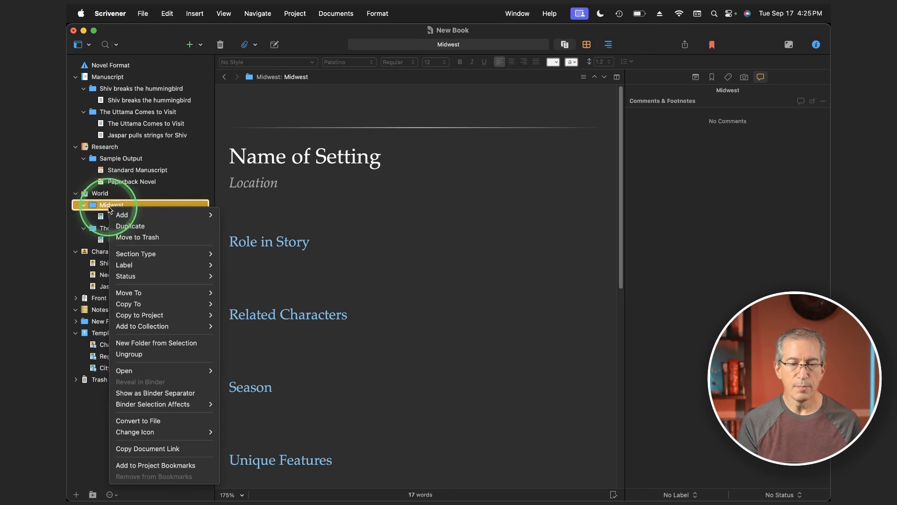
mouse_move(175, 215)
mouse_move(256, 236)
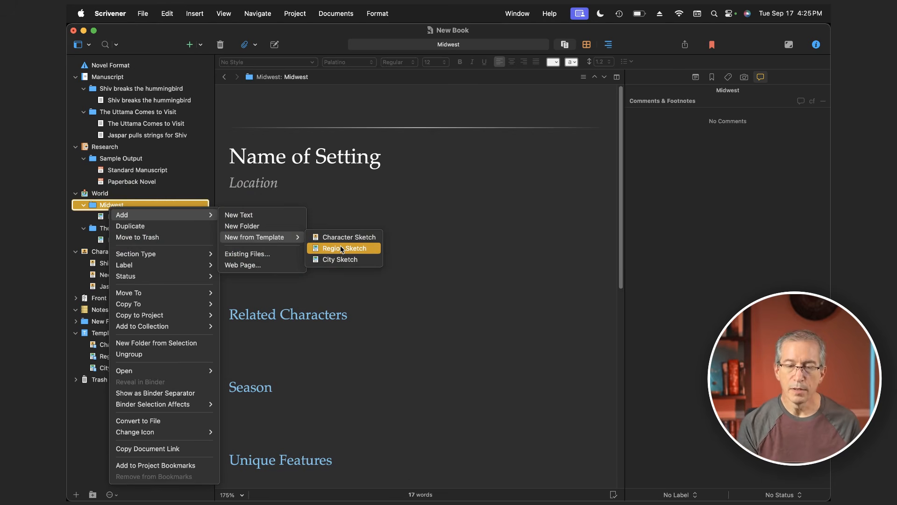
left_click(339, 259)
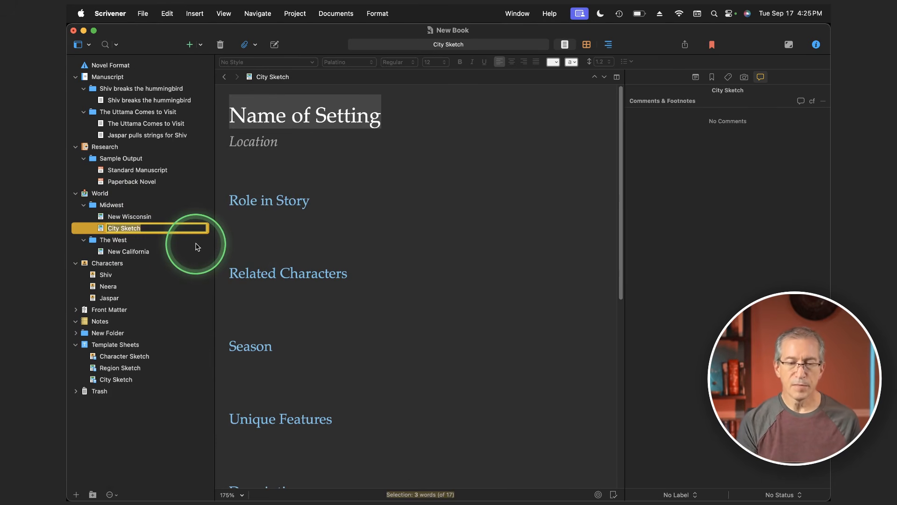
type("Milwaukee")
key("Return")
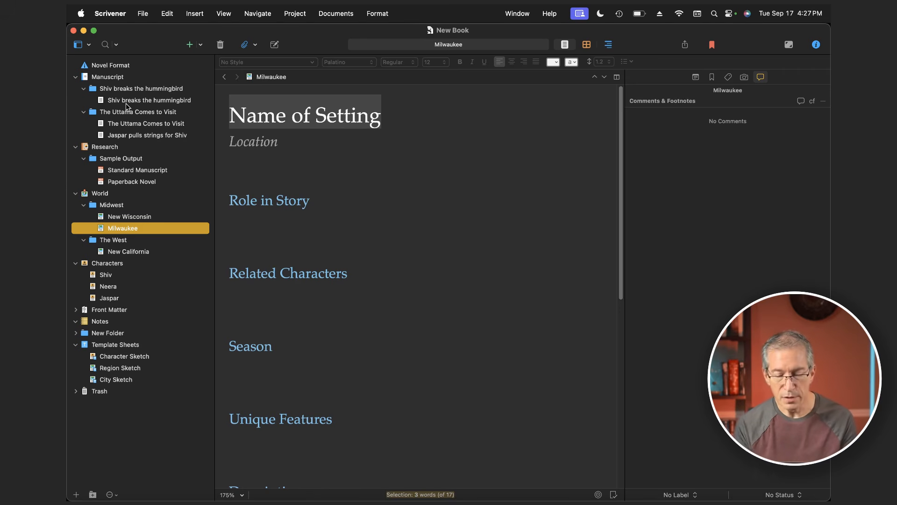
Switch to The Dragons of Deepwood Fen and Well of Ancients projects and examine how their manuscript folders are organized and color-coded
key("super+grave")
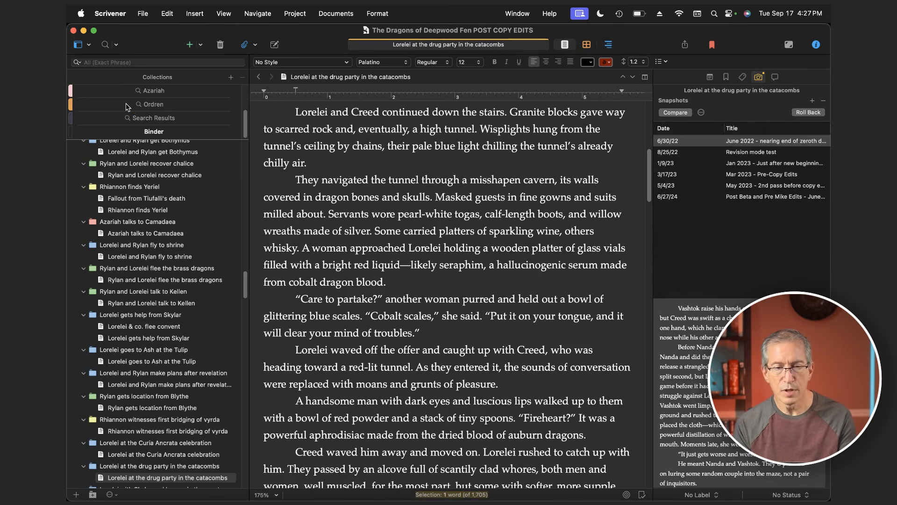
scroll(173, 182, "up", 20)
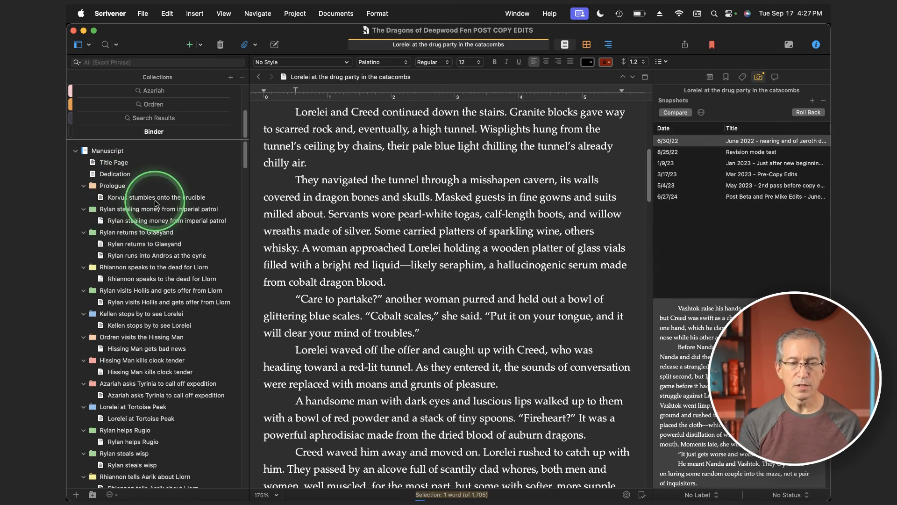
scroll(116, 209, "down", 3)
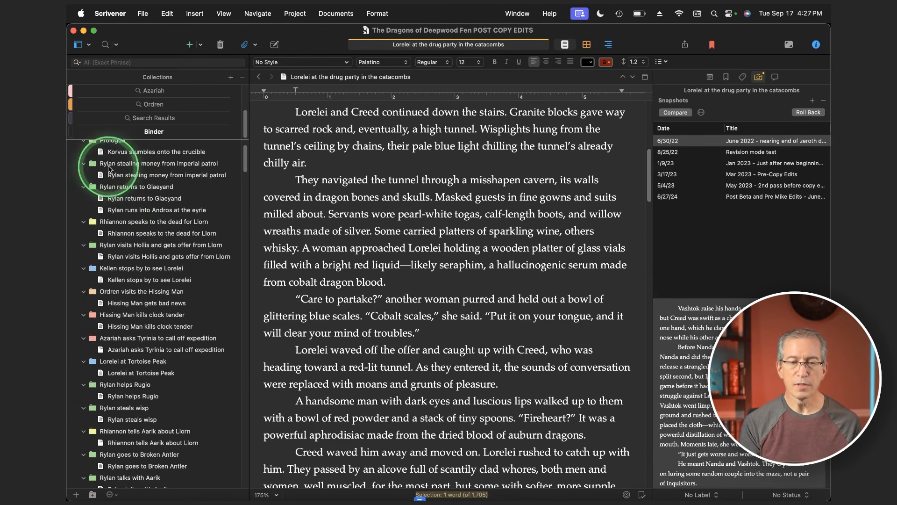
scroll(118, 228, "down", 1)
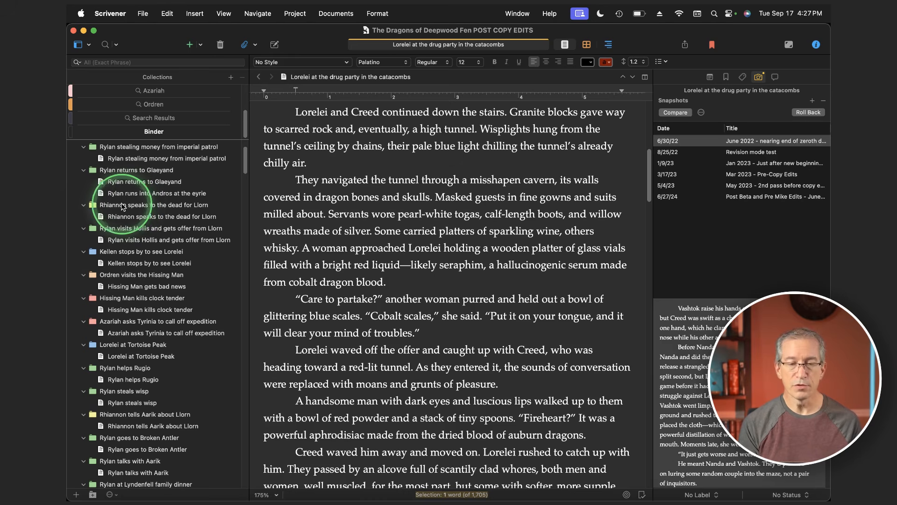
scroll(123, 208, "down", 2)
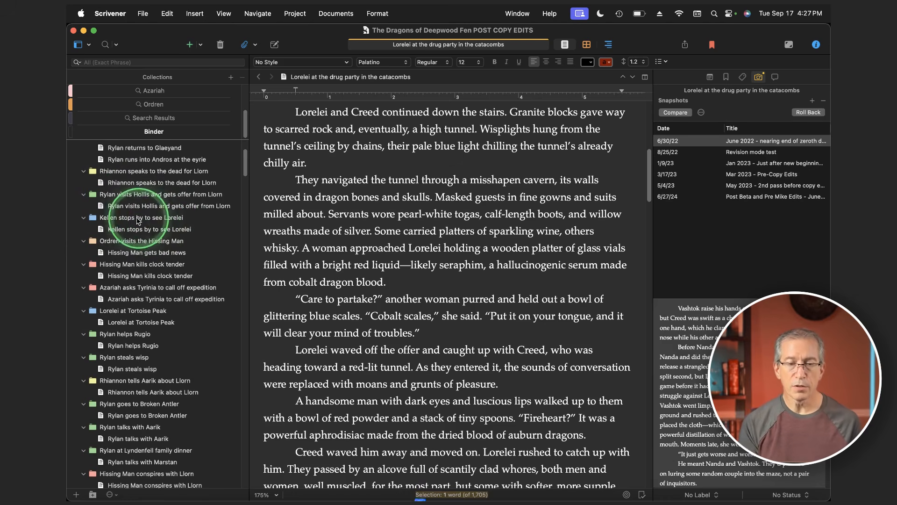
scroll(132, 228, "down", 1)
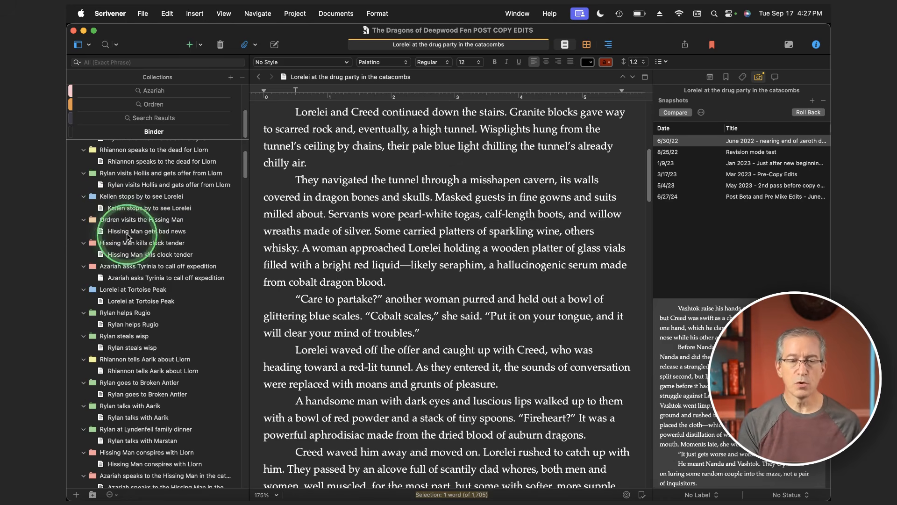
scroll(100, 200, "up", 3)
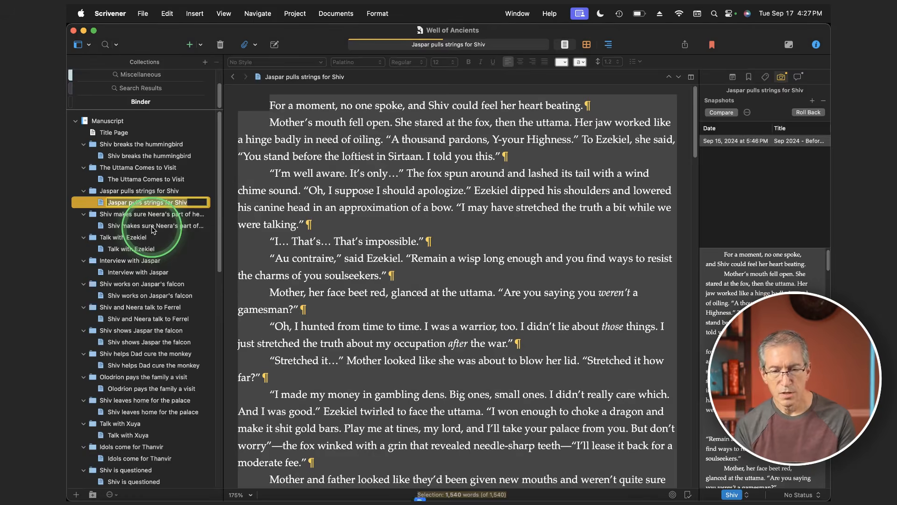
left_click(151, 226)
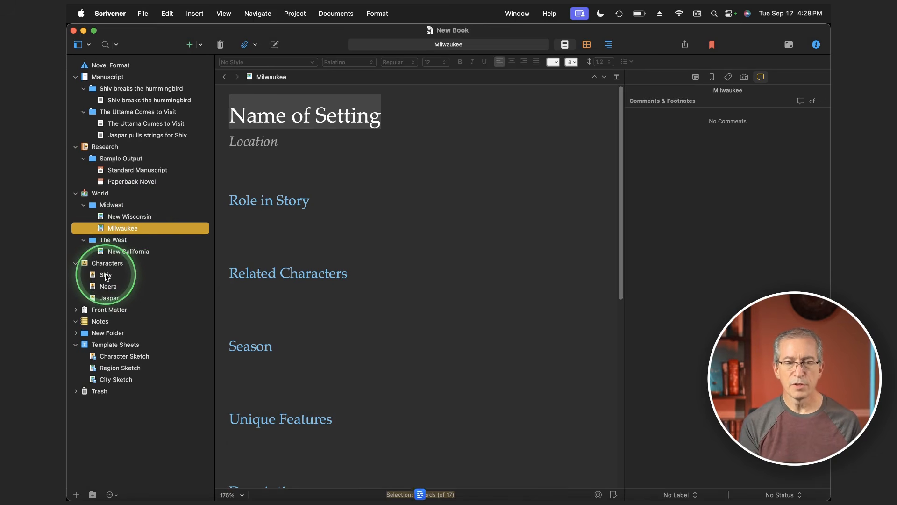
In the New Book project, add a manuscript folder named "Jaspar appears" after The Uttama Comes to Visit, containing a text document of the same name
left_click(103, 114)
right_click(106, 116)
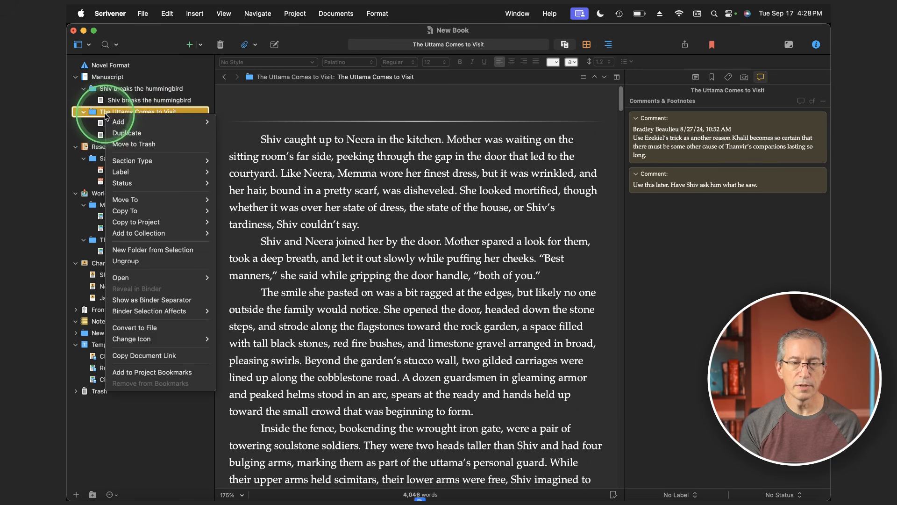
mouse_move(117, 122)
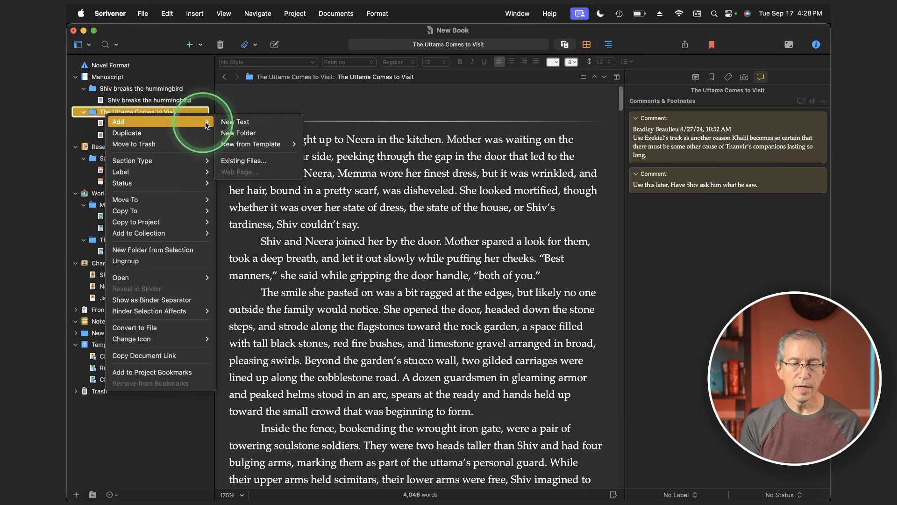
left_click(236, 133)
type("Jaspar appears")
key("Return")
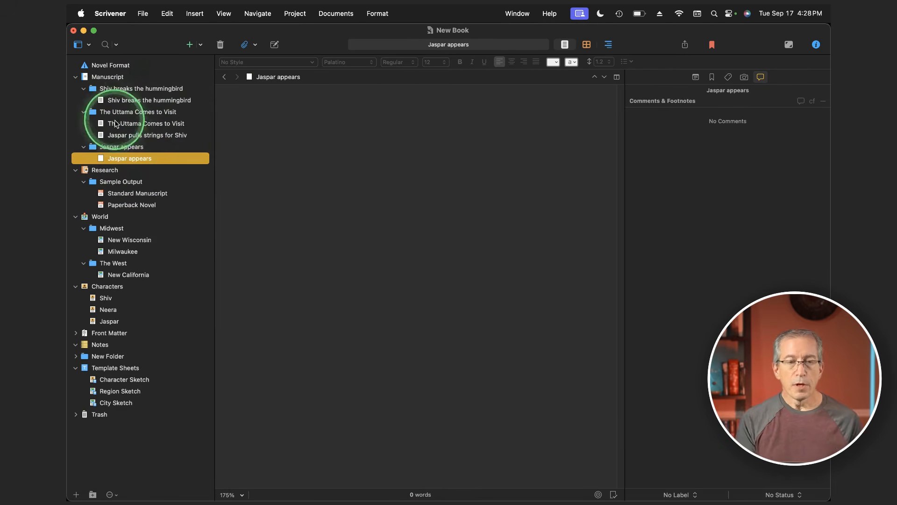
Edit the project's label list, replacing the default color labels with Shiv, Neera and Jaspar
left_click(106, 89)
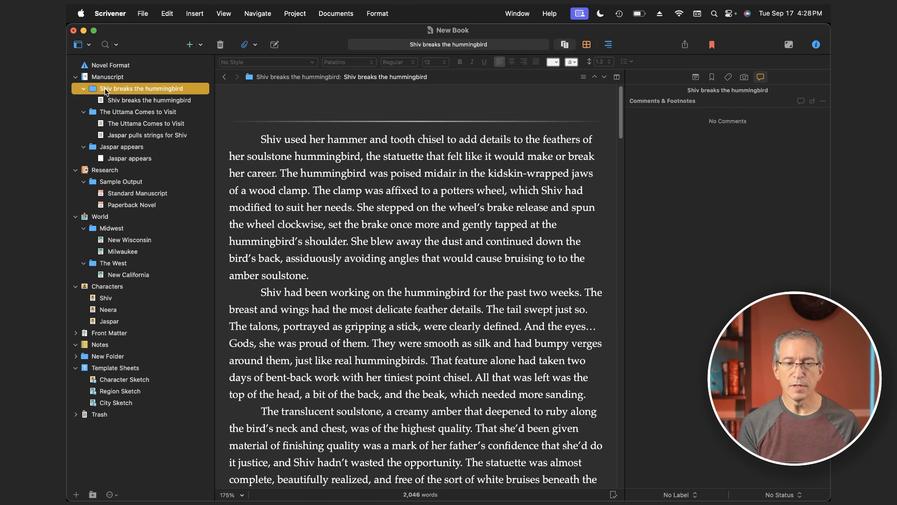
right_click(105, 90)
left_click(177, 146)
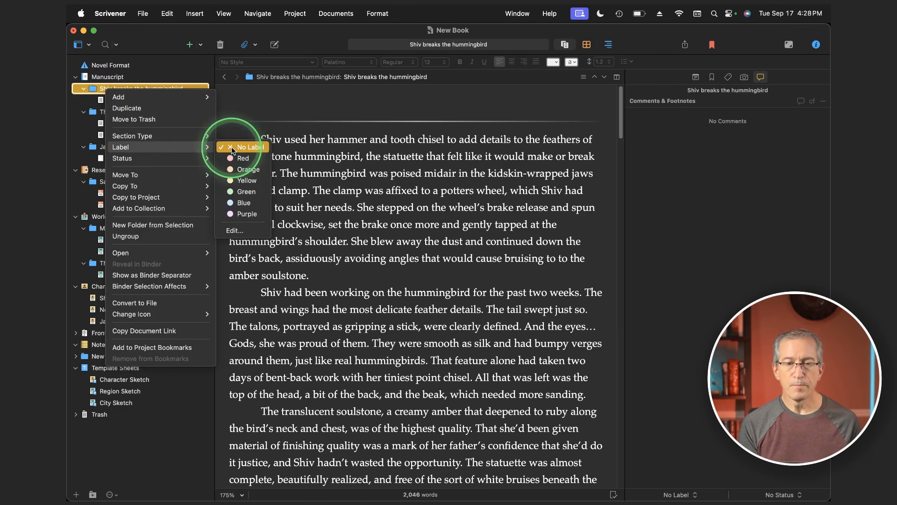
left_click(239, 213)
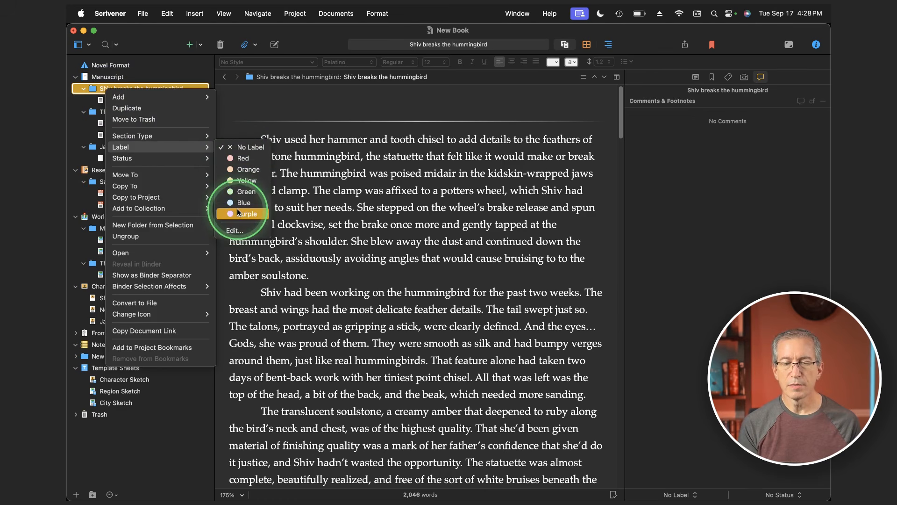
left_click(234, 231)
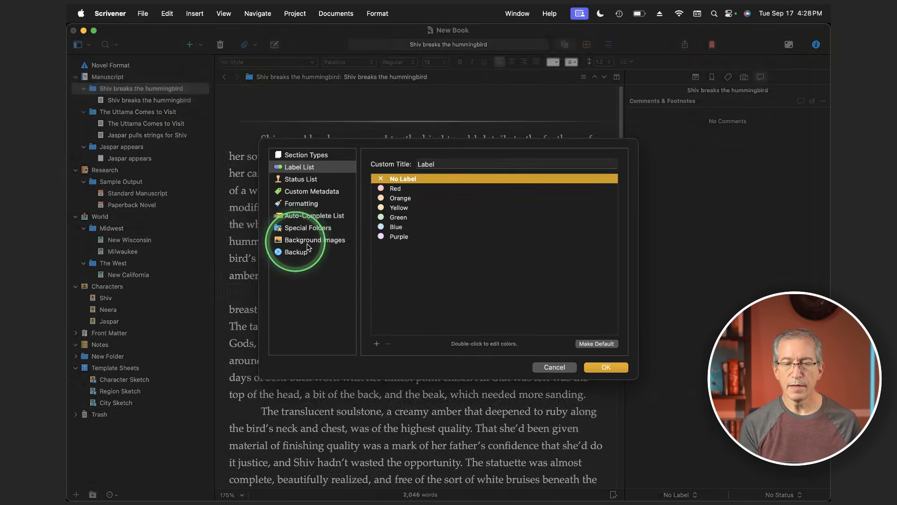
left_click(395, 195)
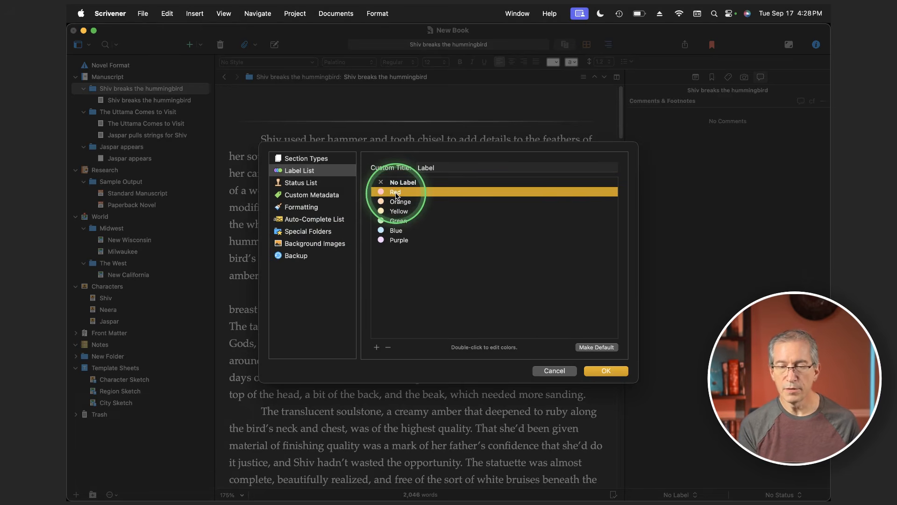
left_click(388, 346)
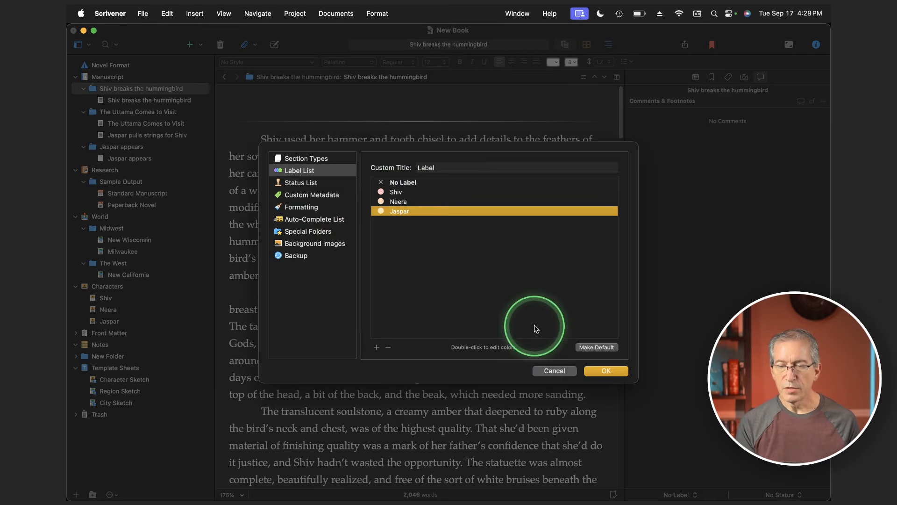
left_click(603, 371)
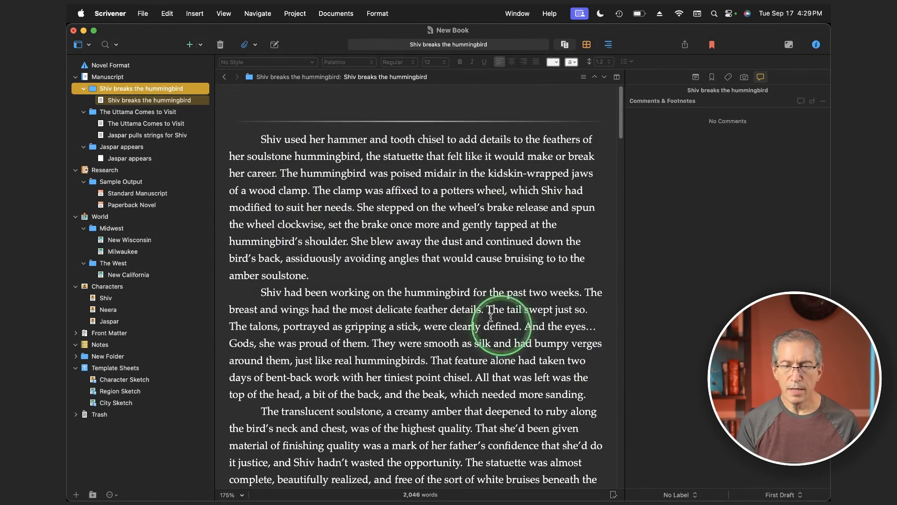
Assign the Shiv label to the Shiv breaks the hummingbird folder
right_click(145, 89)
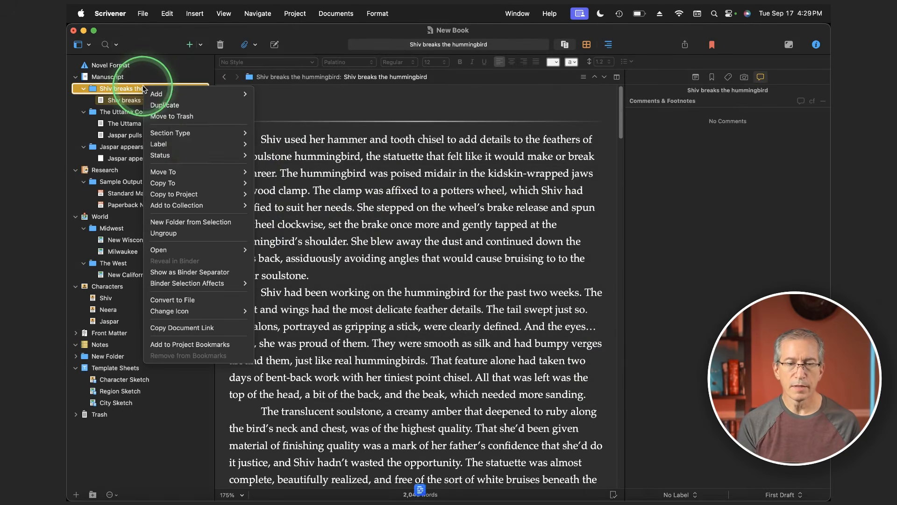
mouse_move(203, 148)
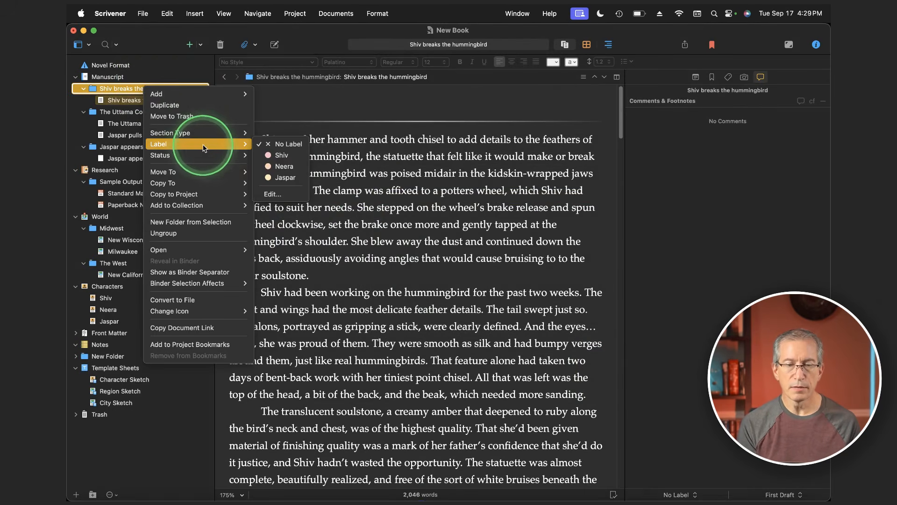
left_click(279, 156)
left_click(119, 92)
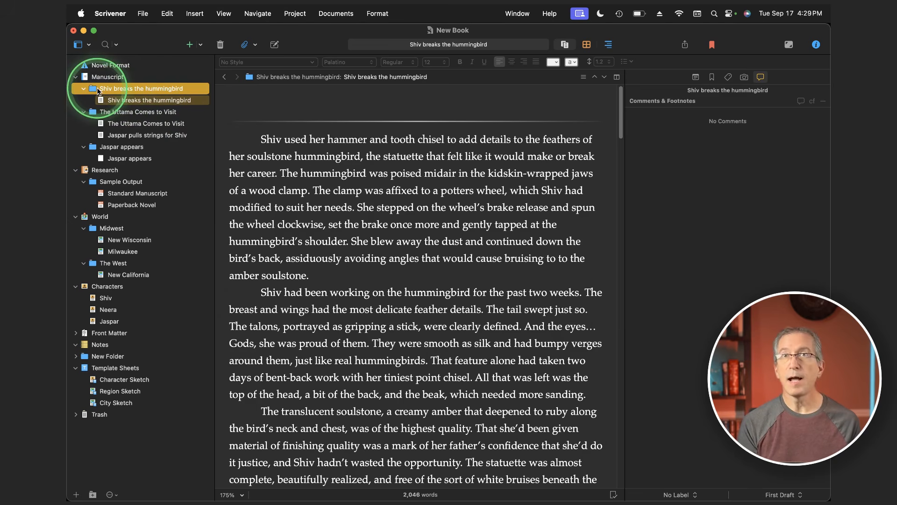
Turn on the display of label colors in the binder
left_click(224, 13)
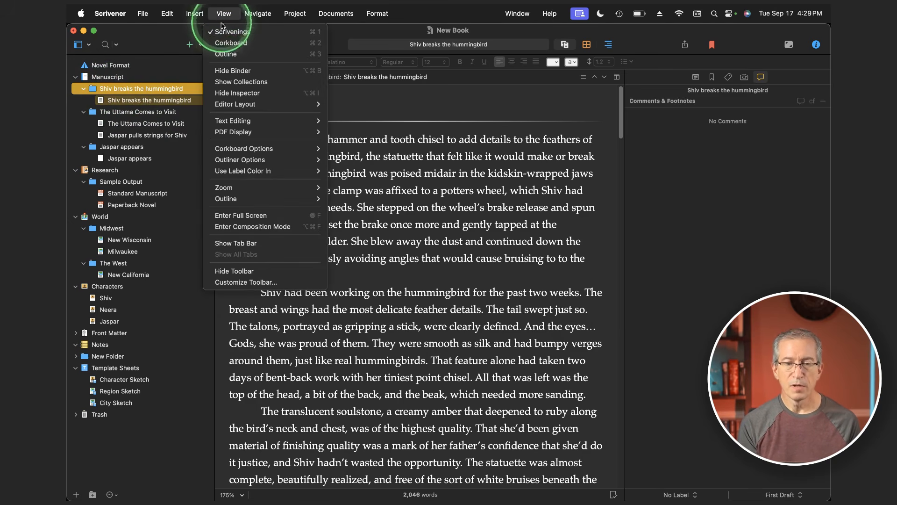
mouse_move(243, 161)
mouse_move(261, 173)
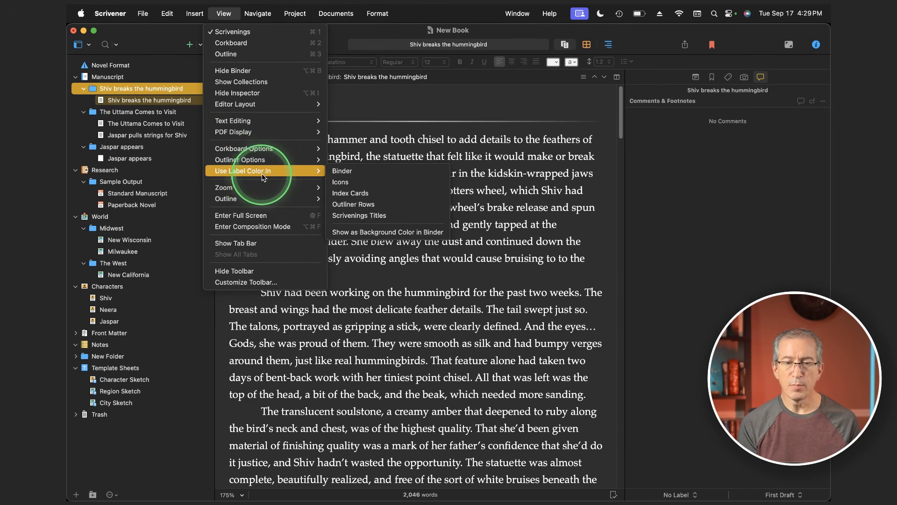
left_click(343, 185)
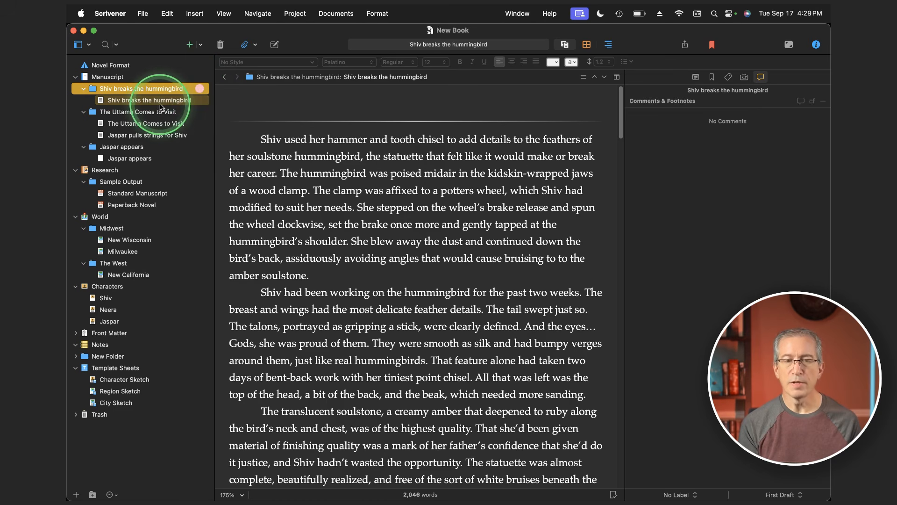
Turn on the use of label colors for document and folder icons
left_click(223, 14)
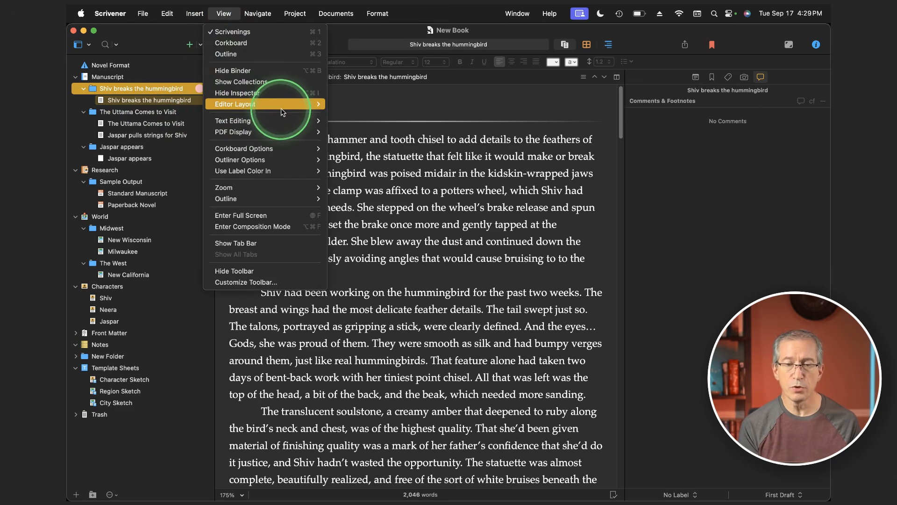
mouse_move(286, 105)
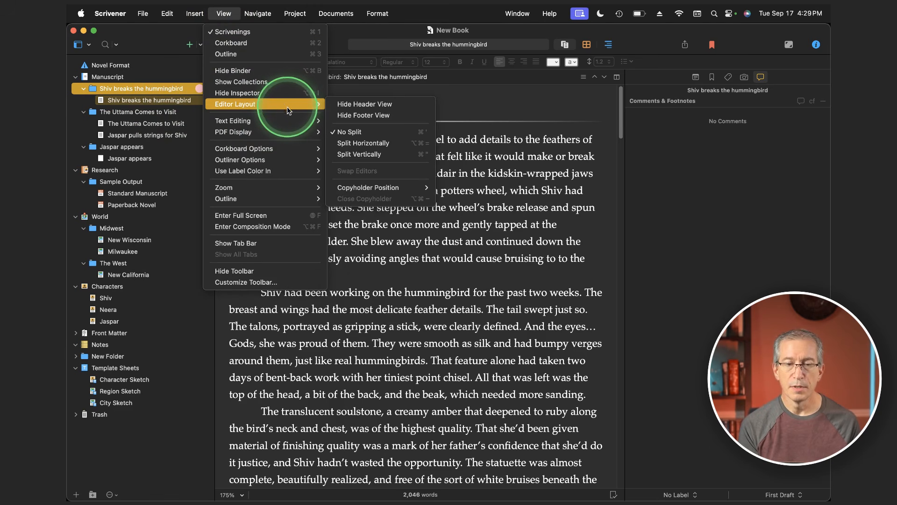
left_click(345, 181)
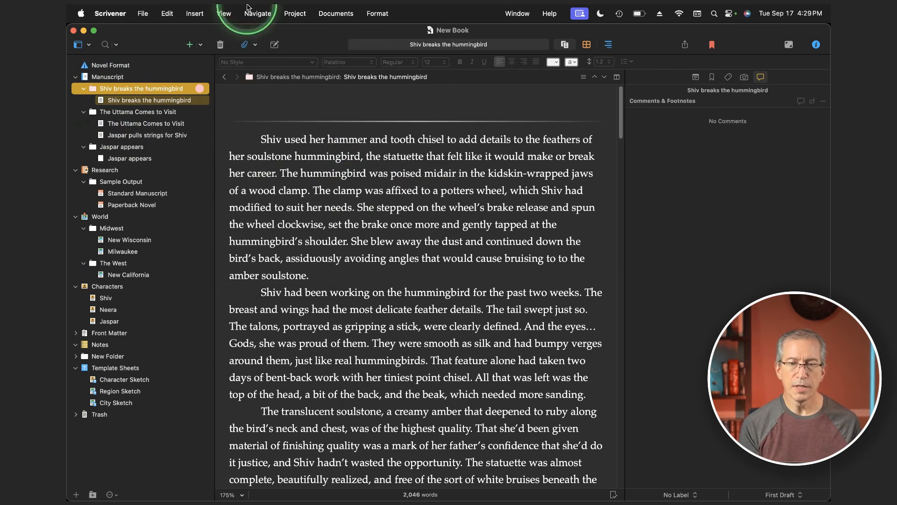
Turn off the binder's label color dots, leaving label colors enabled for icons
left_click(224, 13)
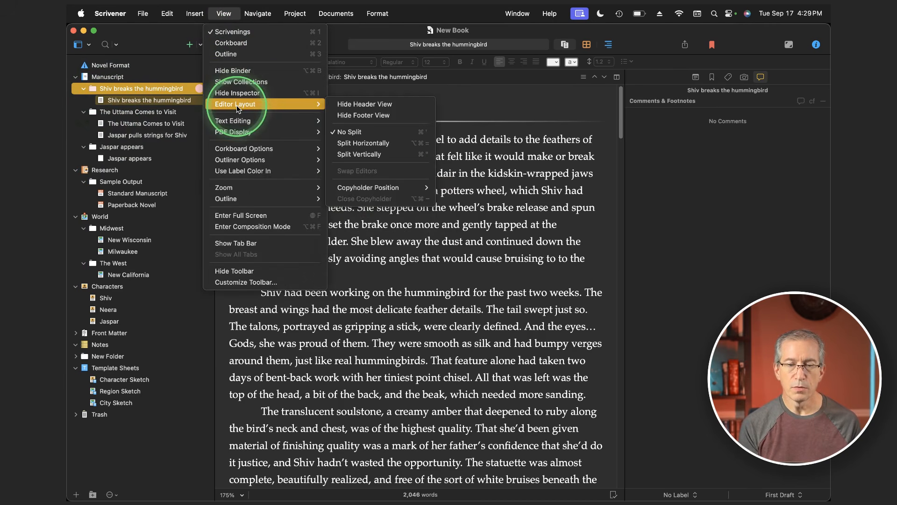
mouse_move(262, 170)
left_click(335, 171)
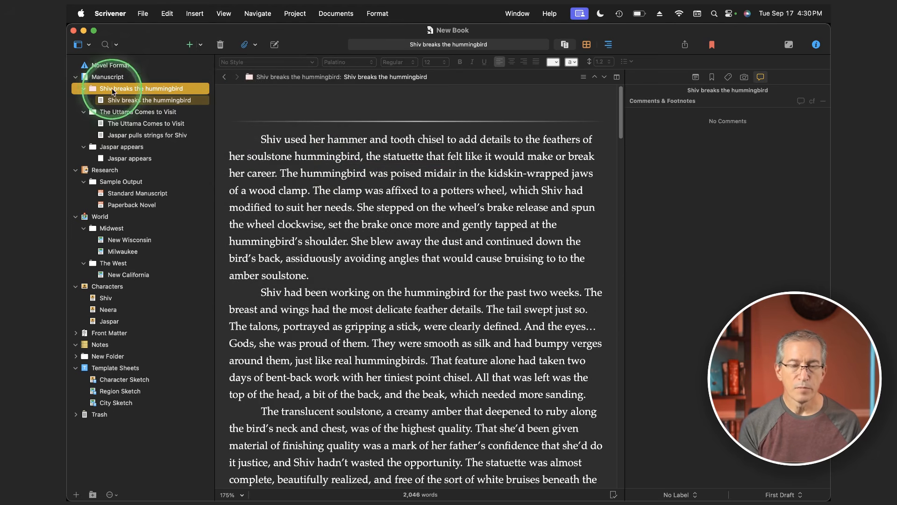
Assign the Neera label to The Uttama Comes to Visit folder and the Jaspar label to the Jaspar appears folder
right_click(117, 112)
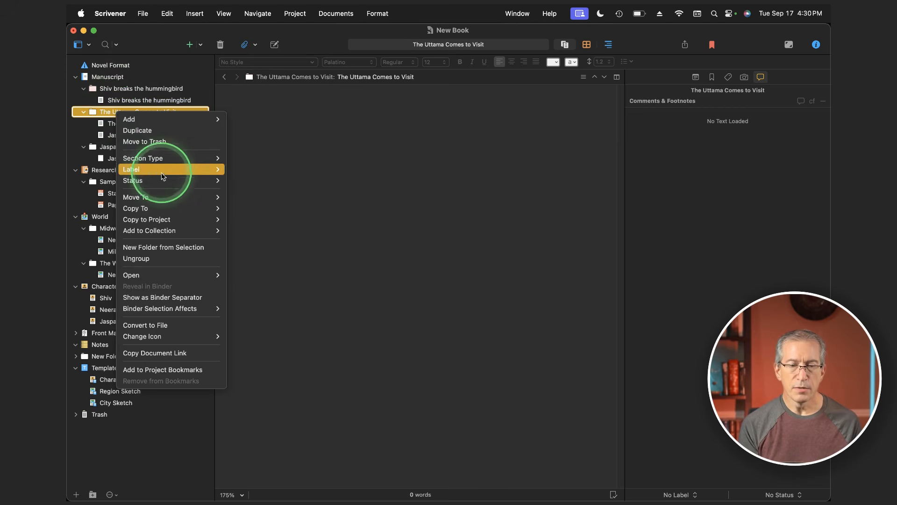
left_click(112, 150)
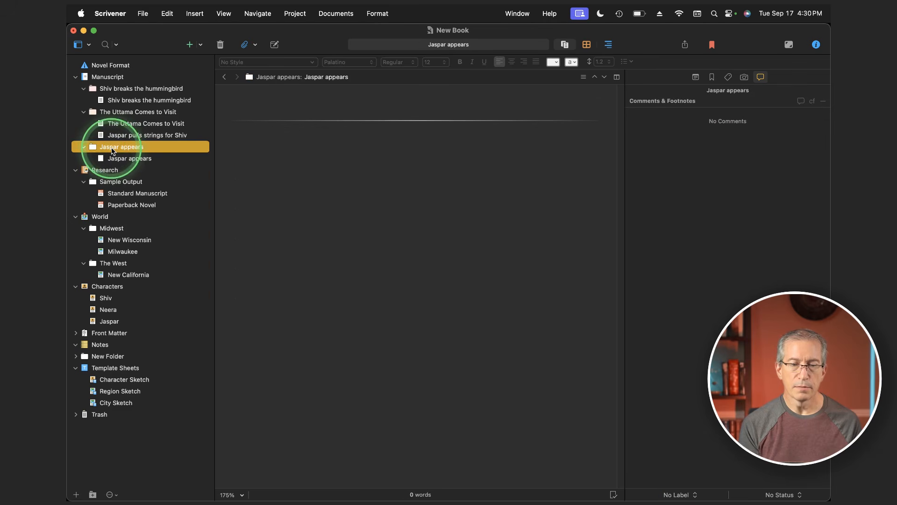
right_click(112, 150)
mouse_move(126, 202)
left_click(255, 238)
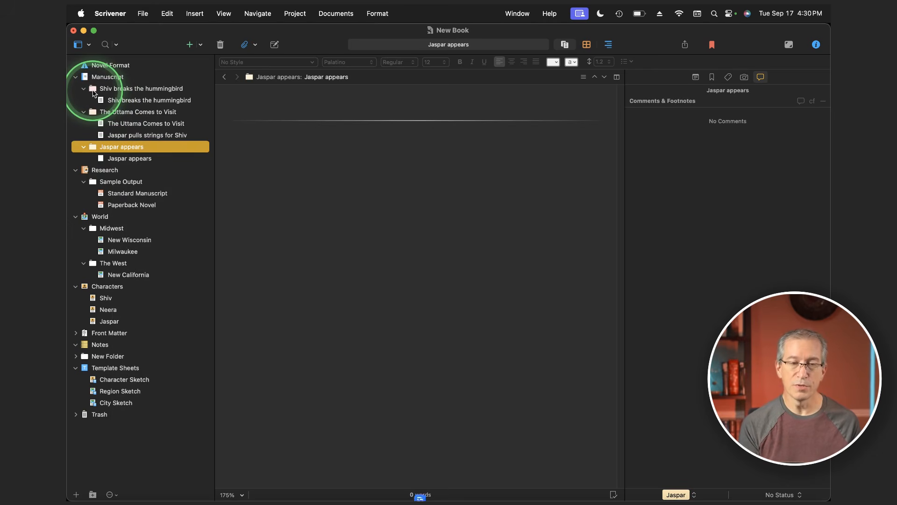
Edit the project's label list and change the Shiv label's color to blue
right_click(94, 92)
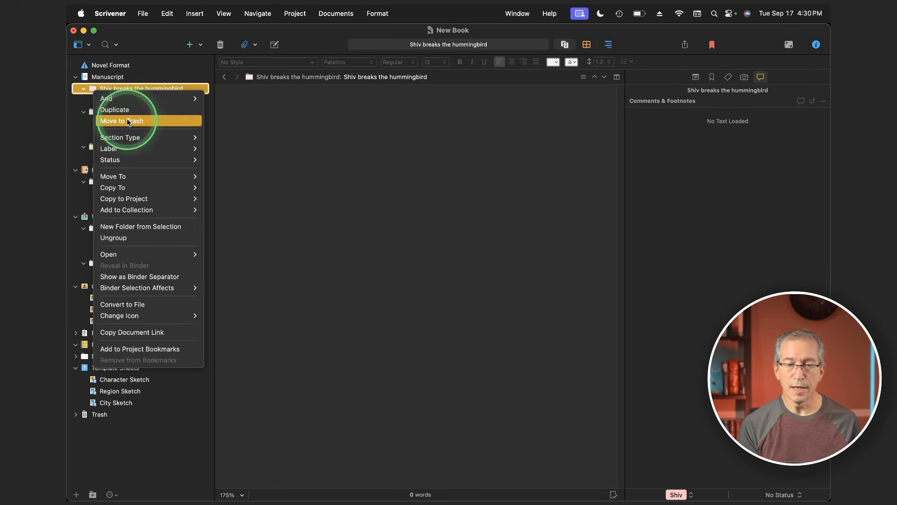
mouse_move(143, 136)
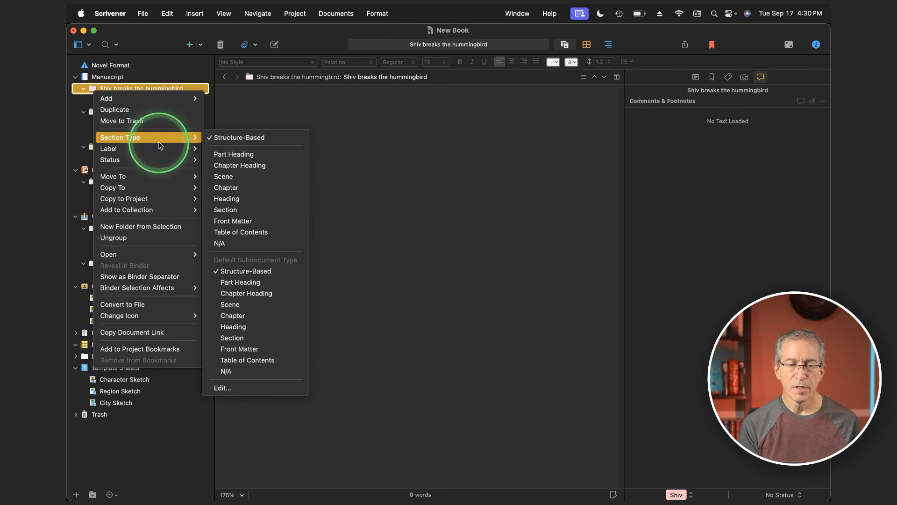
mouse_move(176, 148)
left_click(222, 198)
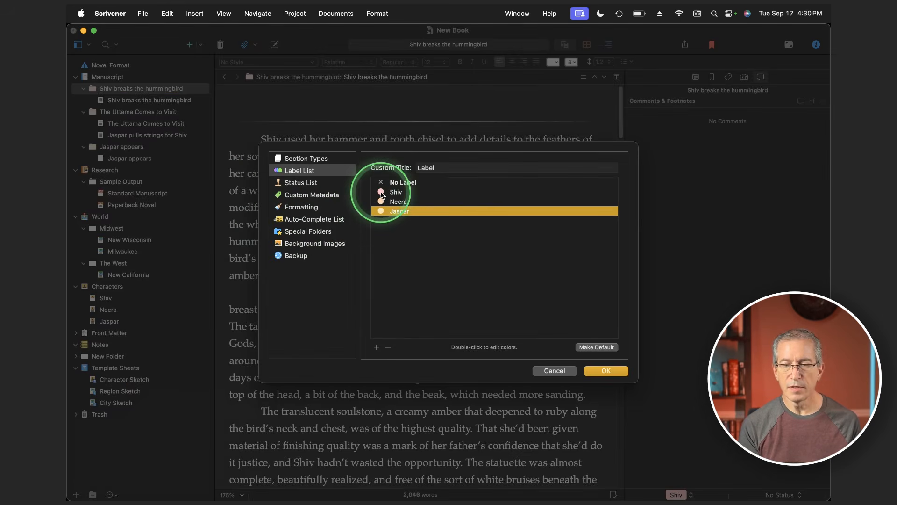
double_click(381, 192)
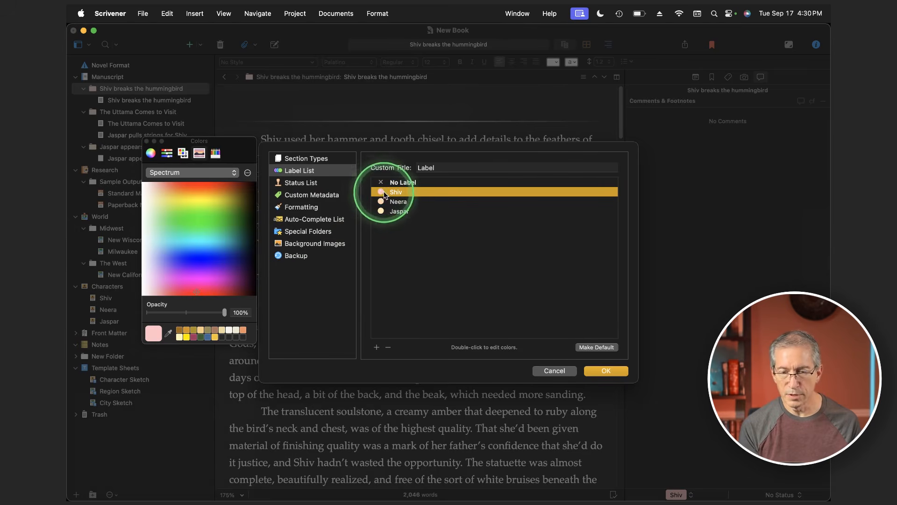
left_click(212, 260)
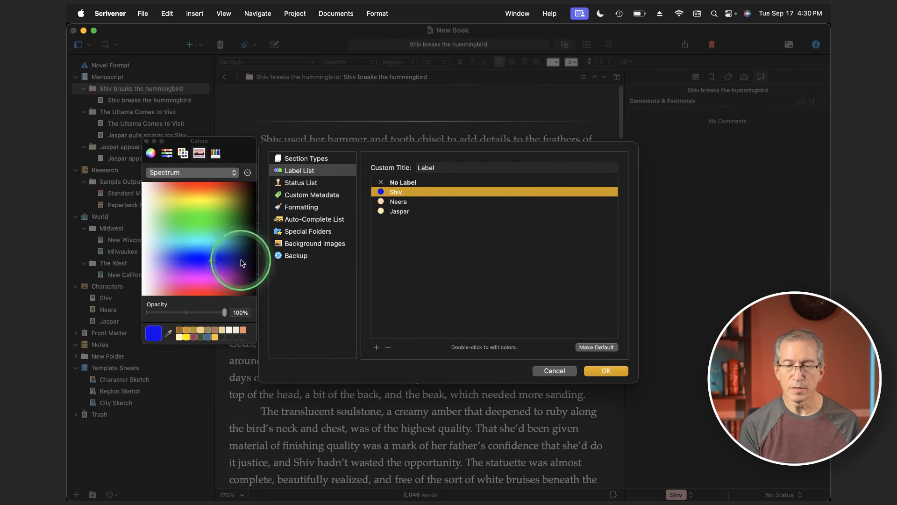
Change the Neera label's color to green and the Jaspar label's color to red, and apply the label settings
left_click(379, 202)
left_click(214, 229)
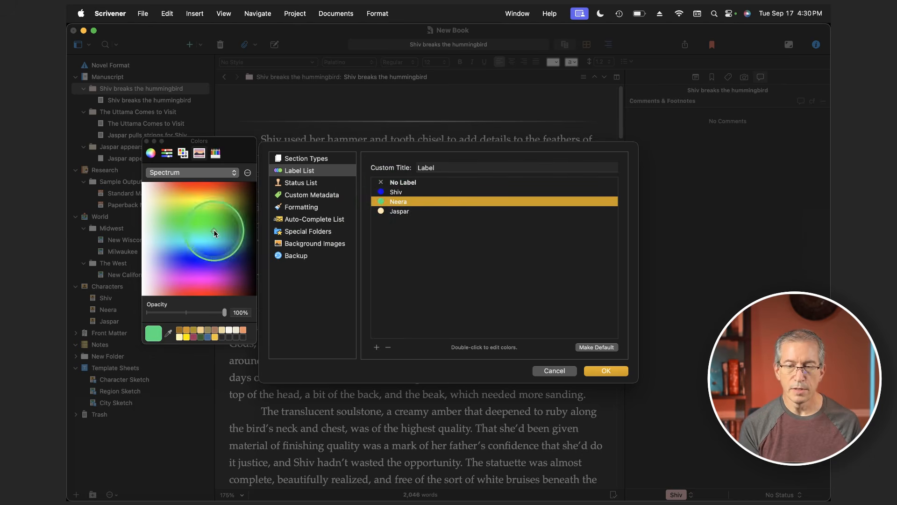
left_click(377, 211)
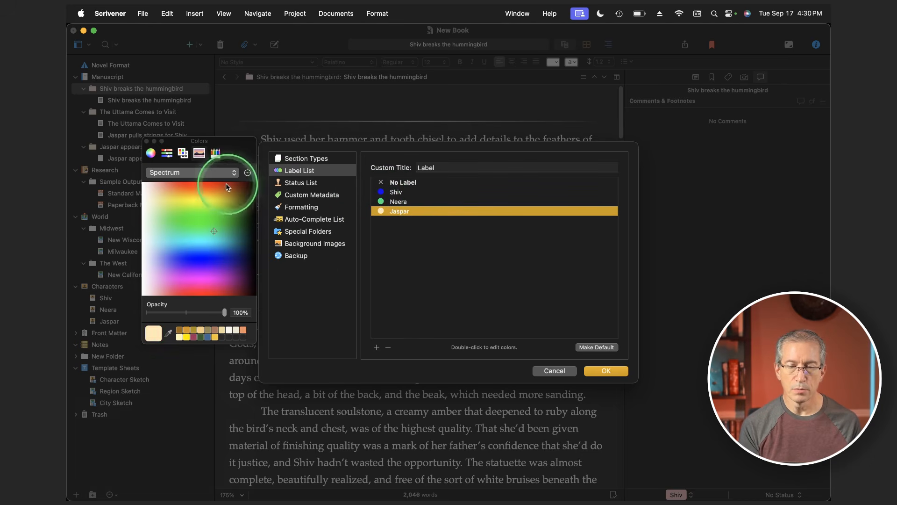
left_click(206, 291)
key("Return")
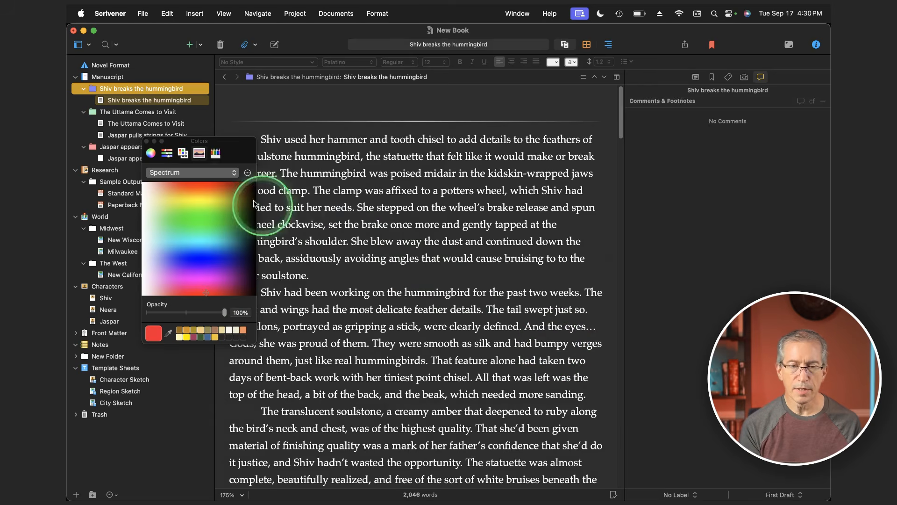
left_click(146, 141)
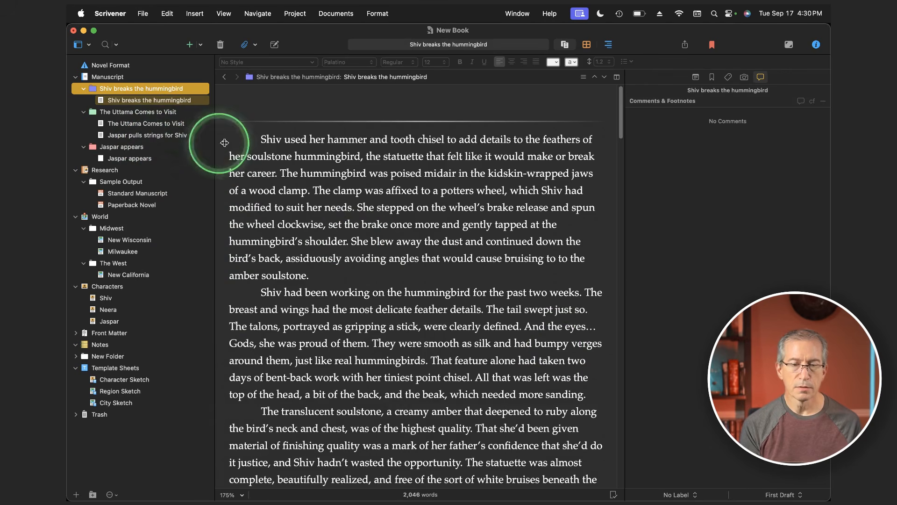
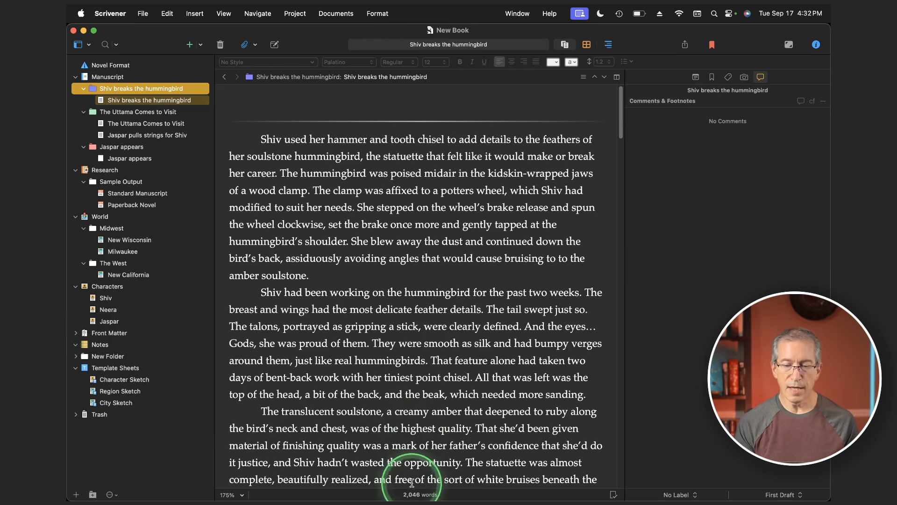
Select all manuscript folders and documents, from Shiv breaks the hummingbird through Jaspar appears, to check their combined word count
mouse_move(419, 496)
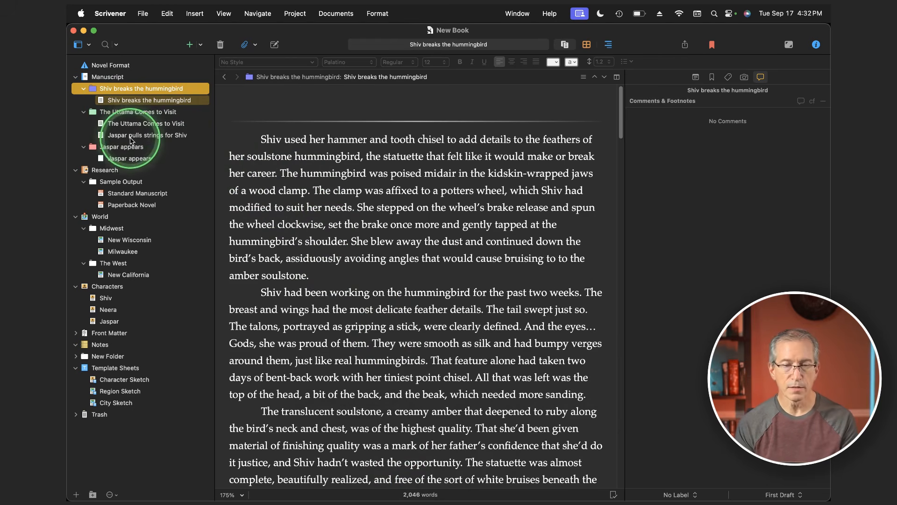
left_click(129, 158, "shift")
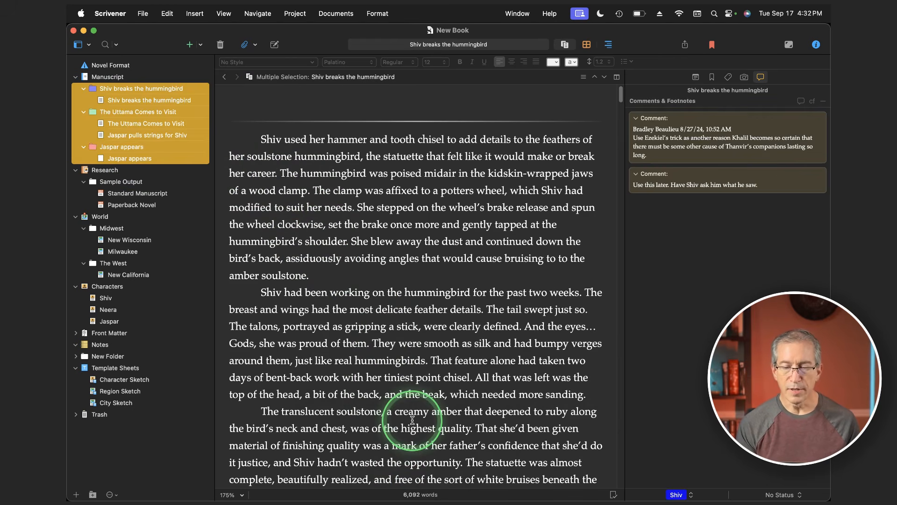
left_click(324, 199)
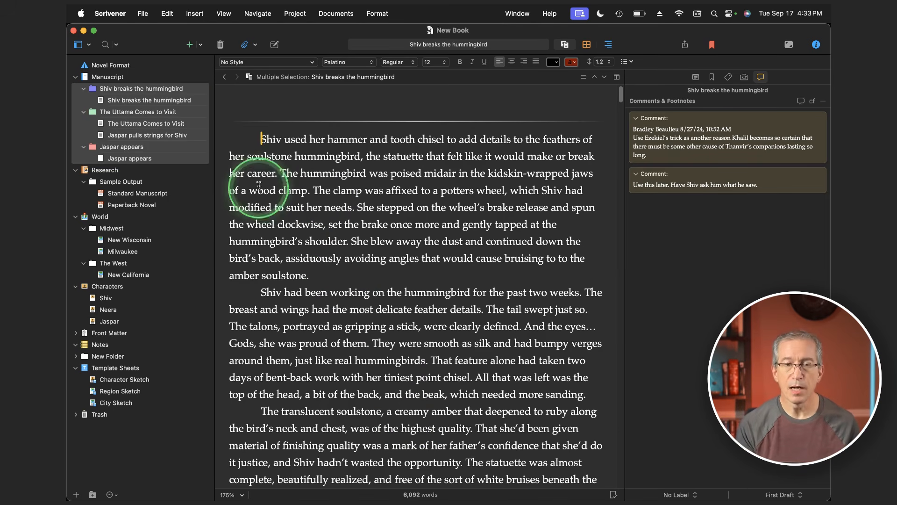
Set the project's manuscript target to 90,000 words
left_click(295, 14)
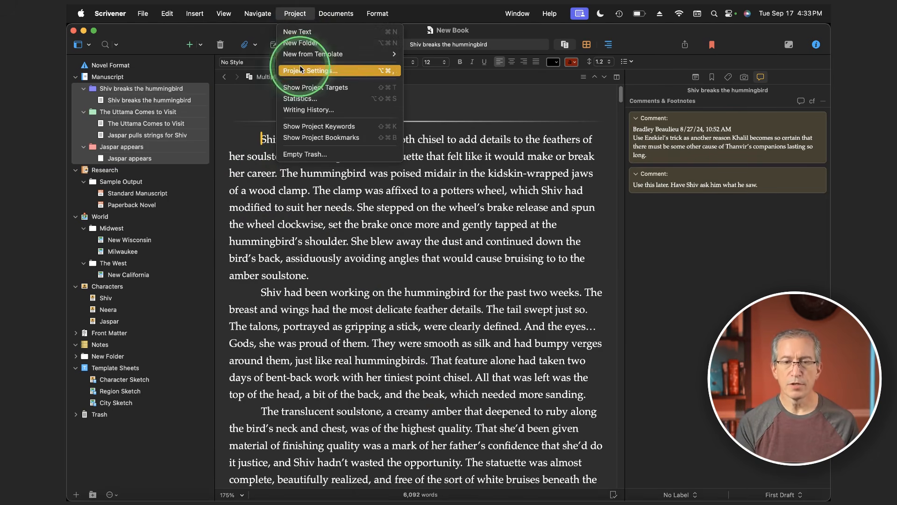
left_click(321, 87)
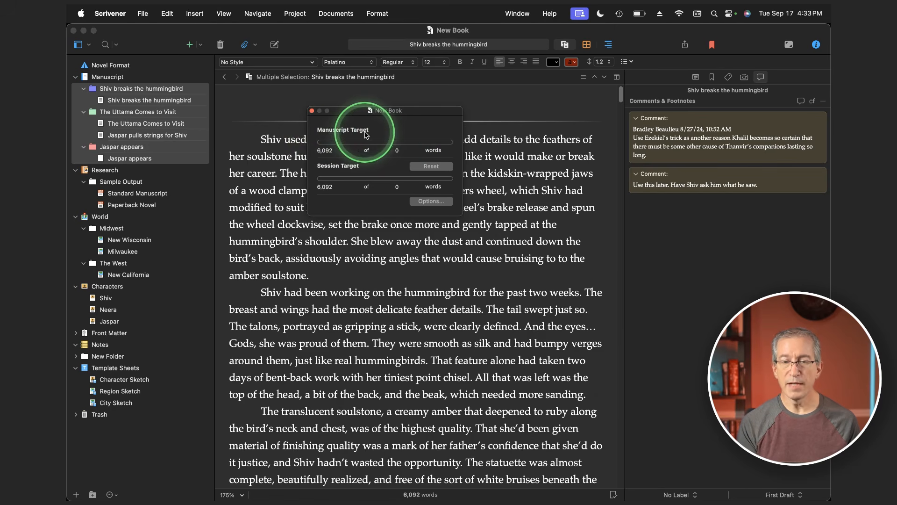
left_click(397, 150)
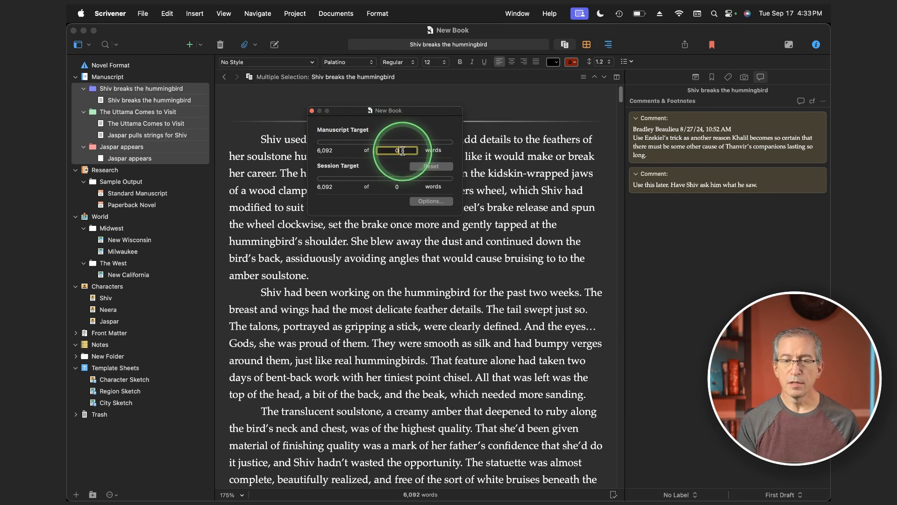
type("9")
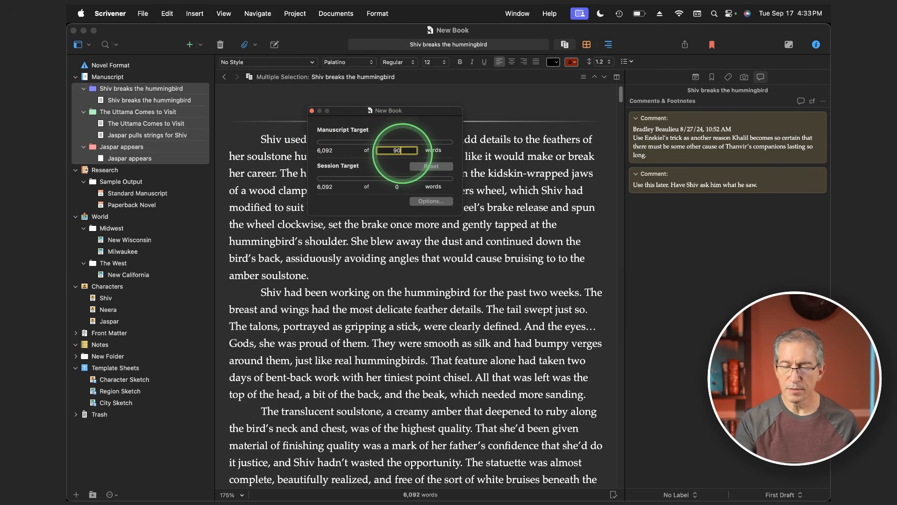
type("000")
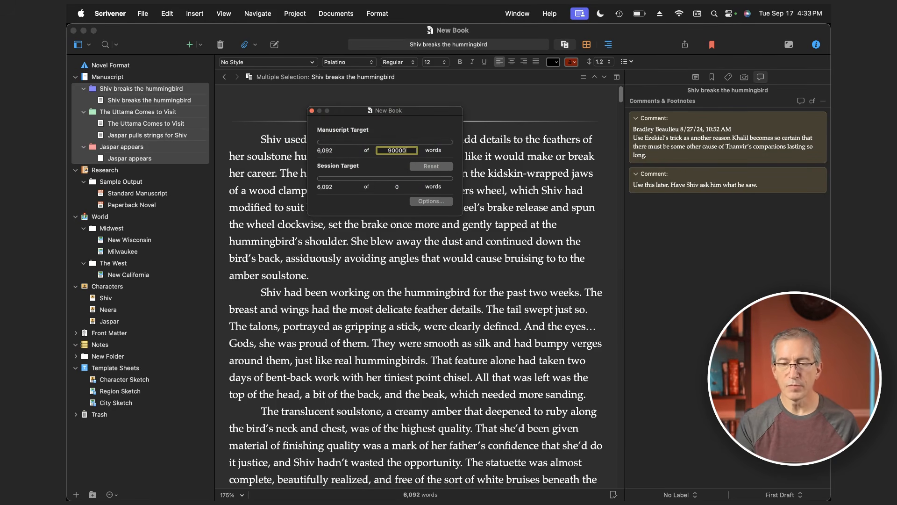
key("Return")
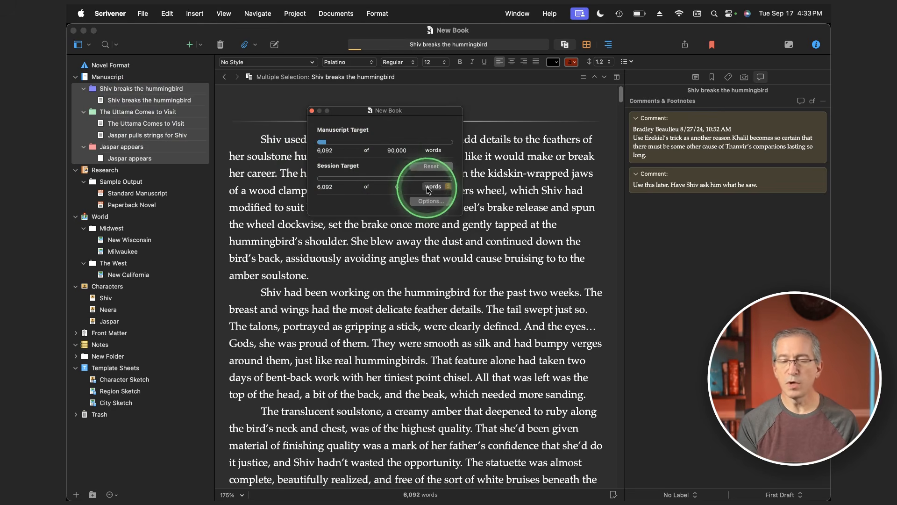
Keep words as the unit for both project targets and set the session target to 2,000
left_click(433, 150)
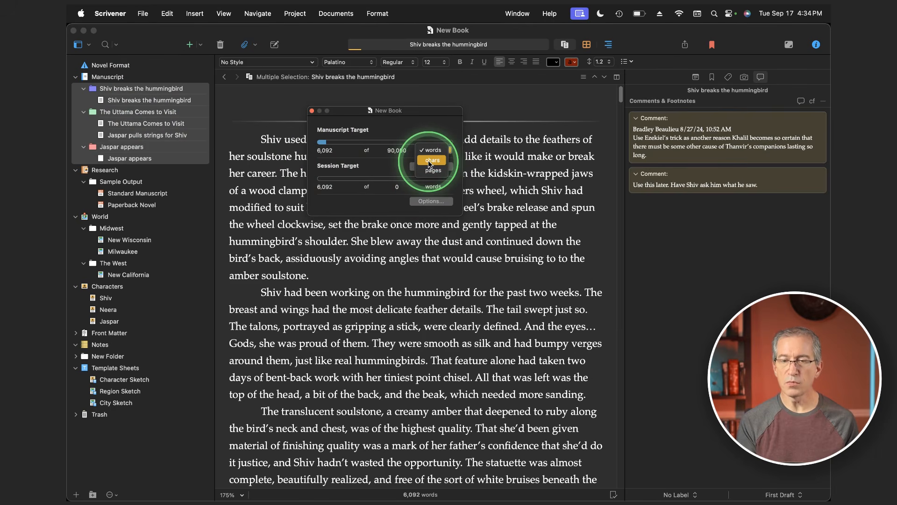
left_click(428, 149)
left_click(428, 186)
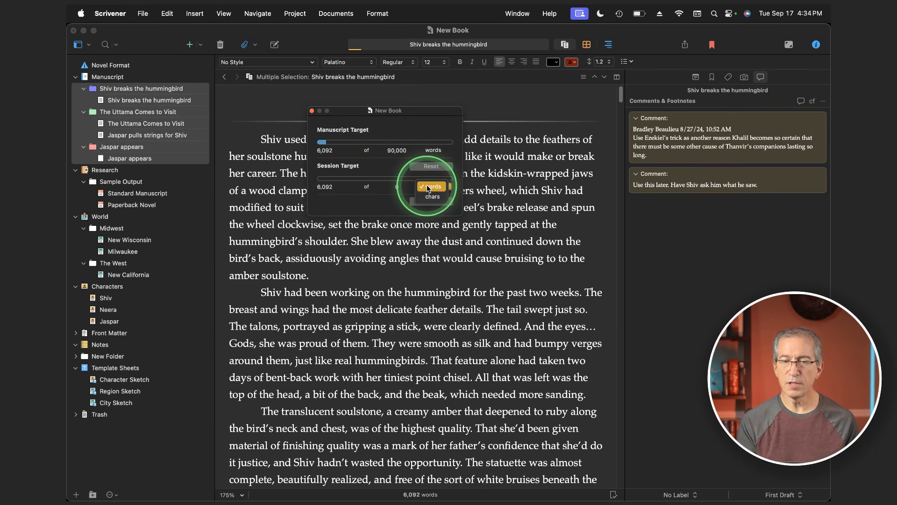
left_click(427, 188)
double_click(397, 186)
type("2000")
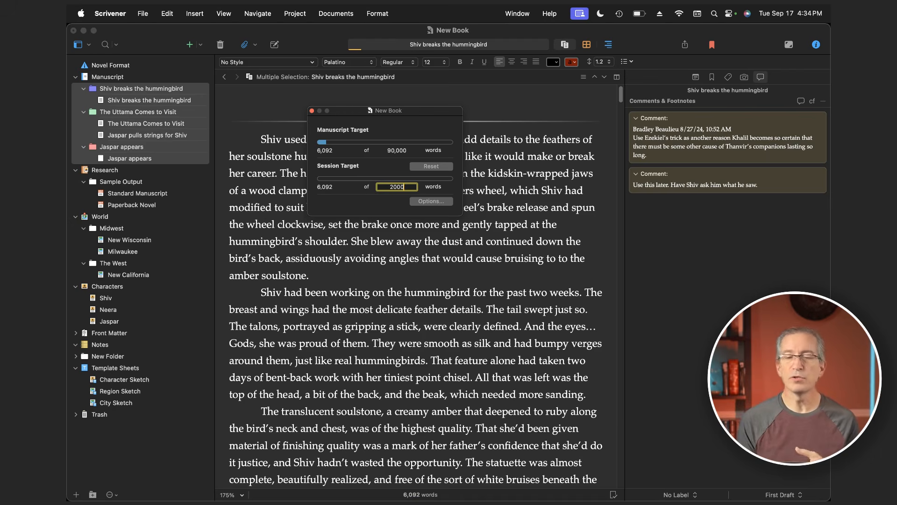
left_click(397, 196)
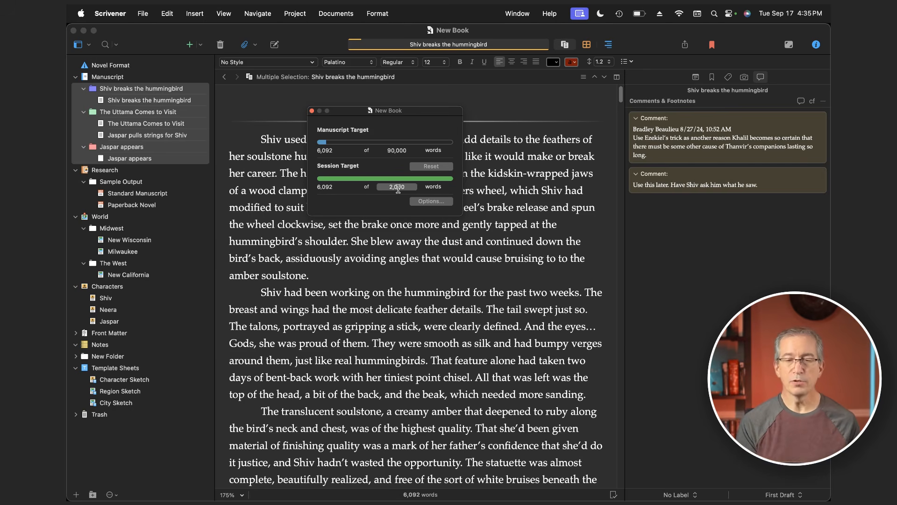
Review the draft target options and the session target options, including when the session count resets
left_click(401, 204)
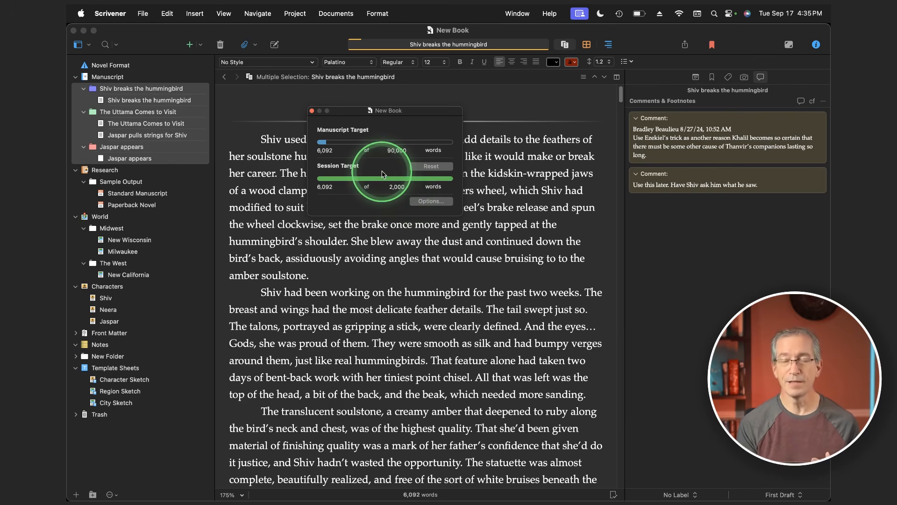
left_click(428, 201)
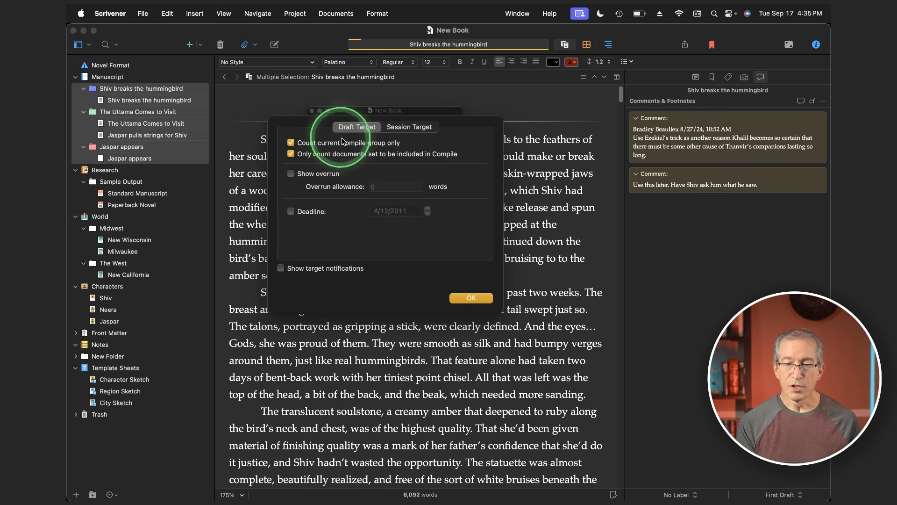
left_click(420, 131)
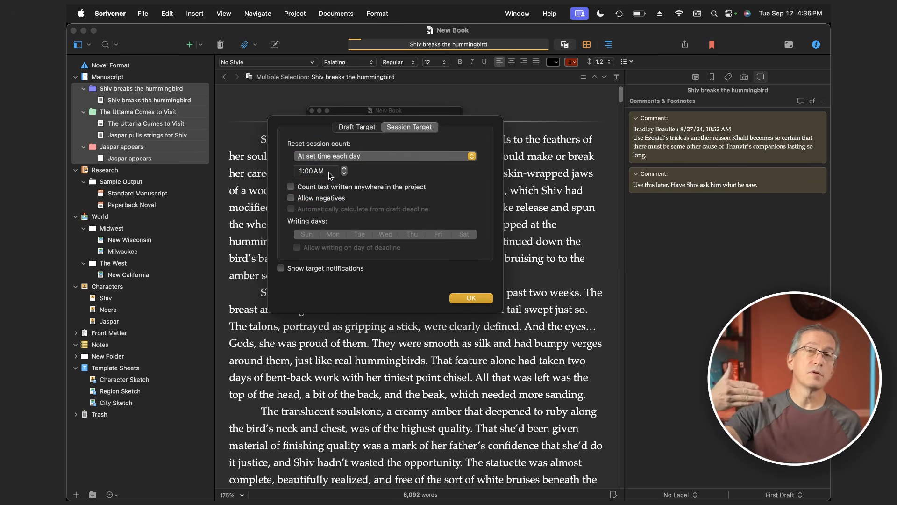
Examine the project's writing history by month and day, including the average words written per day
left_click(294, 13)
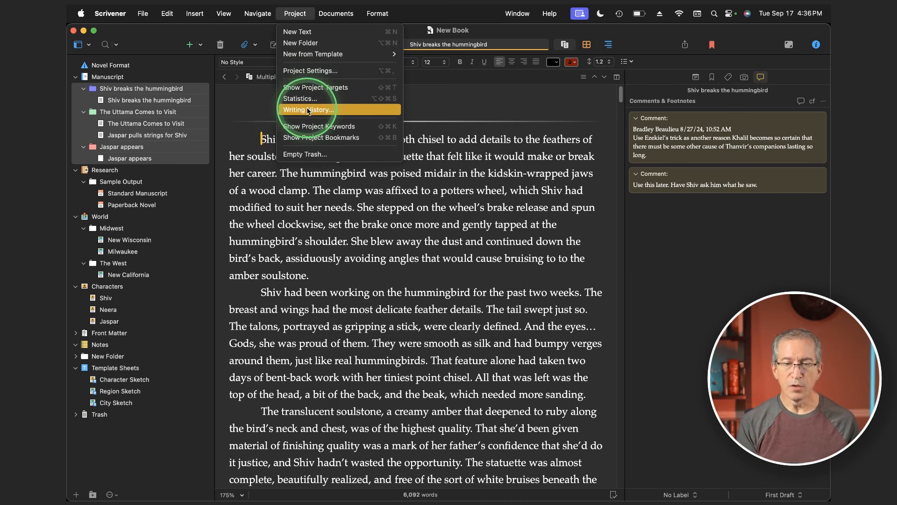
left_click(306, 109)
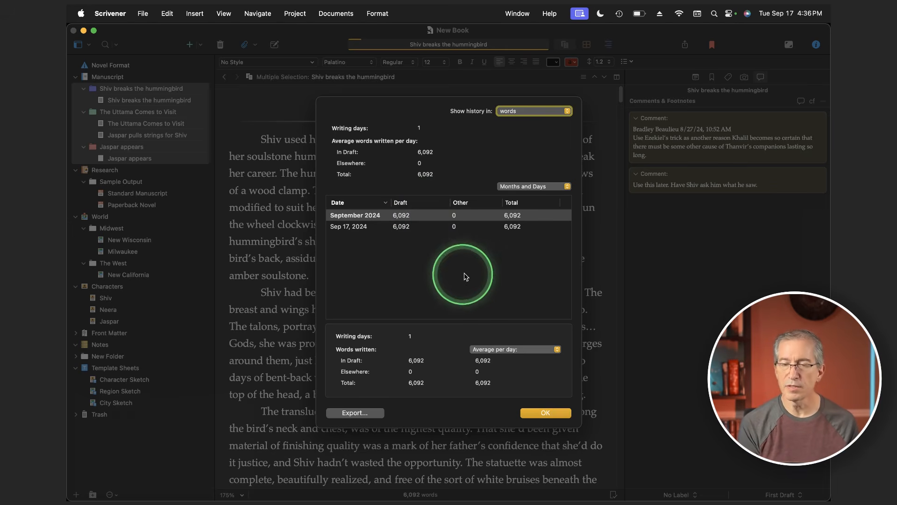
left_click(546, 412)
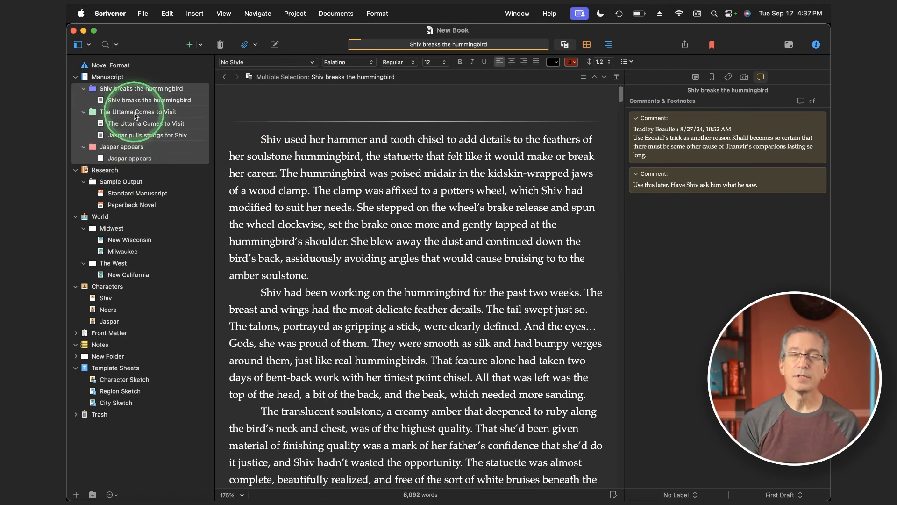
Split the editor vertically so the selected manuscript documents show in two side-by-side panes
left_click(341, 207)
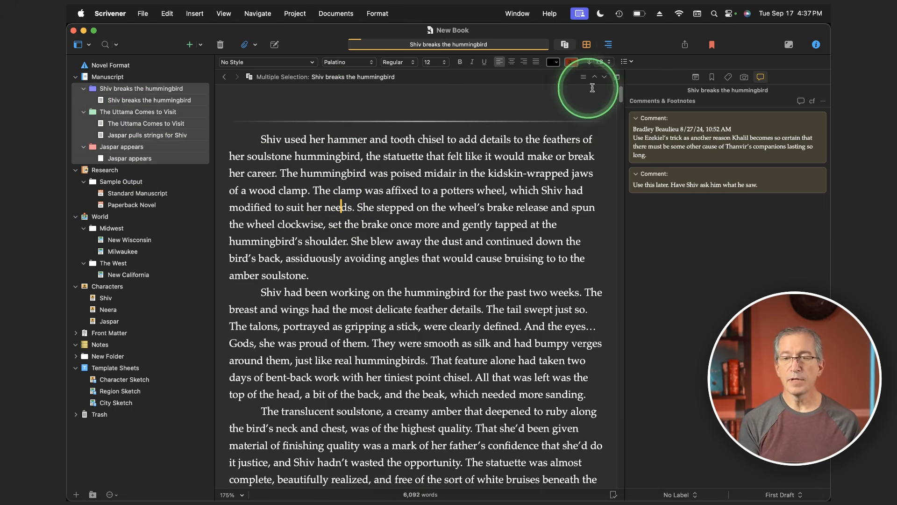
left_click(529, 169)
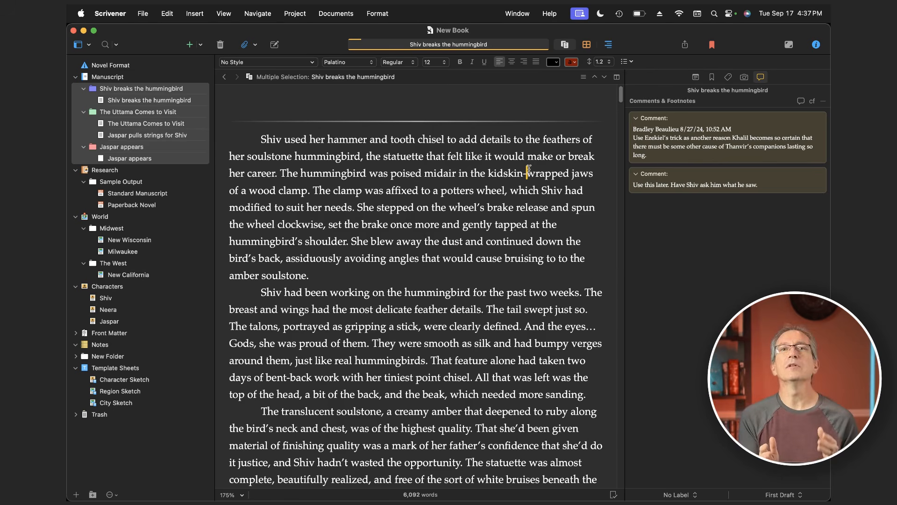
left_click(616, 76)
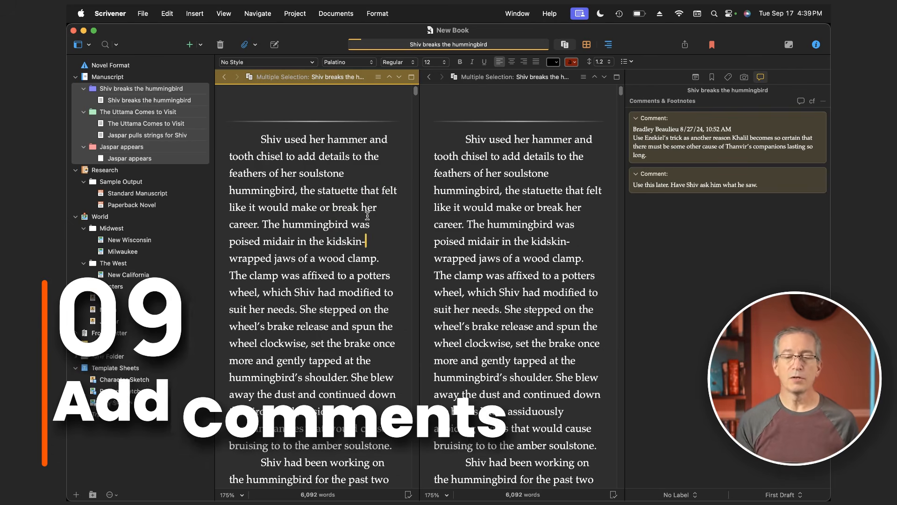
Return the editor to a single pane and attach a new comment to the manuscript's opening sentence
left_click(411, 76)
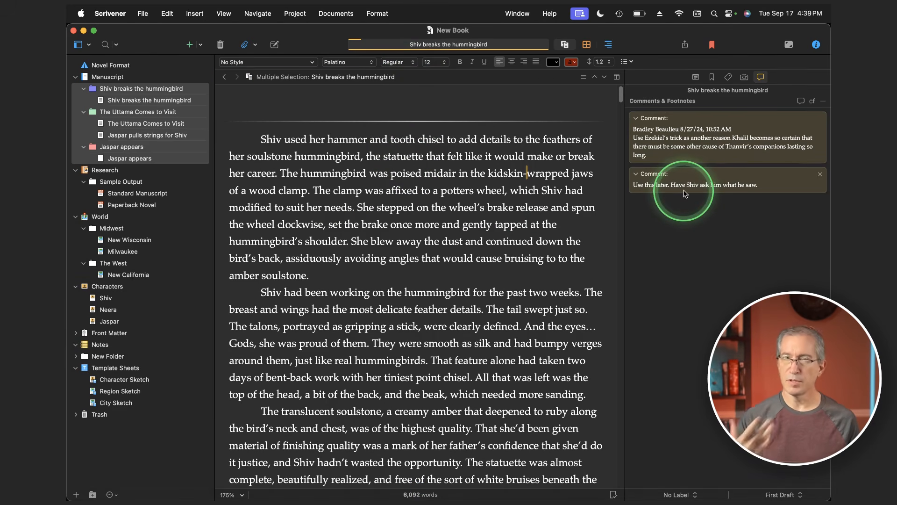
left_click(426, 173)
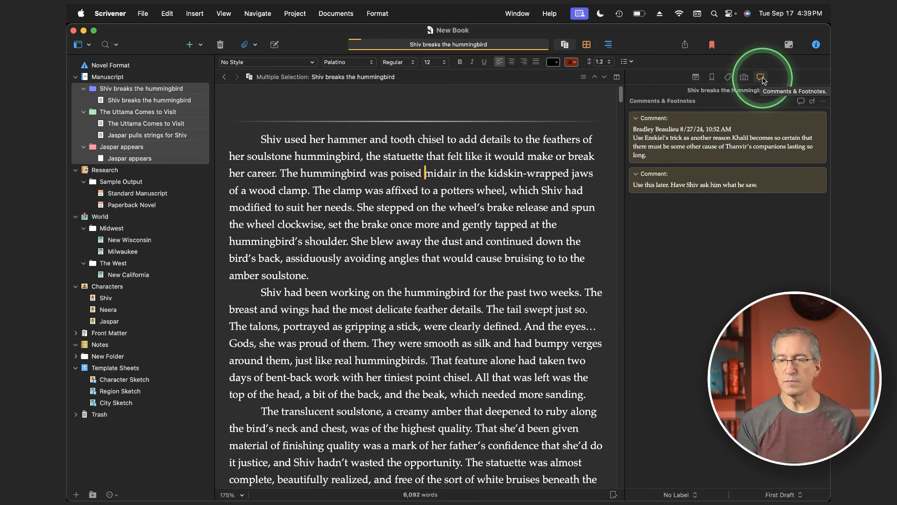
left_click_drag(261, 140, 279, 174)
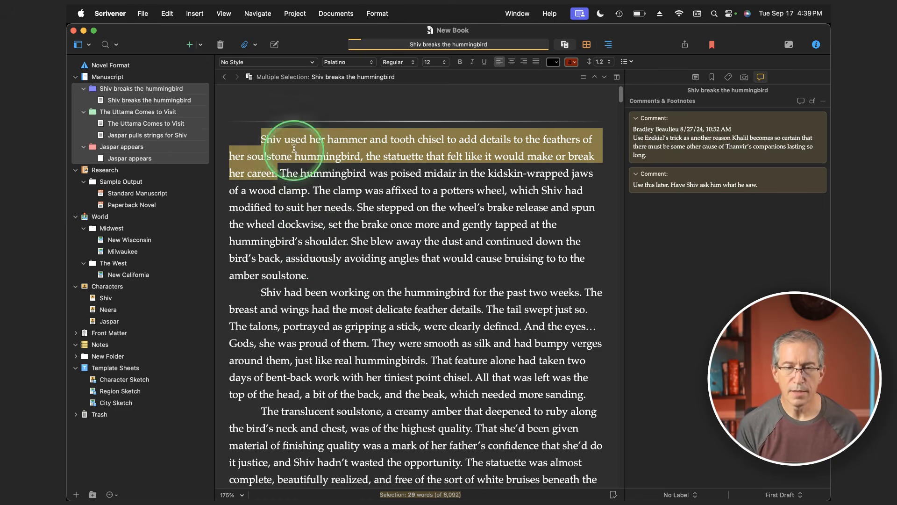
left_click(195, 14)
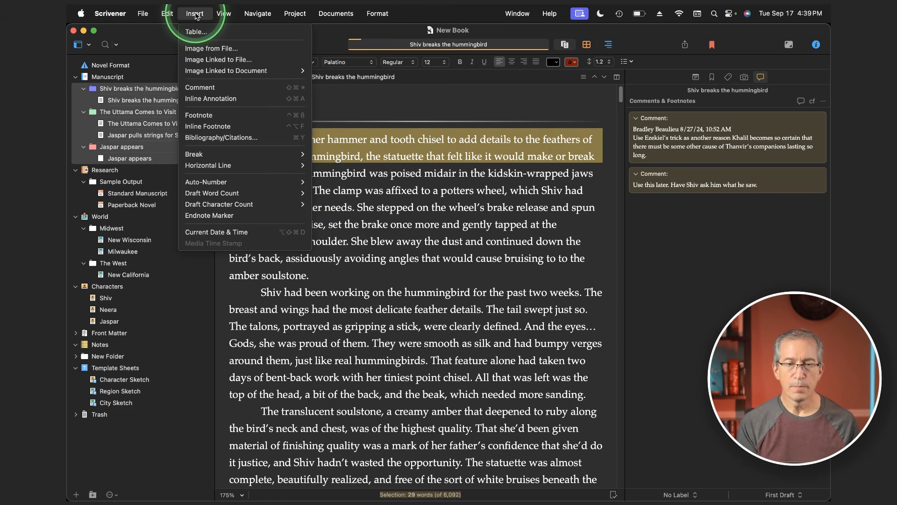
left_click(208, 89)
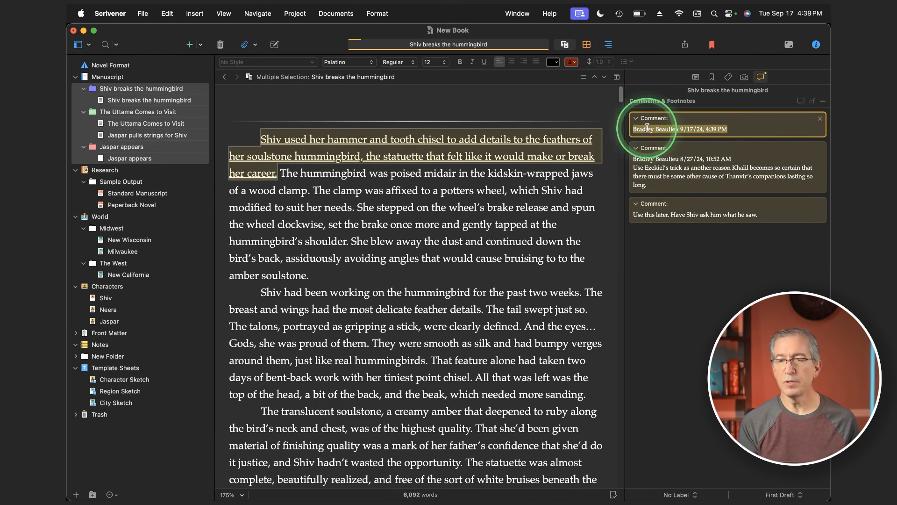
Replace the new comment's default name and date text with "Add more about the hummingbird."
left_click(729, 129)
triple_click(714, 129)
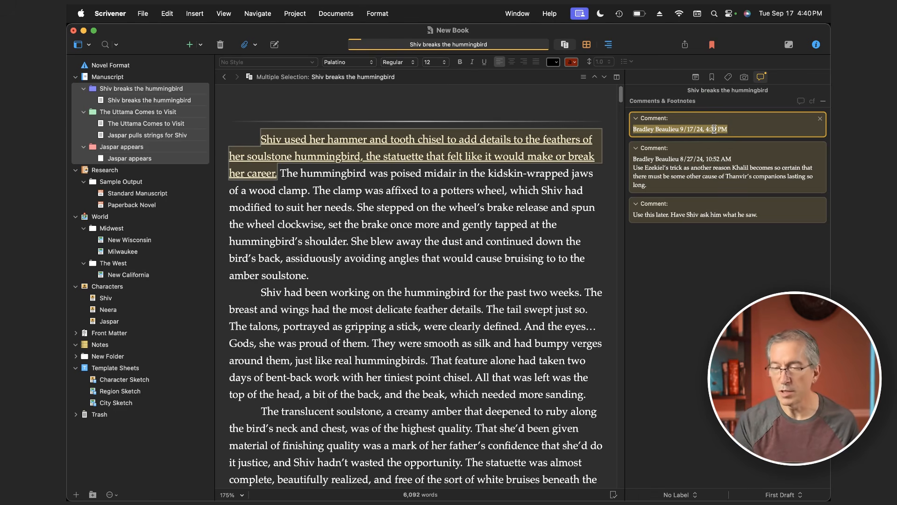
key("BackSpace")
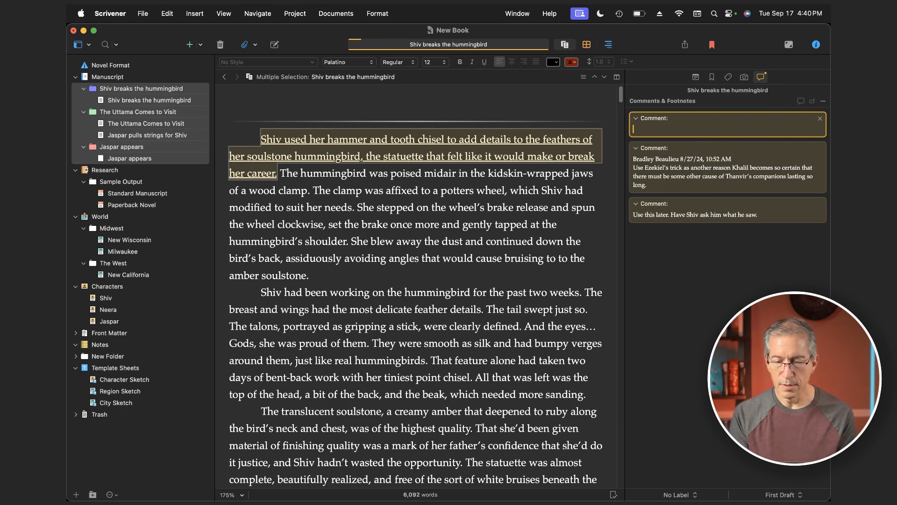
type("Add more ")
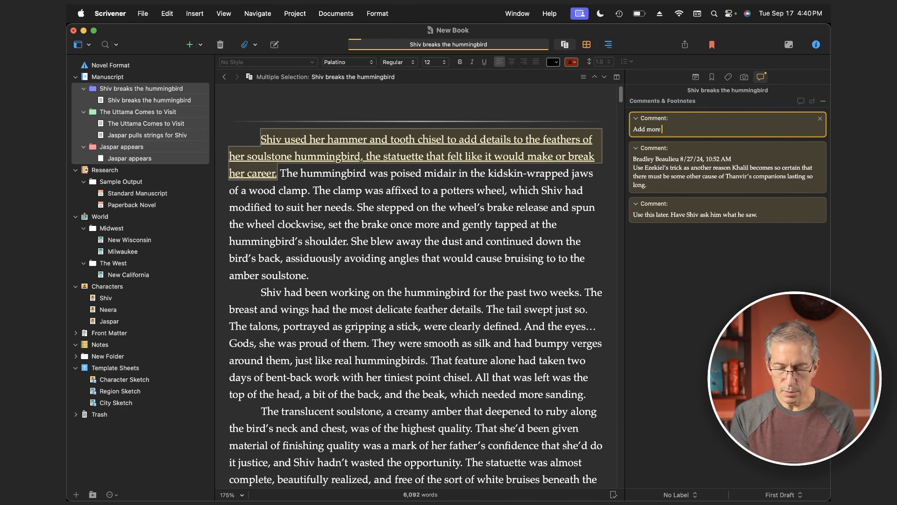
type("about the hummingbird")
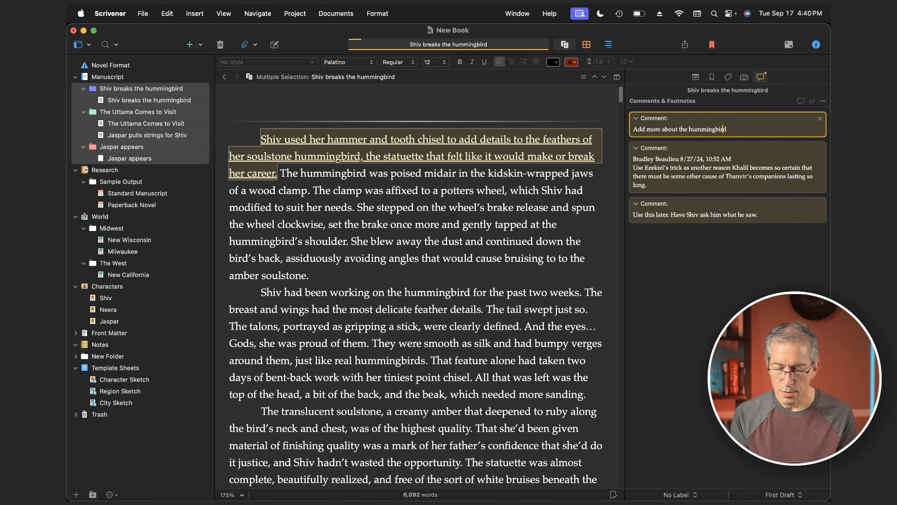
type(".")
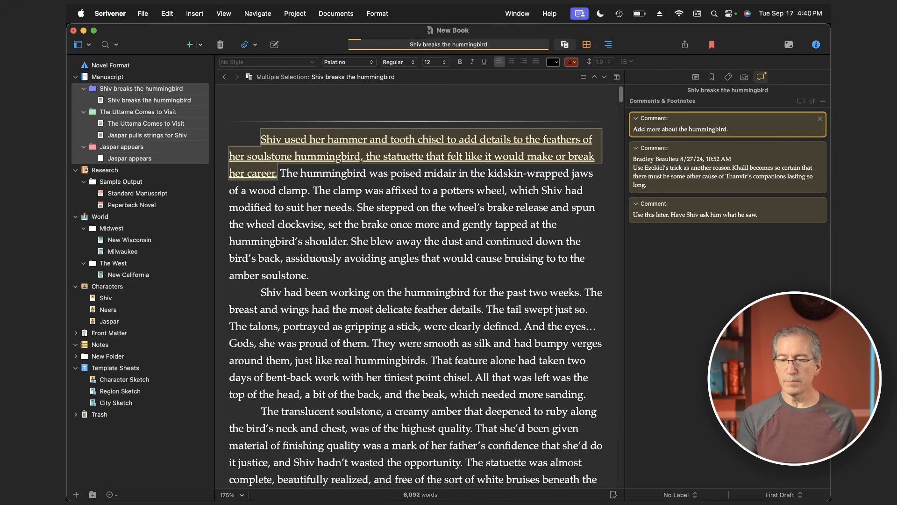
key("Return")
key("BackSpace")
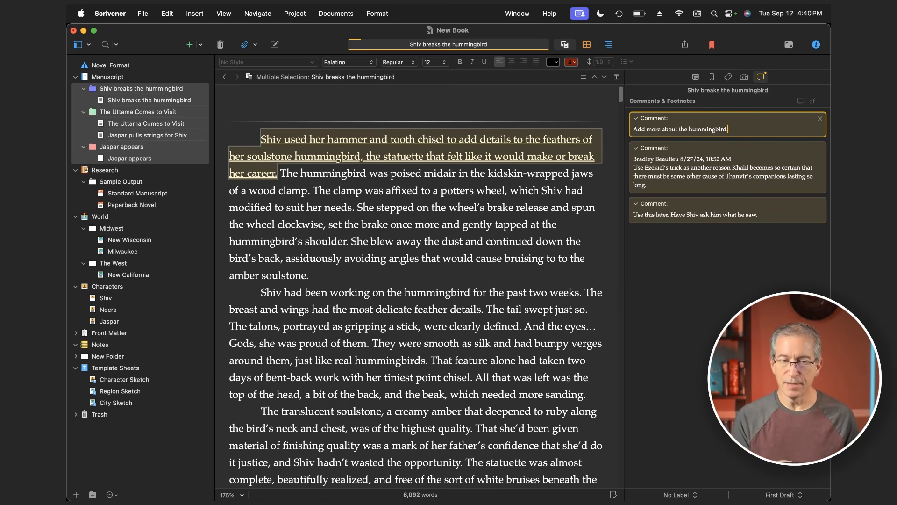
left_click(456, 261)
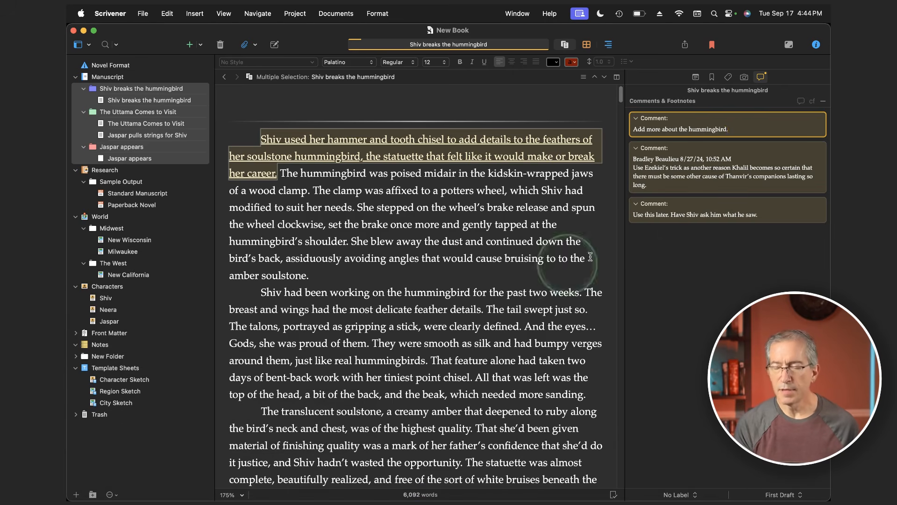
Take snapshots titled "2024 Sep - Zeroth Draft" of all manuscript folders and scenes, from Shiv breaks the hummingbird through Jaspar appears
left_click(744, 78)
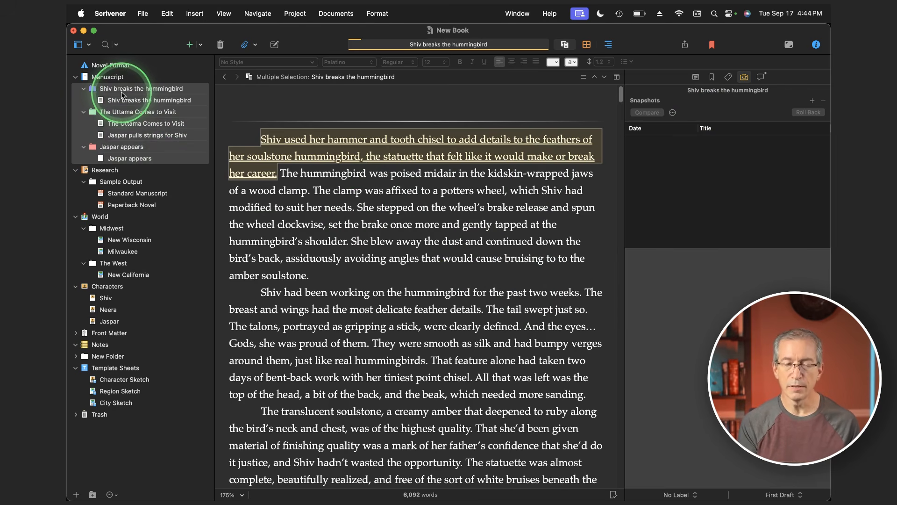
left_click(135, 88)
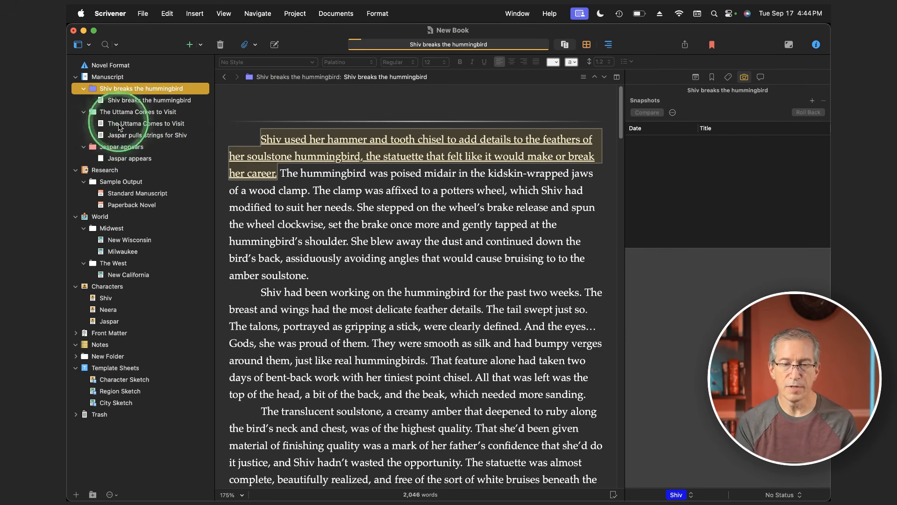
left_click(121, 161, "shift")
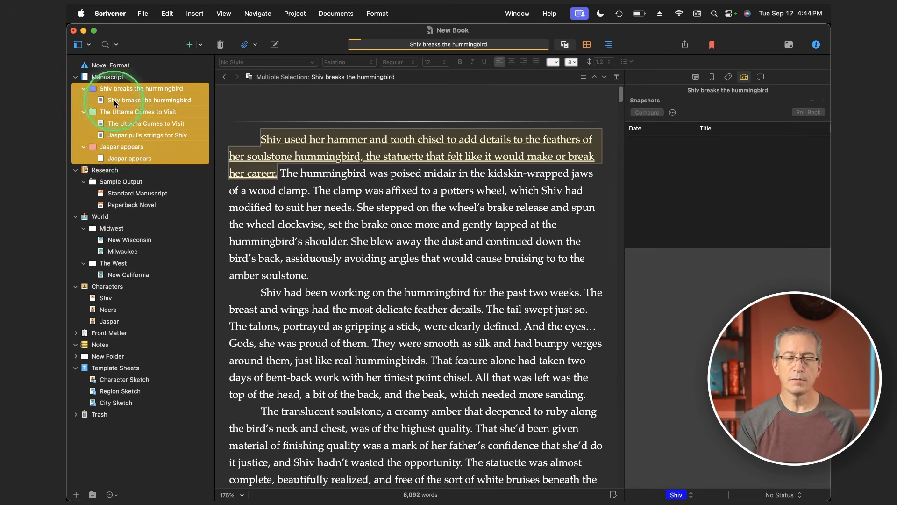
left_click(99, 80)
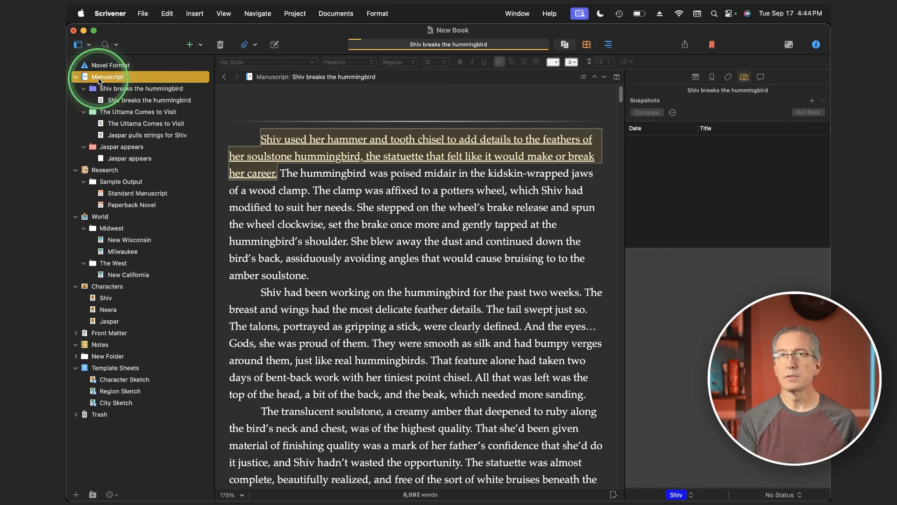
left_click(111, 91)
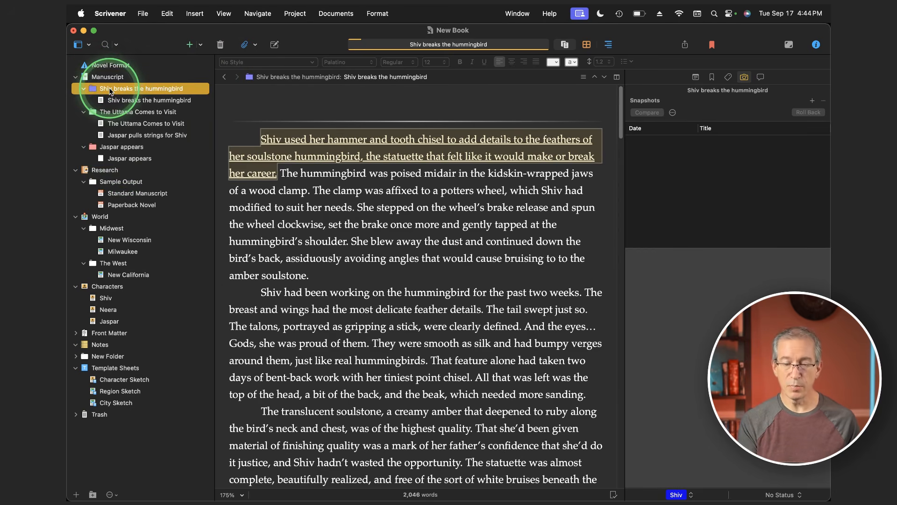
left_click(124, 158, "shift")
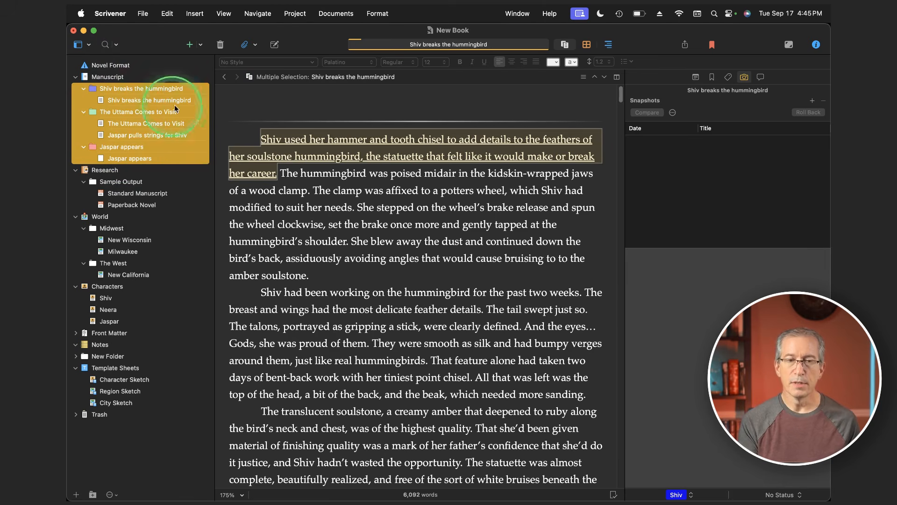
left_click(336, 14)
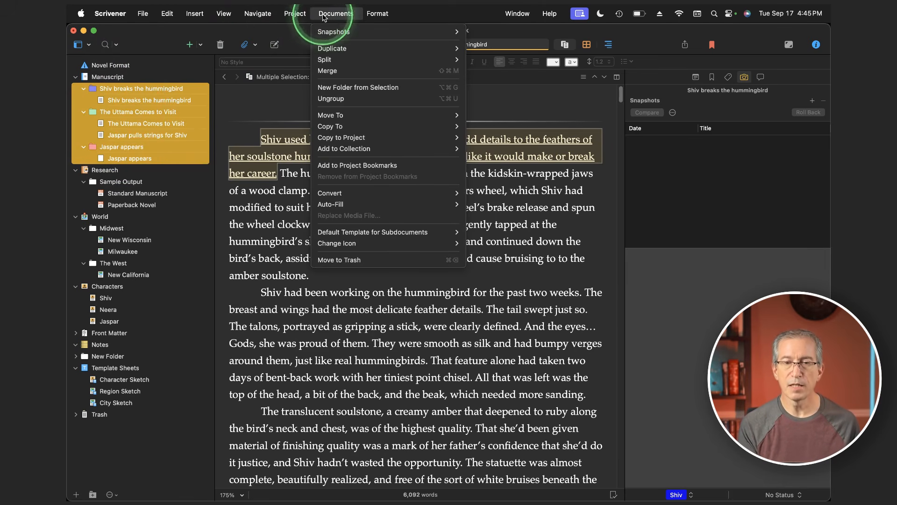
mouse_move(436, 31)
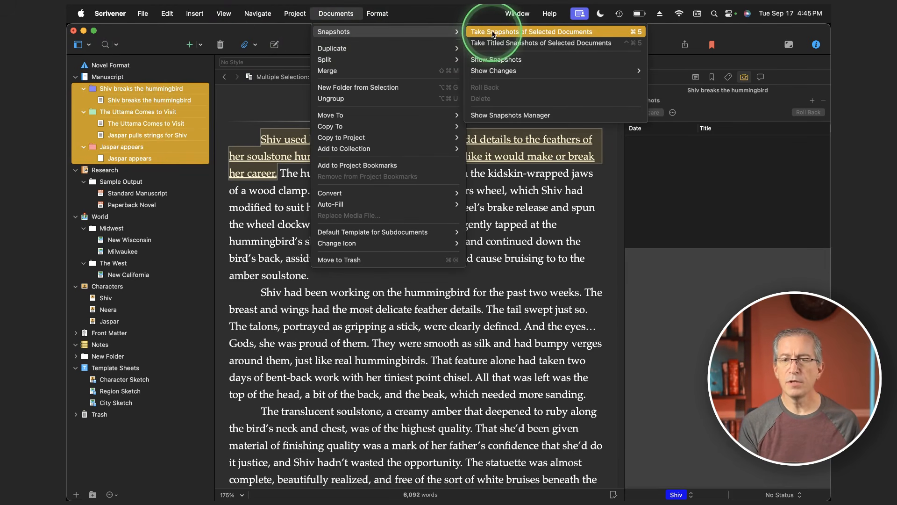
left_click(520, 43)
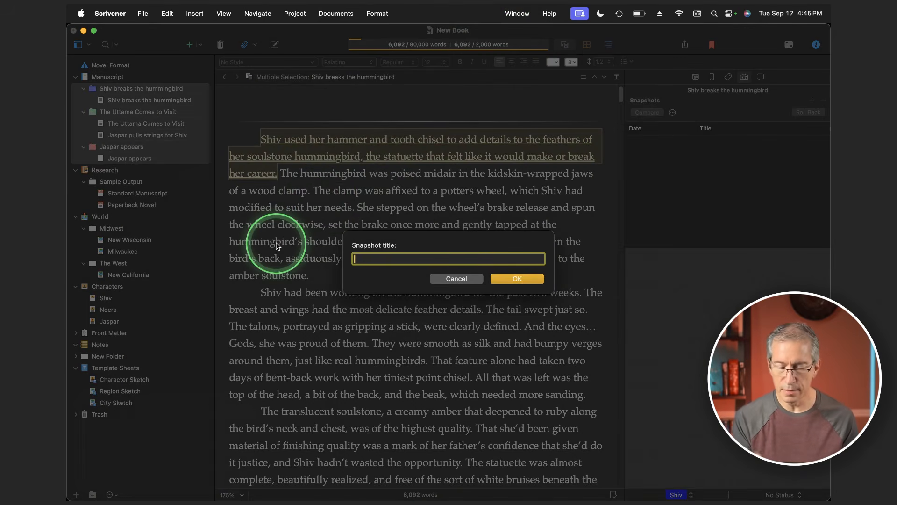
type("2024 Sep -")
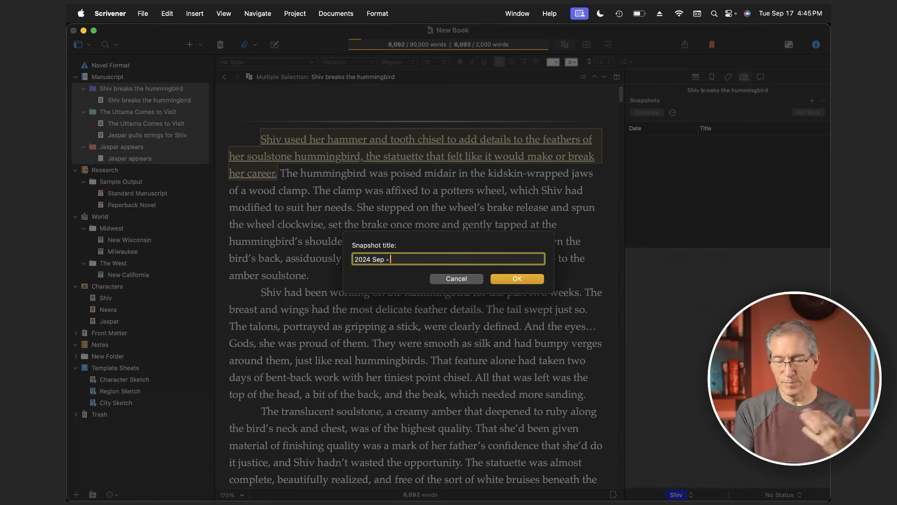
type(" Zeroth Draft")
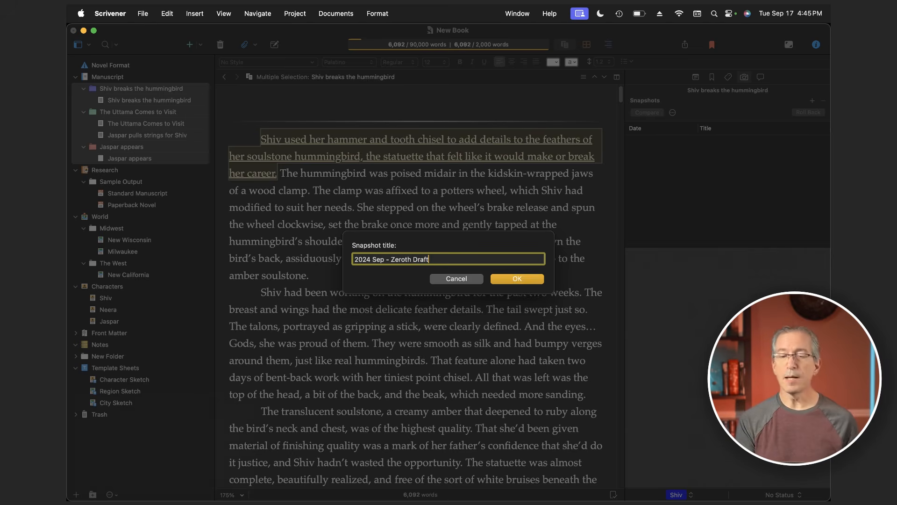
left_click(497, 279)
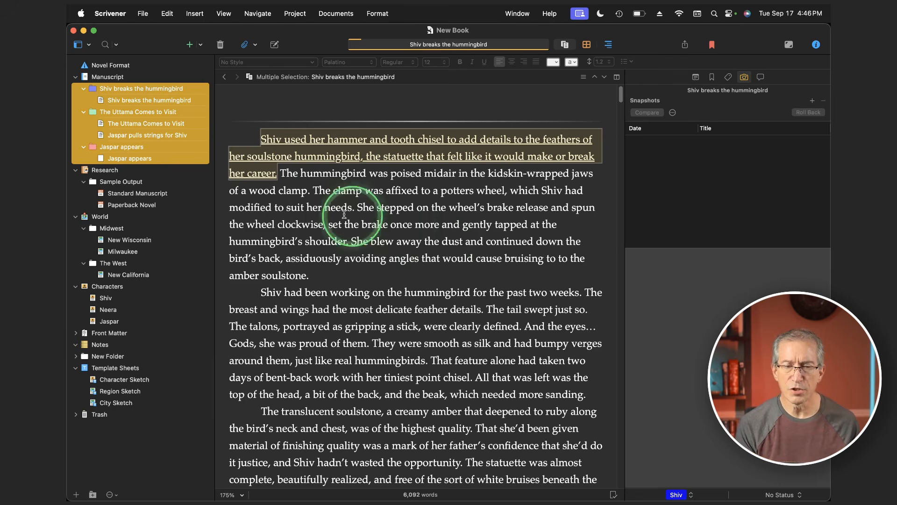
Open the "Shiv breaks the hummingbird" scene document and view its saved "2024 Sep - Zeroth Draft" snapshot
left_click(120, 89)
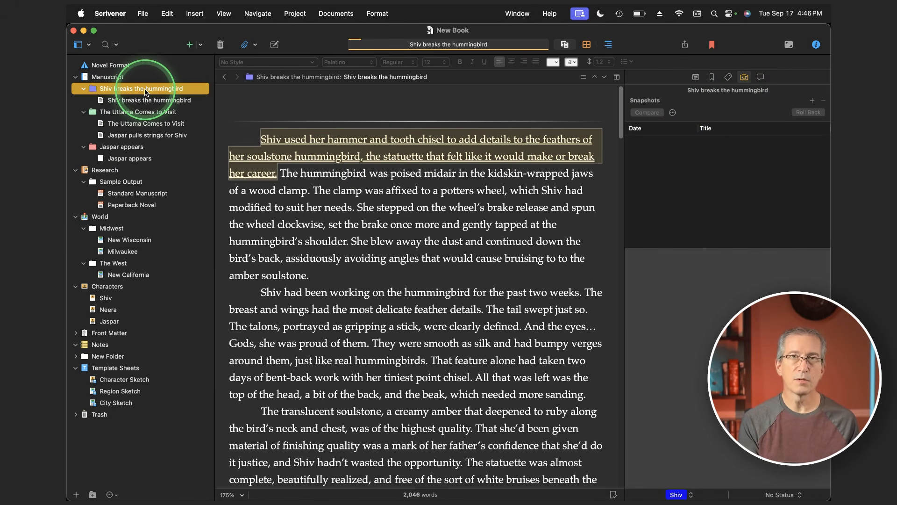
left_click(163, 102)
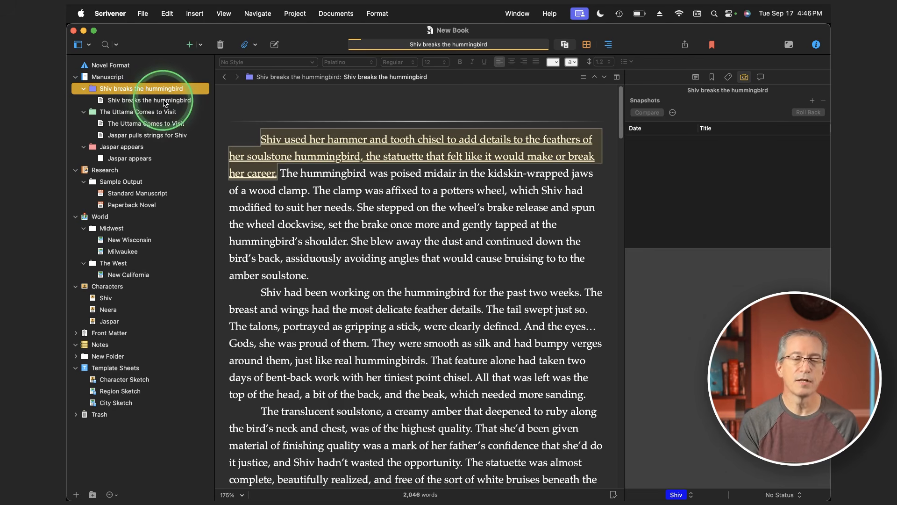
left_click(125, 102)
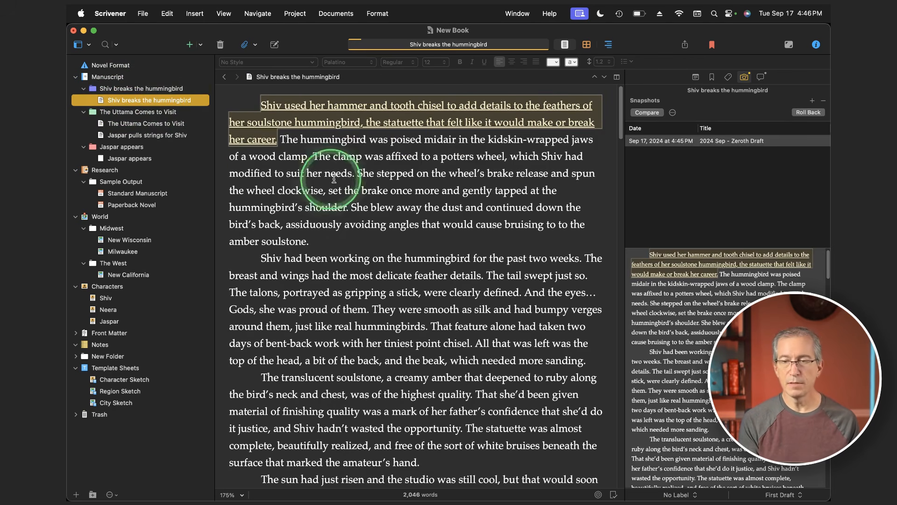
left_click(663, 147)
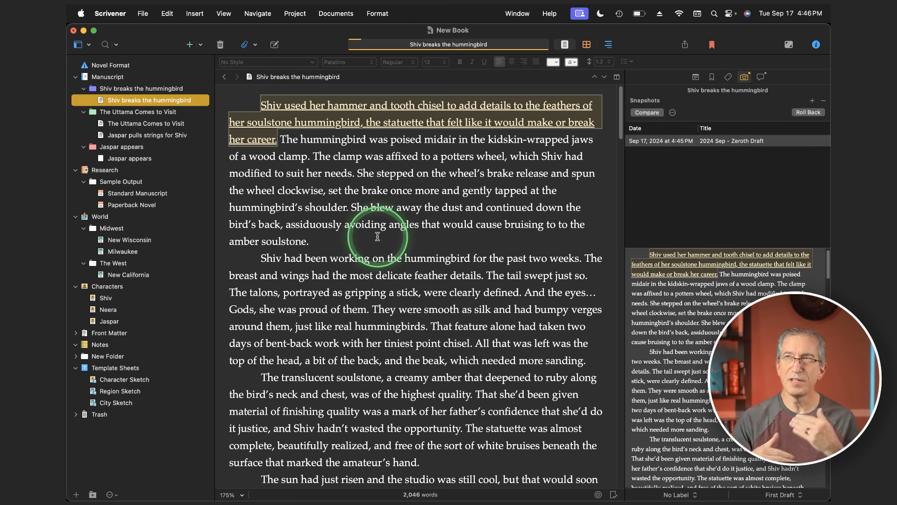
Replace "hummingbird" with "falcon" in the first sentence of the scene's second paragraph
double_click(439, 258)
type("Fa")
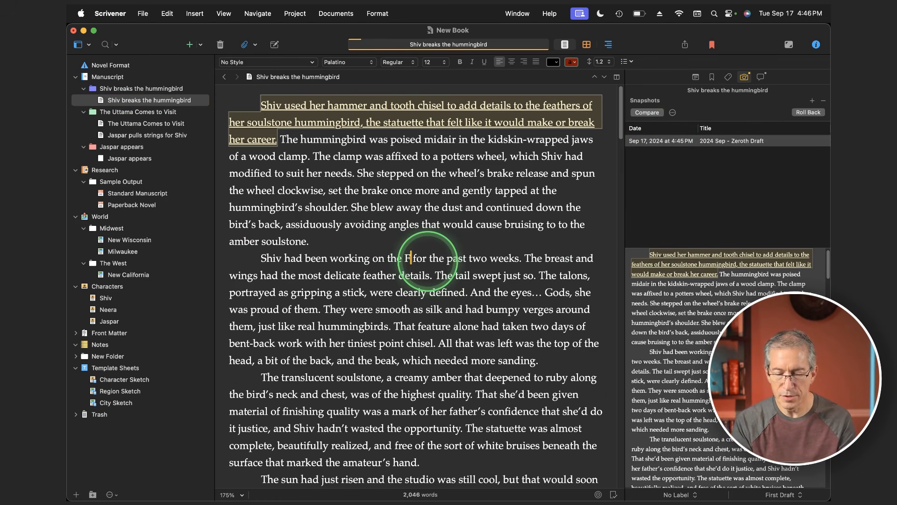
key("BackSpace")
key("BackSpace")
type("falcon")
left_click(495, 258)
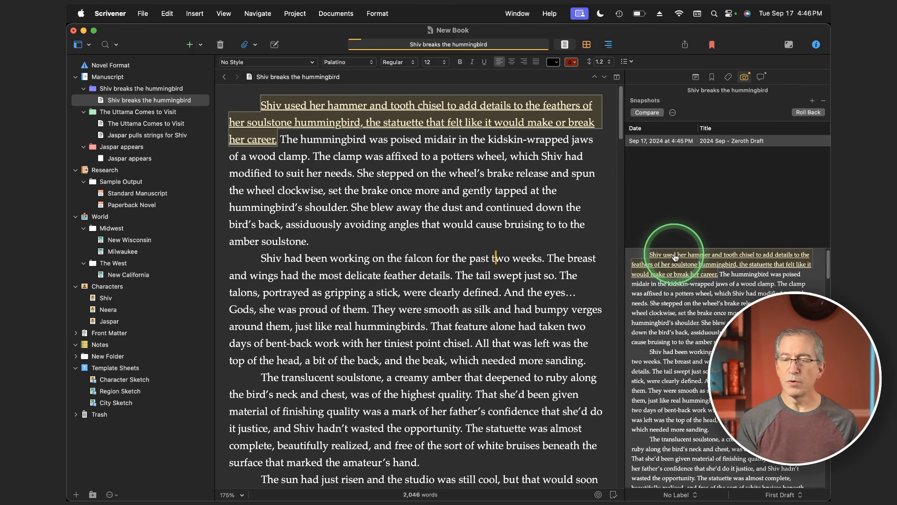
Compare the Zeroth Draft snapshot with the current scene text and enlarge the comparison area
mouse_move(675, 258)
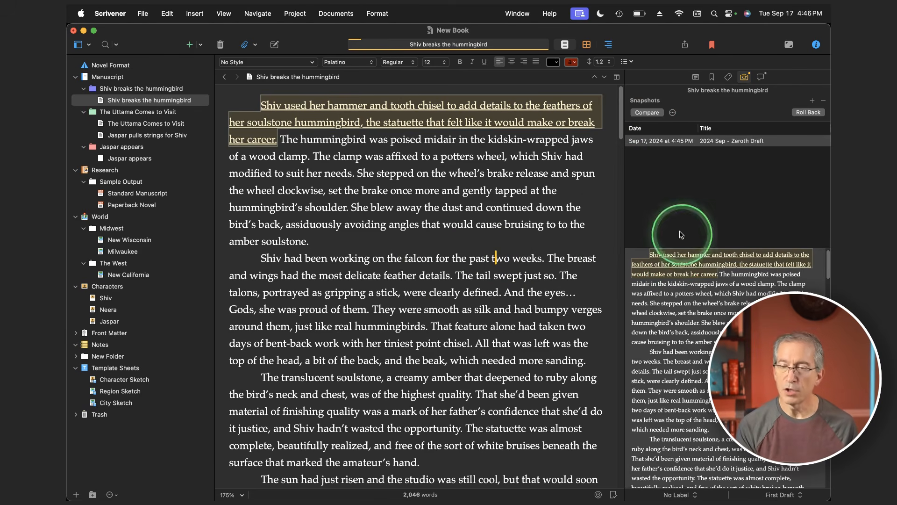
left_click(655, 114)
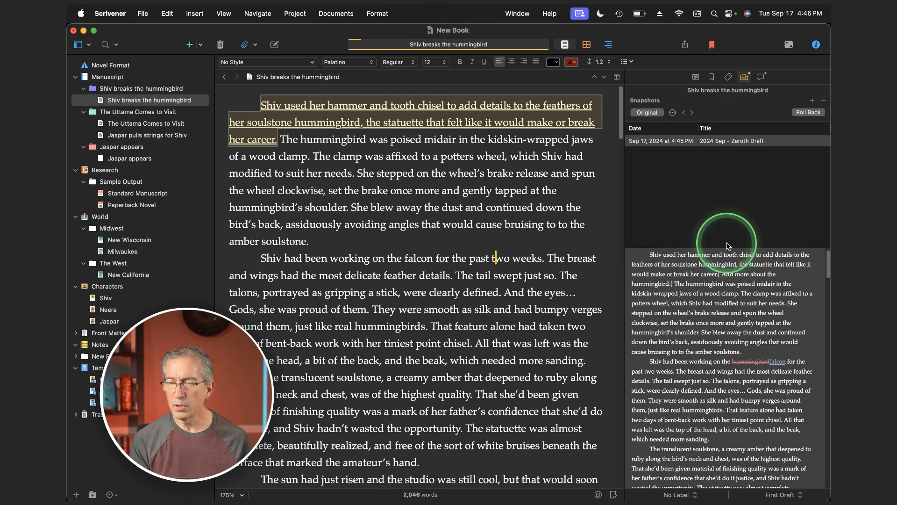
left_click_drag(727, 248, 726, 193)
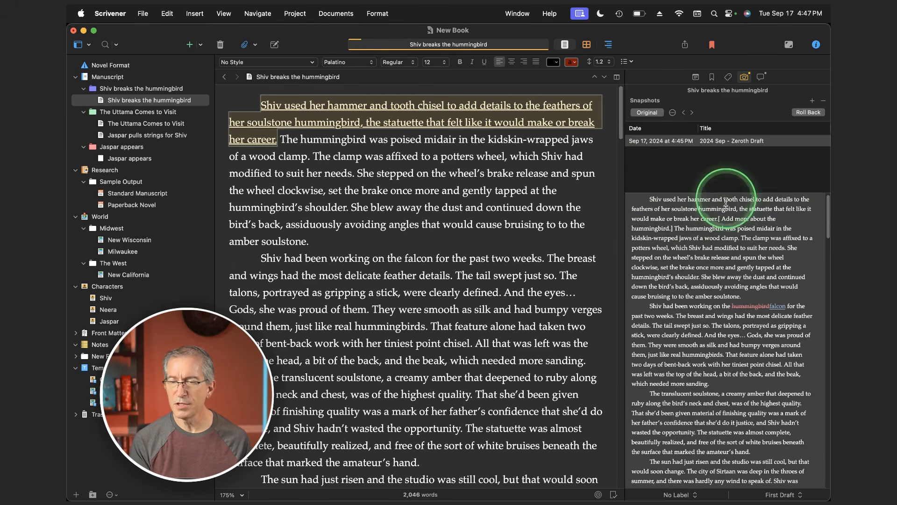
scroll(701, 314, "up", 3)
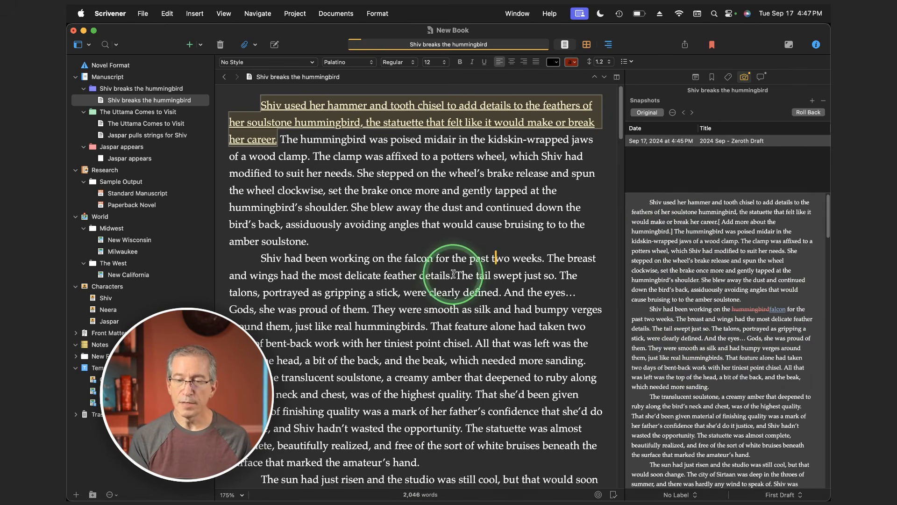
Change "two weeks" to "three weeks" in the first sentence of the scene's second paragraph
double_click(498, 262)
type("three")
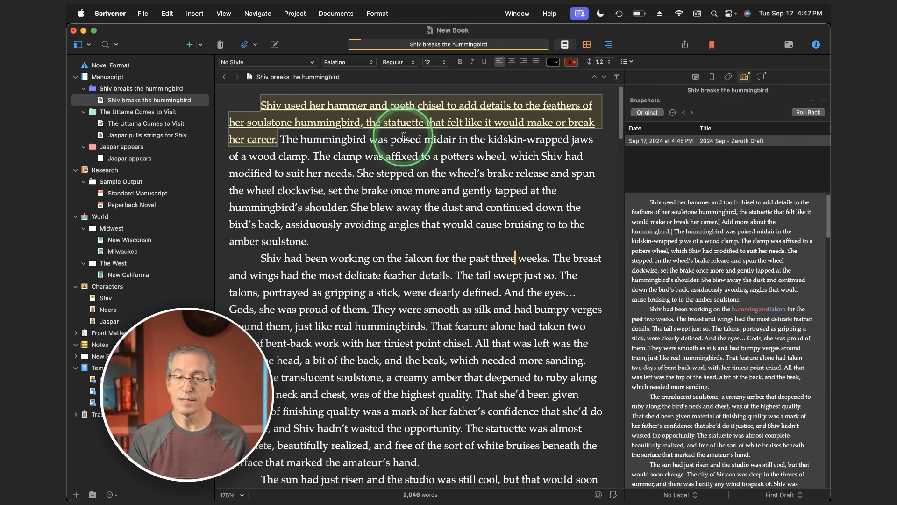
Take a snapshot of the "Shiv breaks the hummingbird" scene with the title "2024 Oct - First Draft"
left_click(334, 20)
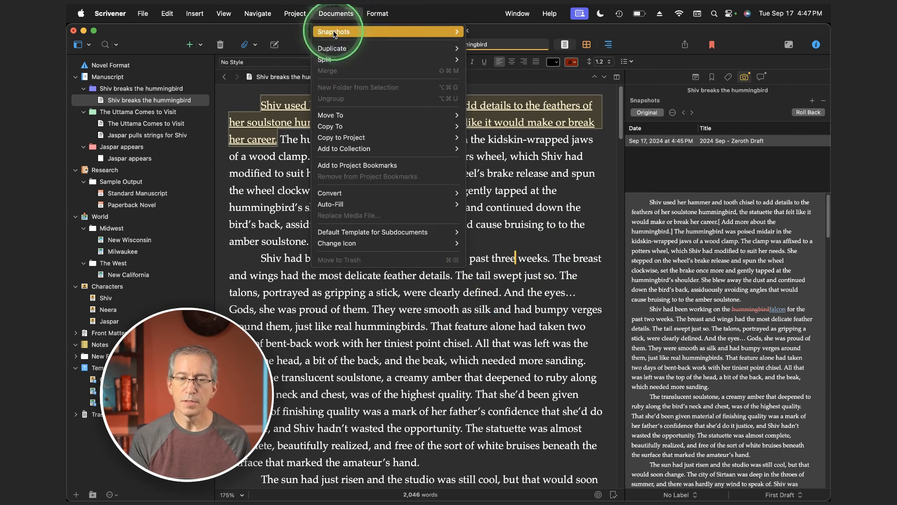
mouse_move(457, 31)
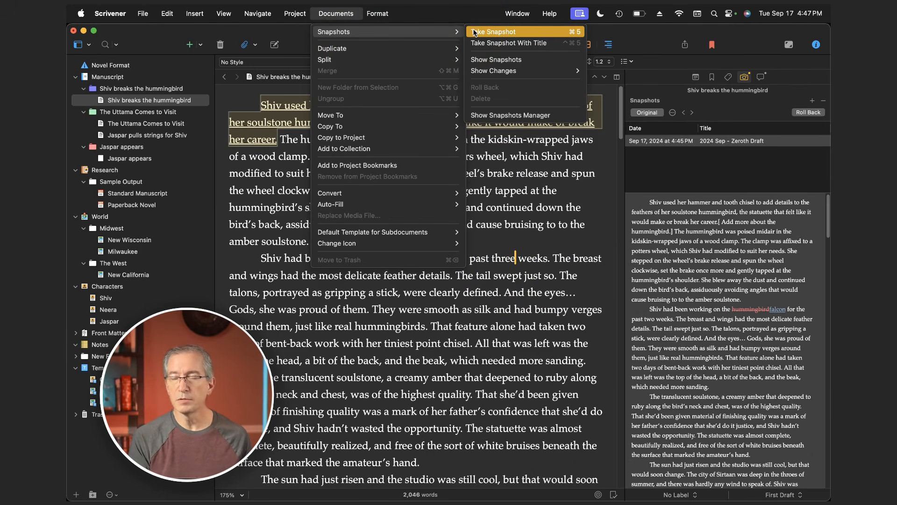
left_click(484, 43)
type("2024 Oct - First")
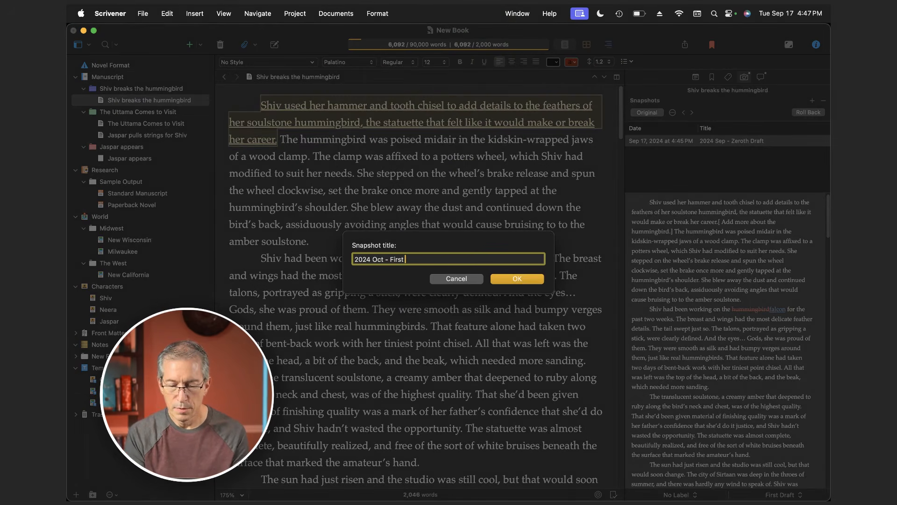
type(" Draft")
key("Return")
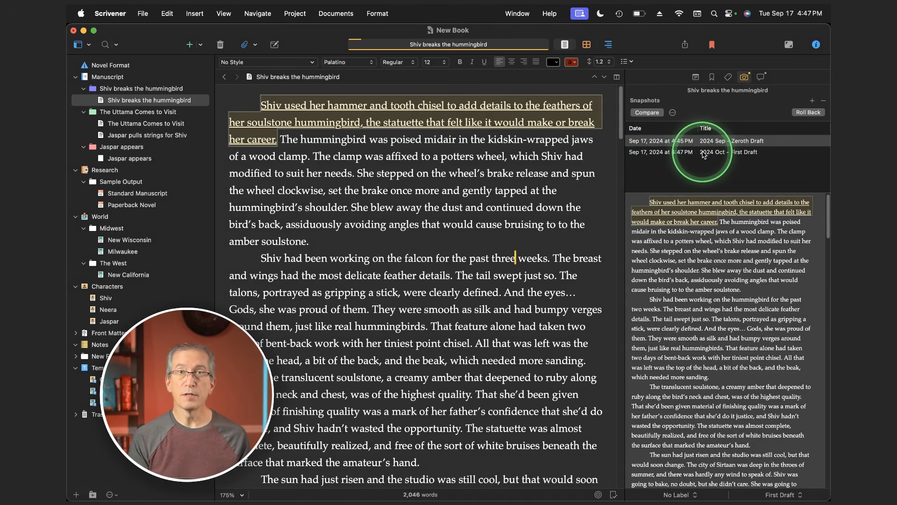
Check the snapshot list of "The Uttama Comes to Visit" scene and return to the "Shiv breaks the hummingbird" scene
left_click(176, 100)
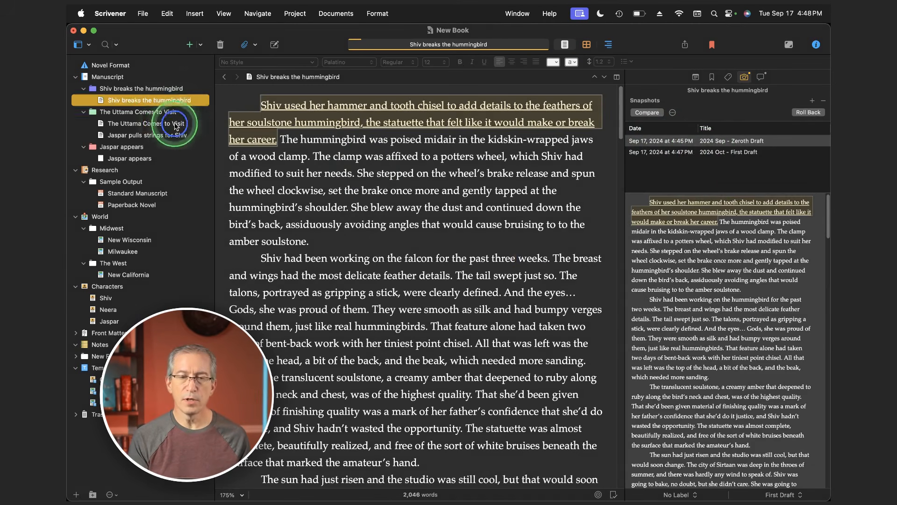
left_click(176, 125)
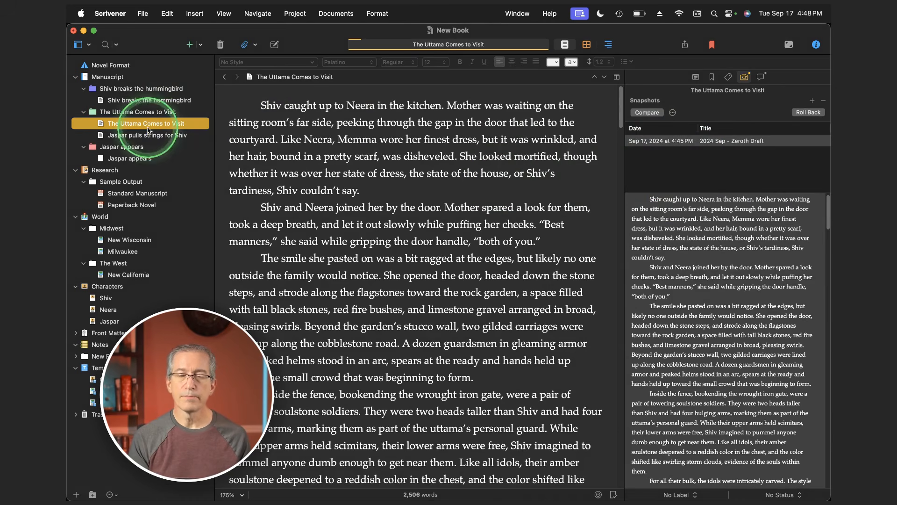
left_click(136, 99)
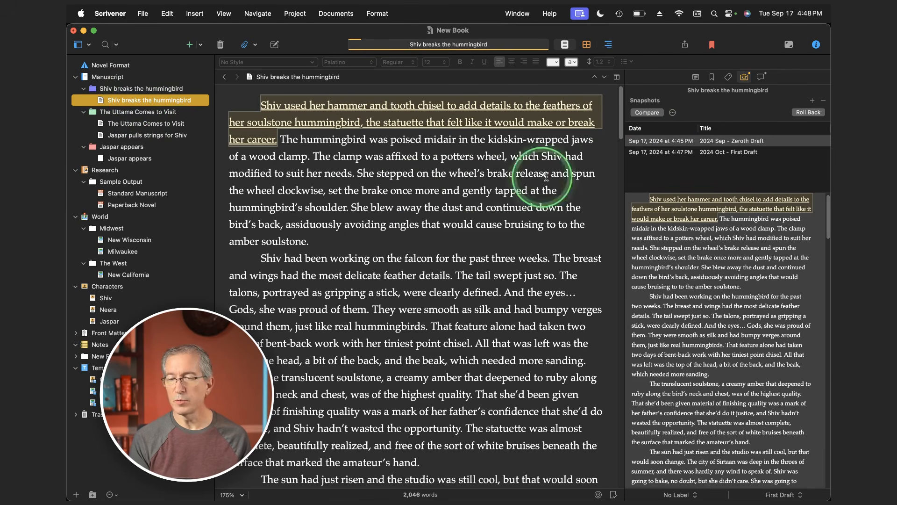
Compare the "2024 Oct - First Draft" snapshot with the current scene text
left_click(669, 153)
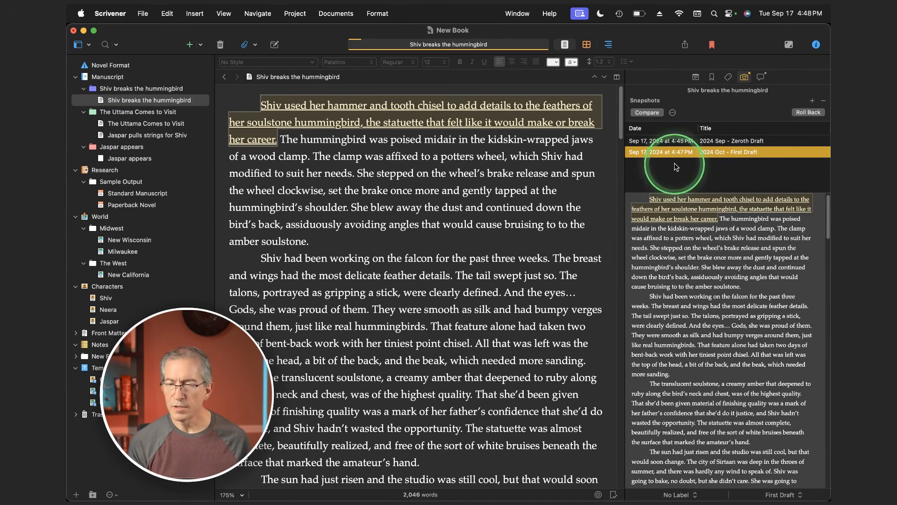
left_click(647, 114)
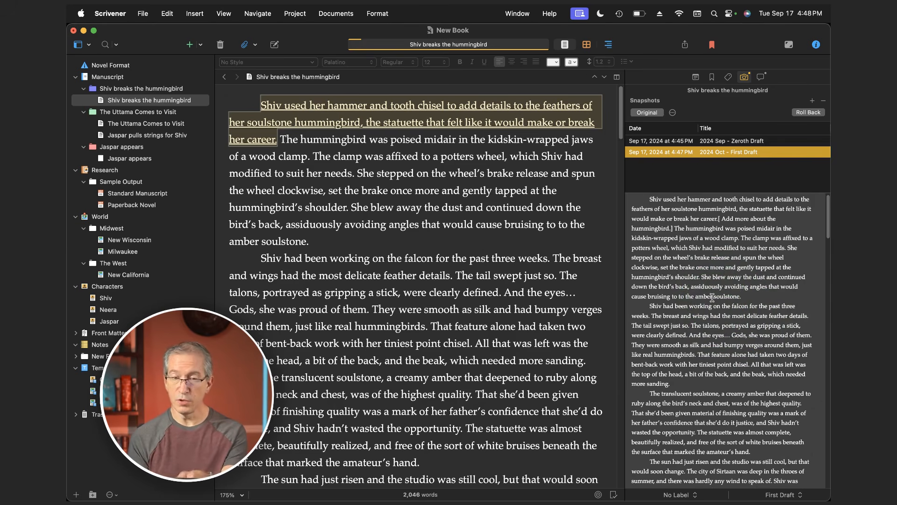
Compare the Zeroth Draft and First Draft snapshots with each other, and return to viewing the Zeroth Draft snapshot alone
left_click(659, 141, "super")
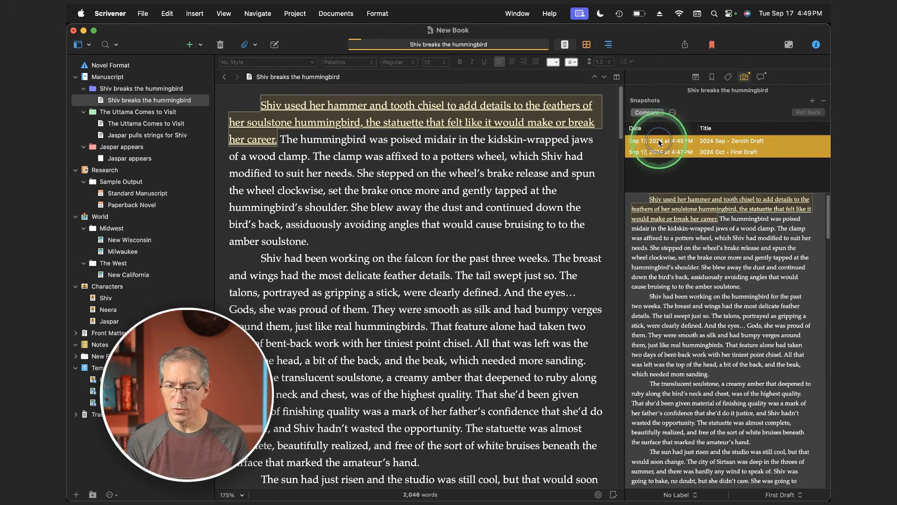
left_click(647, 113)
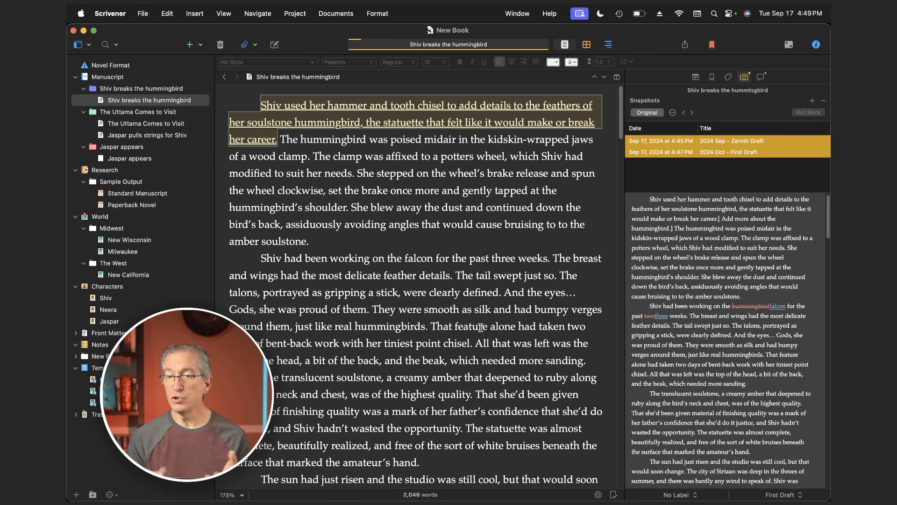
left_click(680, 141)
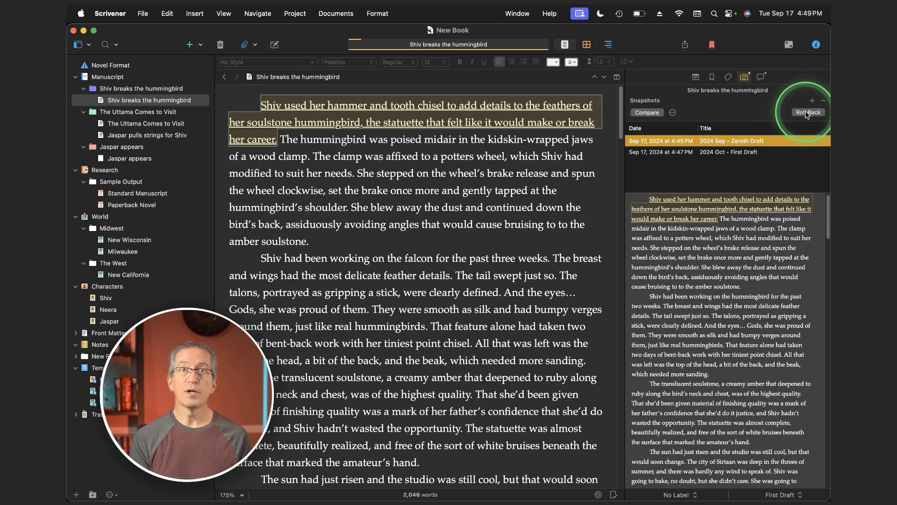